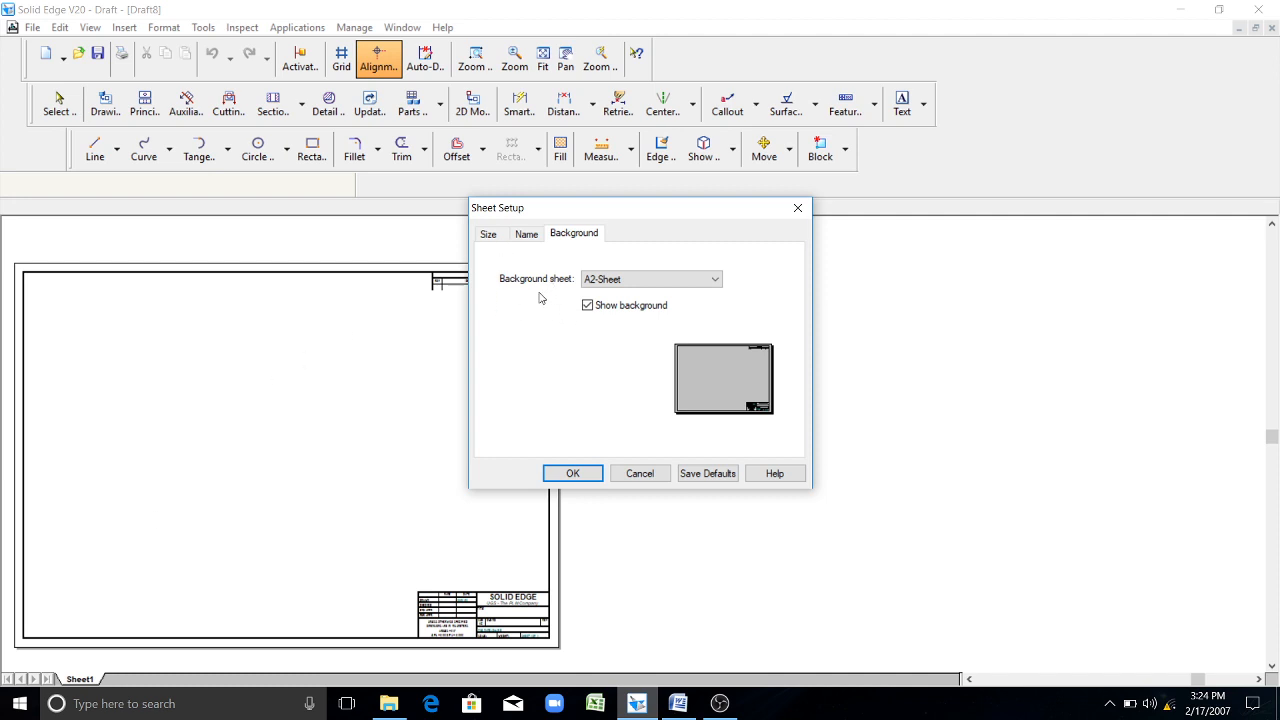
# - Set the sheet background to A4-Sheet, turn off Show background, and fit the sheet in the view
pyautogui.click(715, 280)
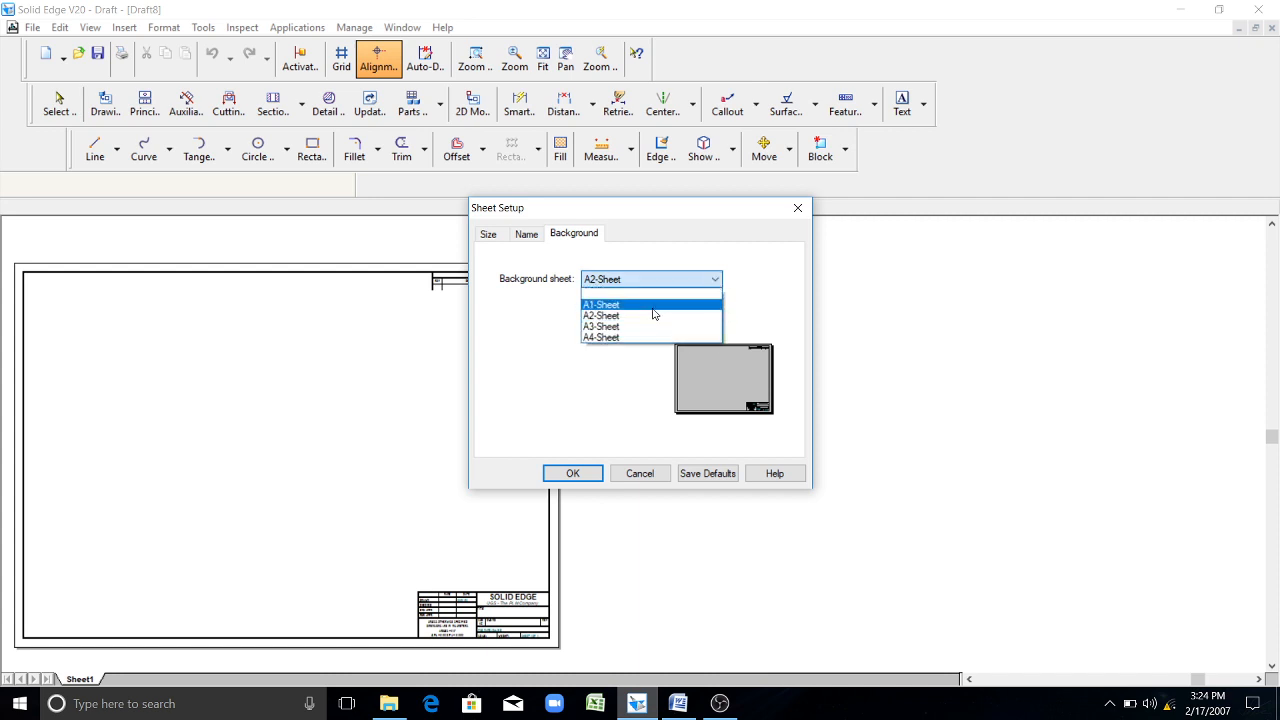
pyautogui.click(634, 335)
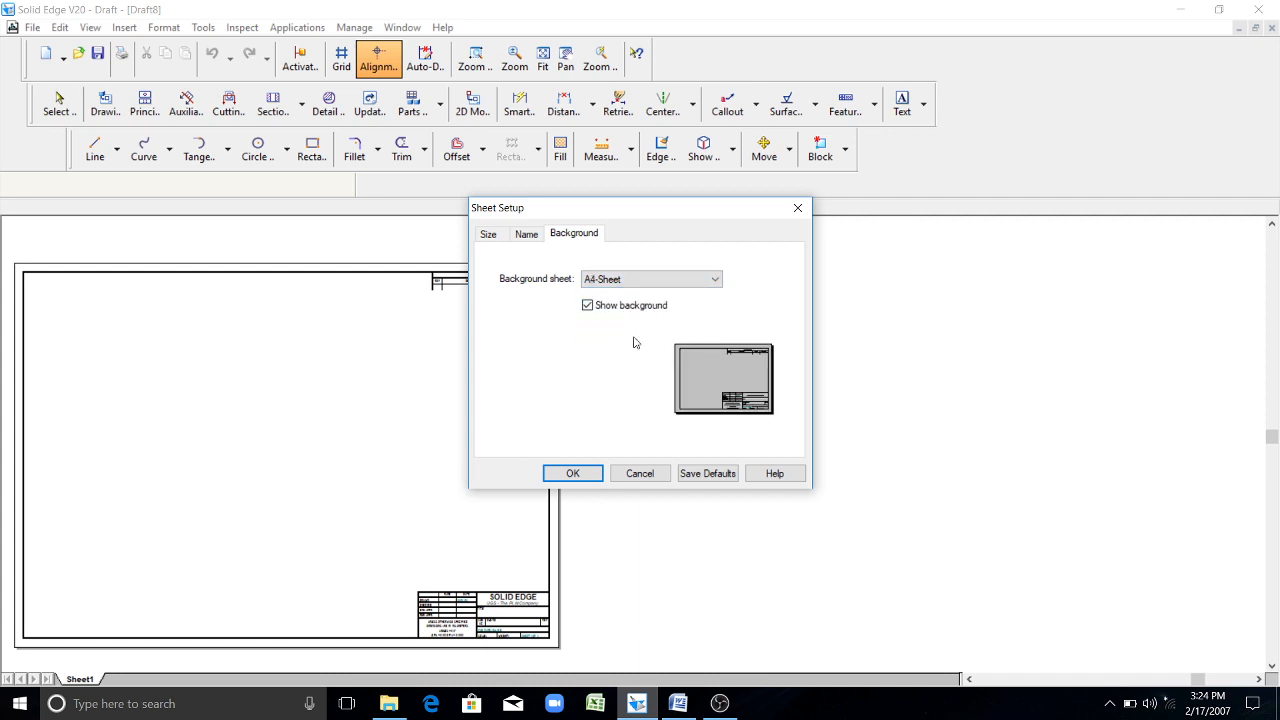
pyautogui.click(588, 307)
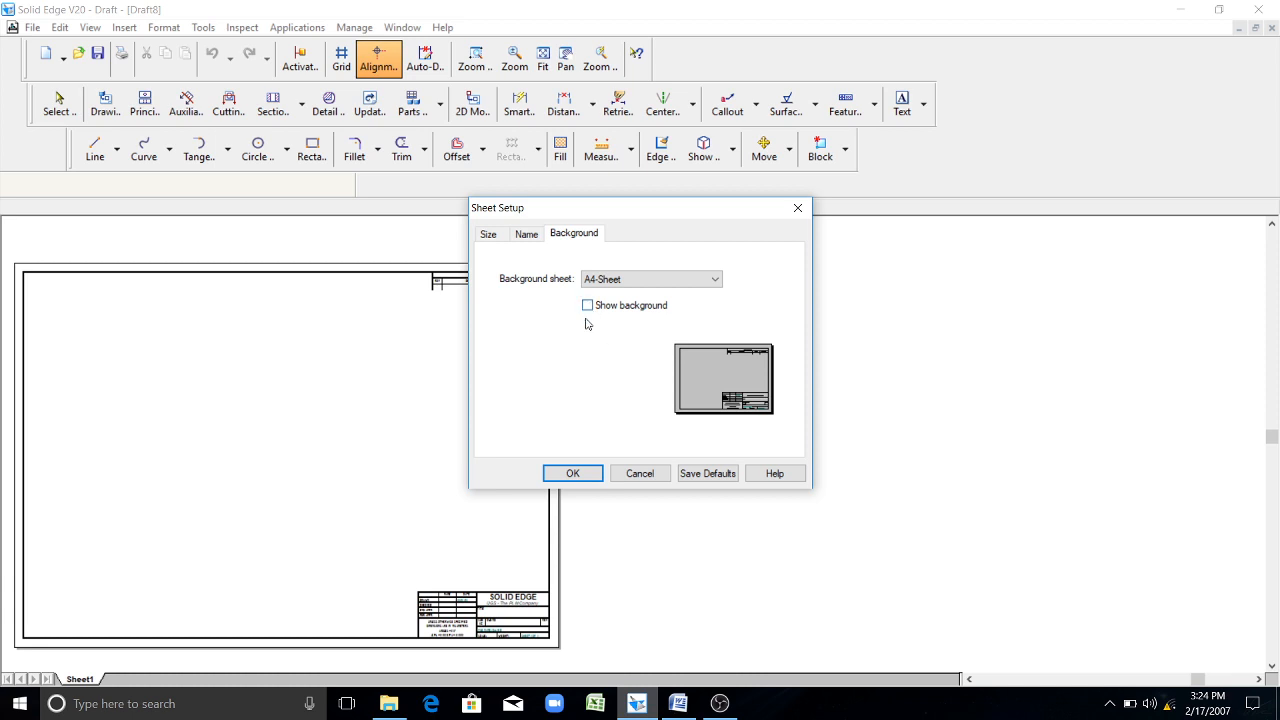
pyautogui.click(571, 474)
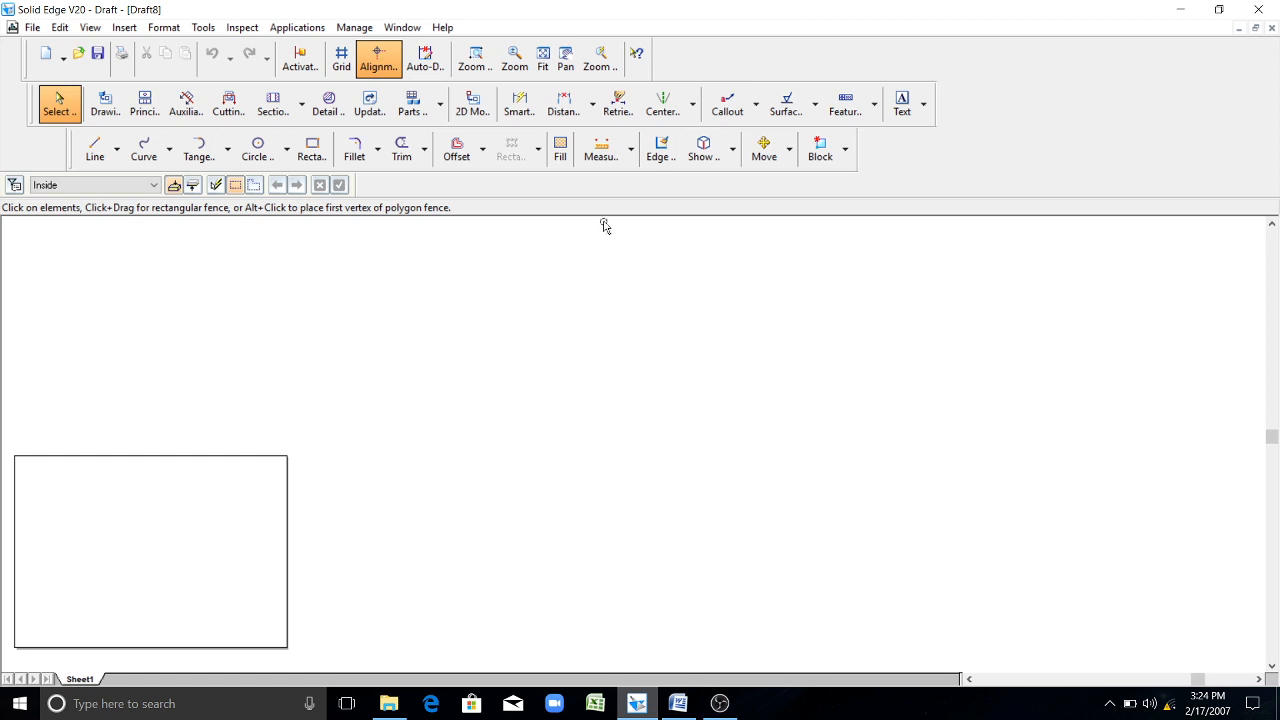
pyautogui.click(543, 58)
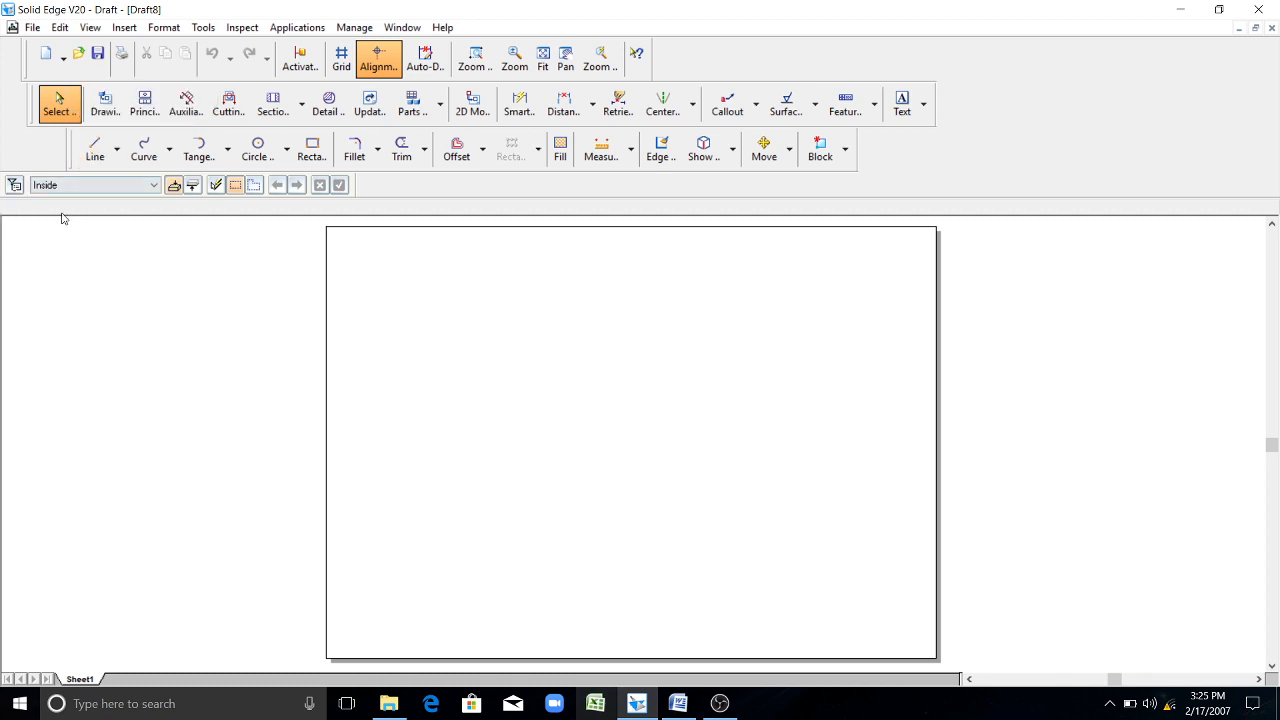
# - Sketch two sloping base edges from one lower corner, about 85 mm up to the right and about 70 mm up to the left
pyautogui.click(95, 148)
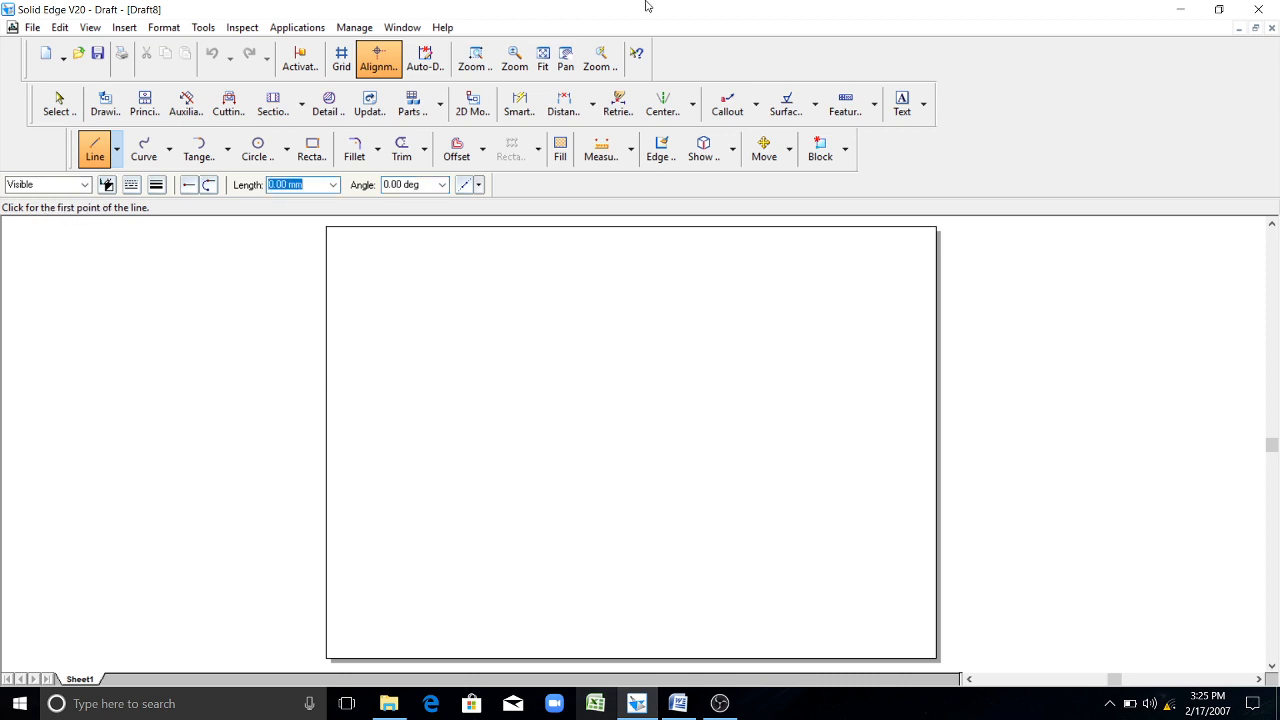
pyautogui.click(525, 475)
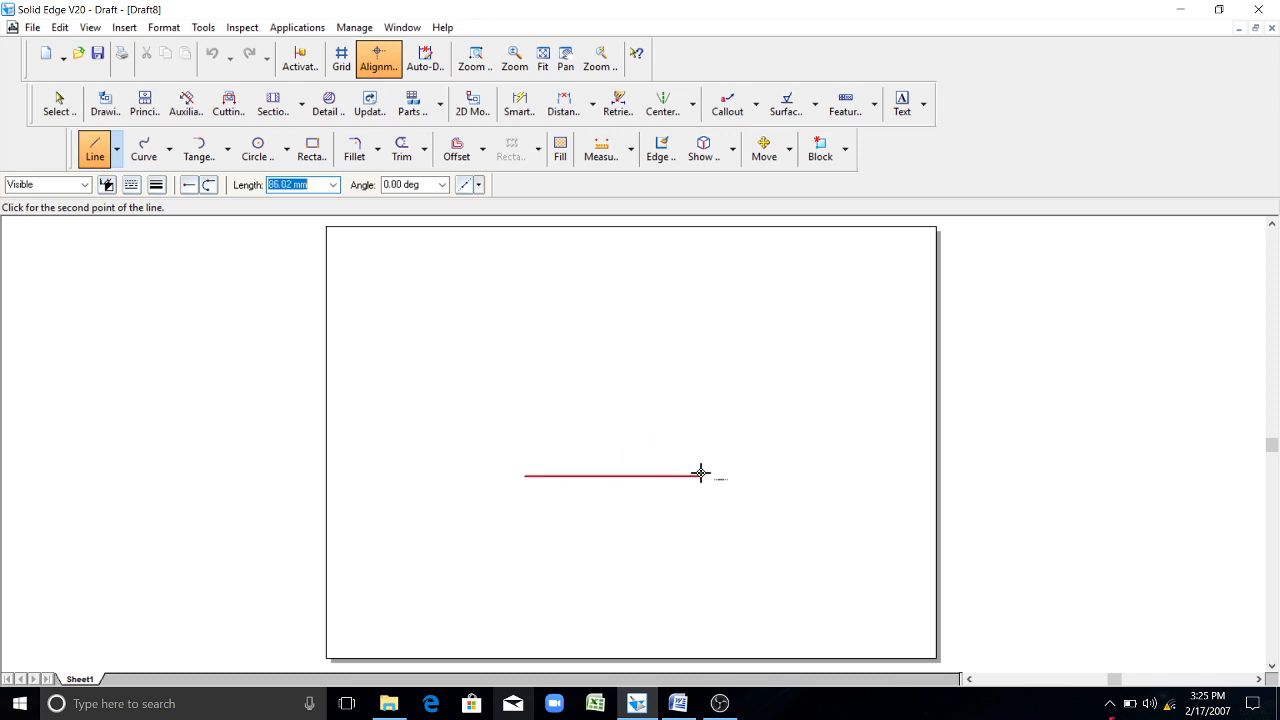
pyautogui.click(686, 407)
pyautogui.click(95, 146)
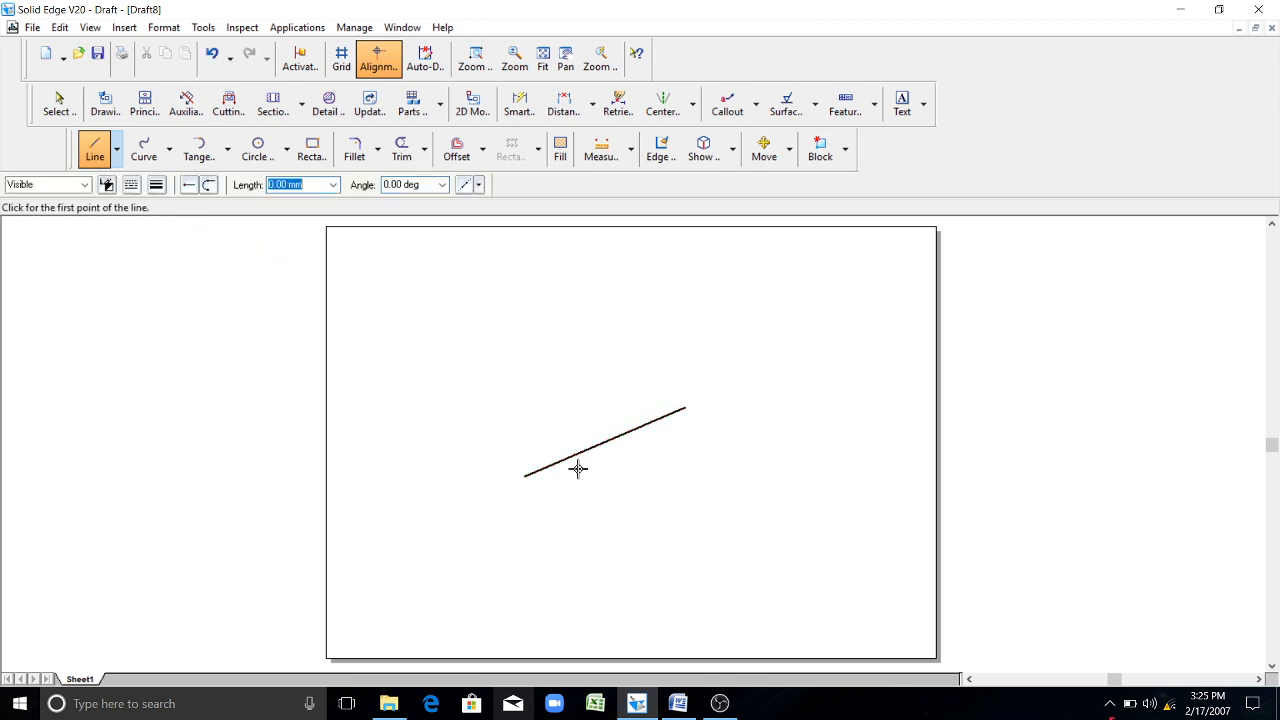
pyautogui.click(524, 476)
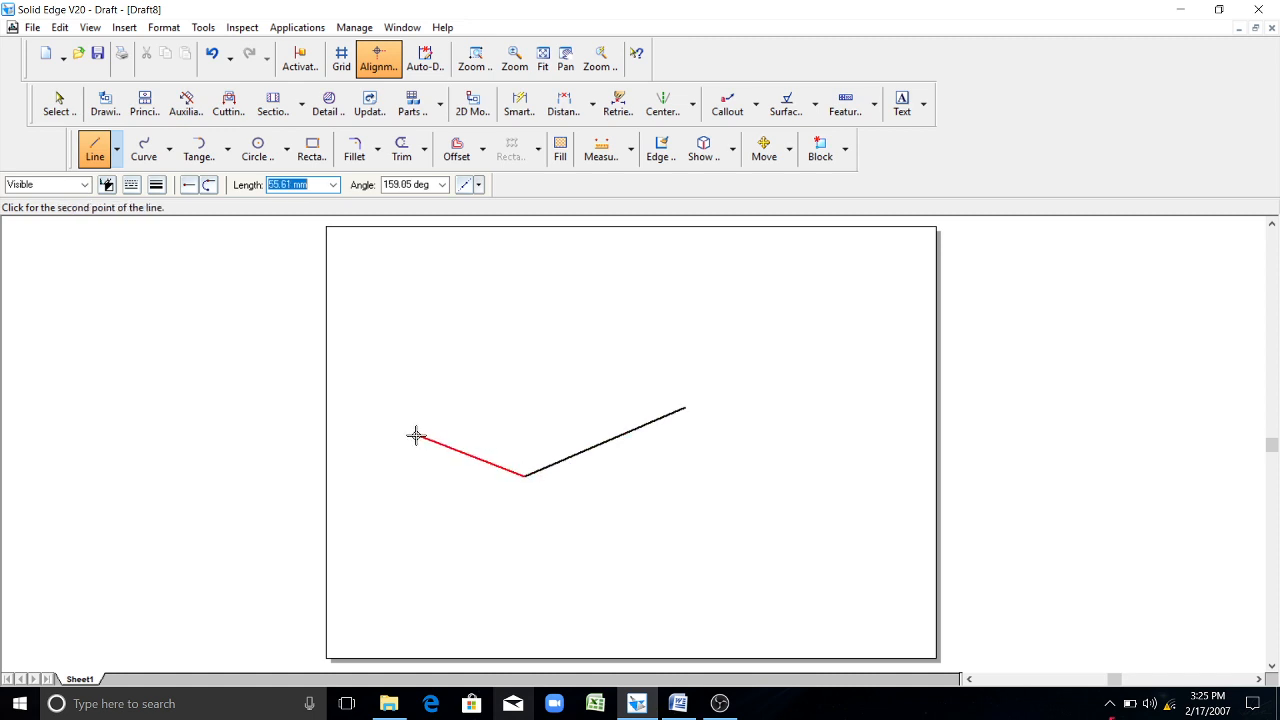
pyautogui.click(397, 410)
# - Draw a vertical line about 21 mm long upward from the shared lower corner of the two edges
pyautogui.click(95, 146)
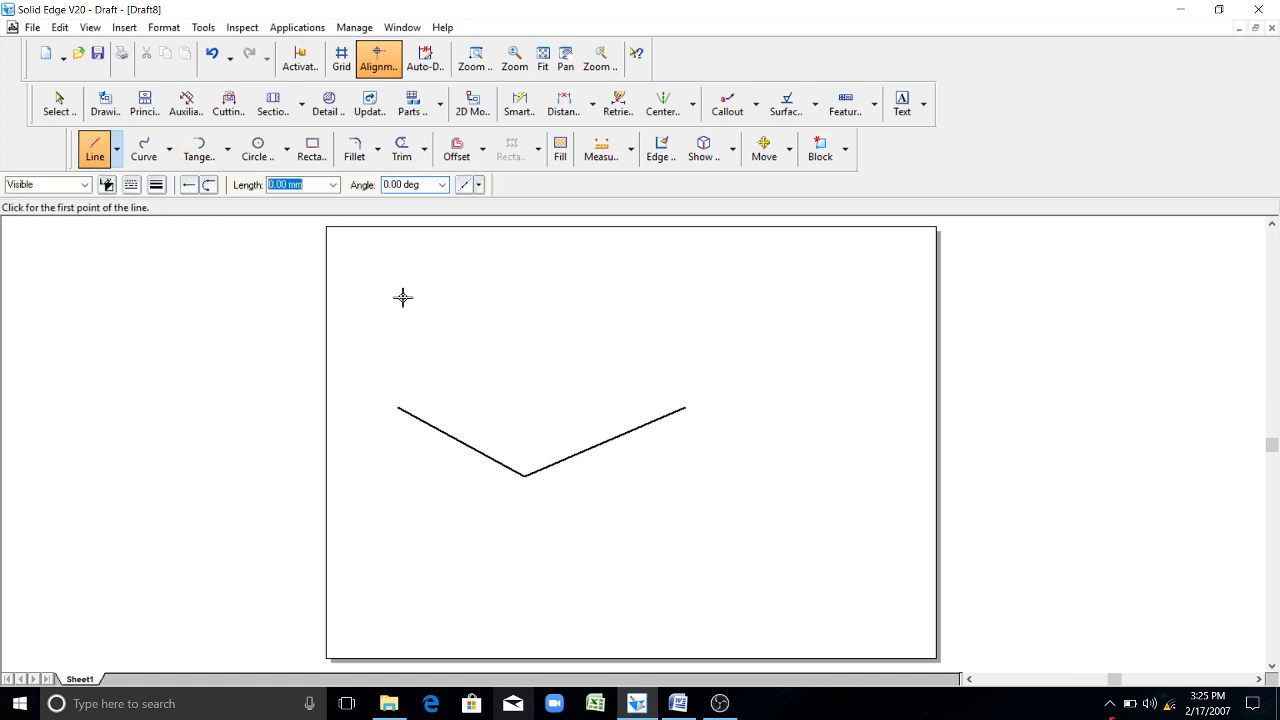
pyautogui.click(524, 476)
pyautogui.click(521, 433)
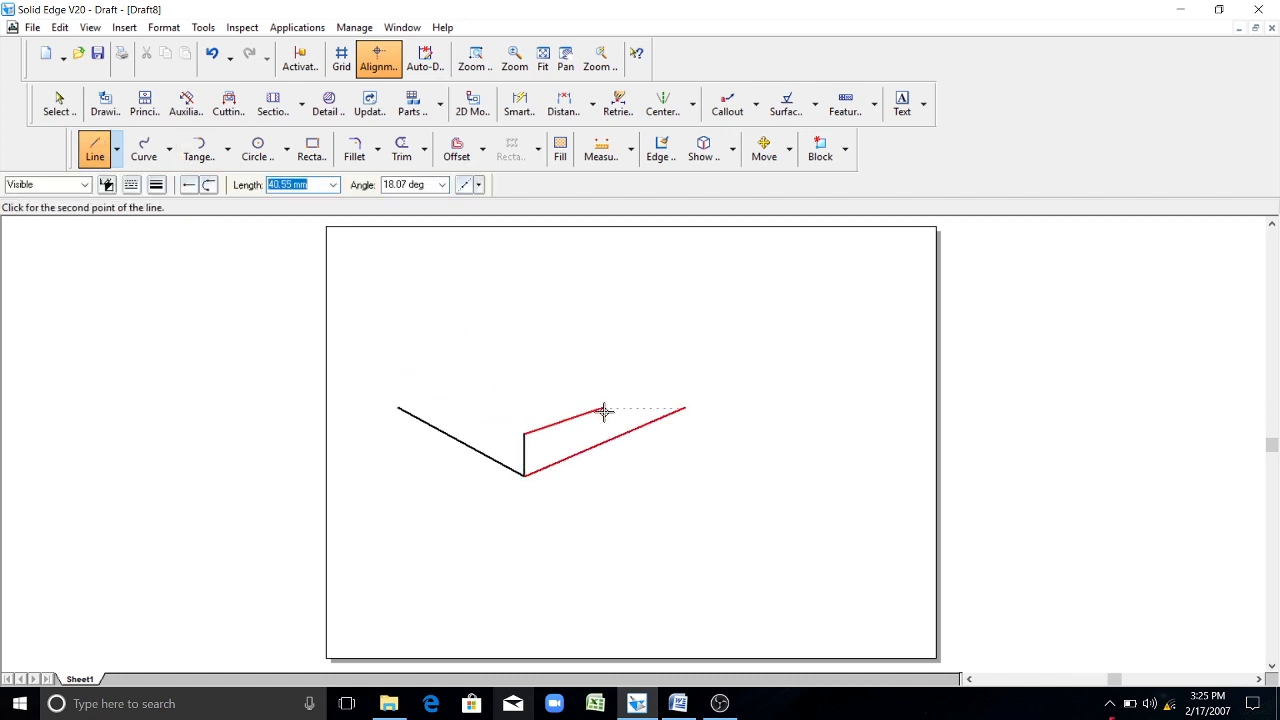
pyautogui.press('Escape')
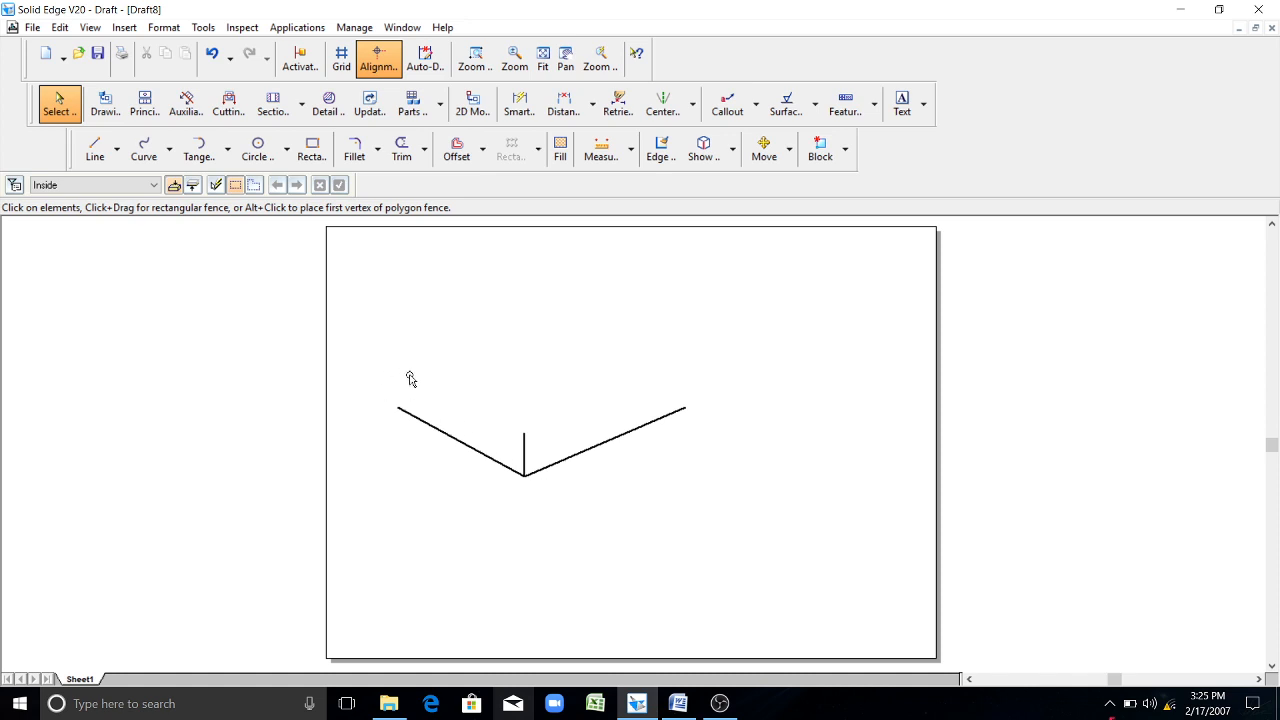
# - Close the four-sided base outline with two rear edges, the right one about 77 mm long, meeting at an upper corner
pyautogui.click(95, 148)
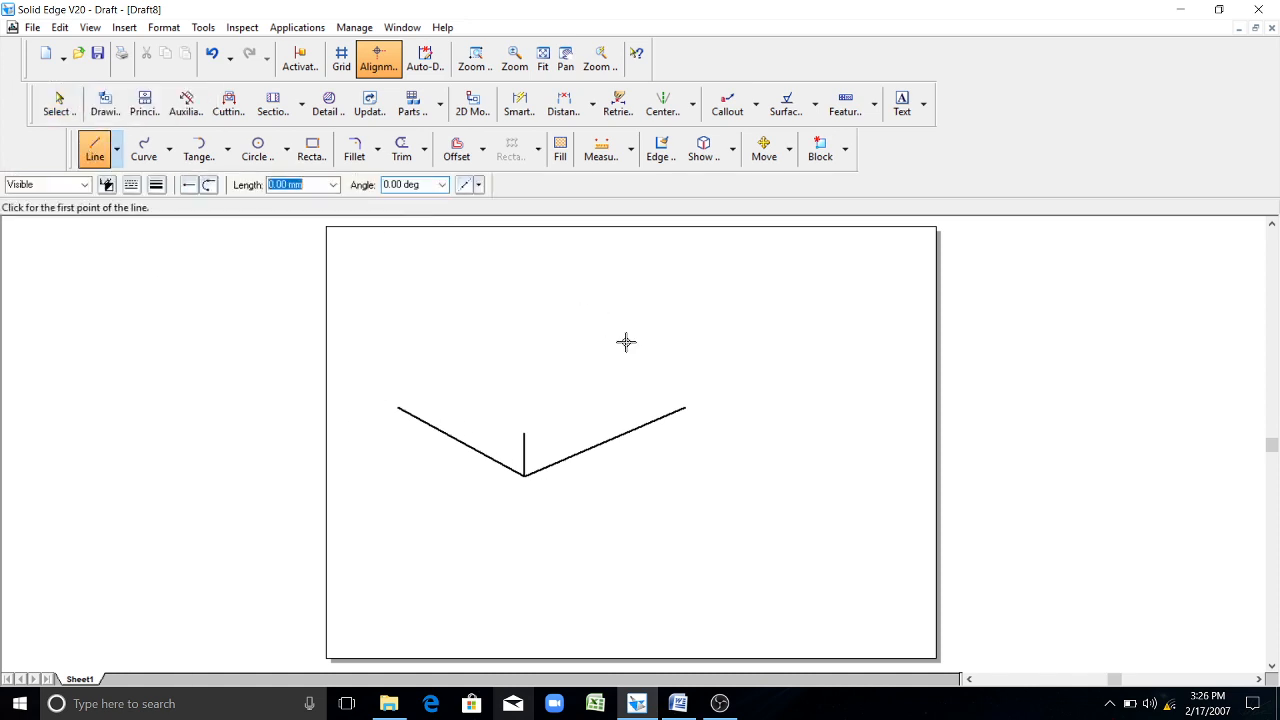
pyautogui.click(684, 410)
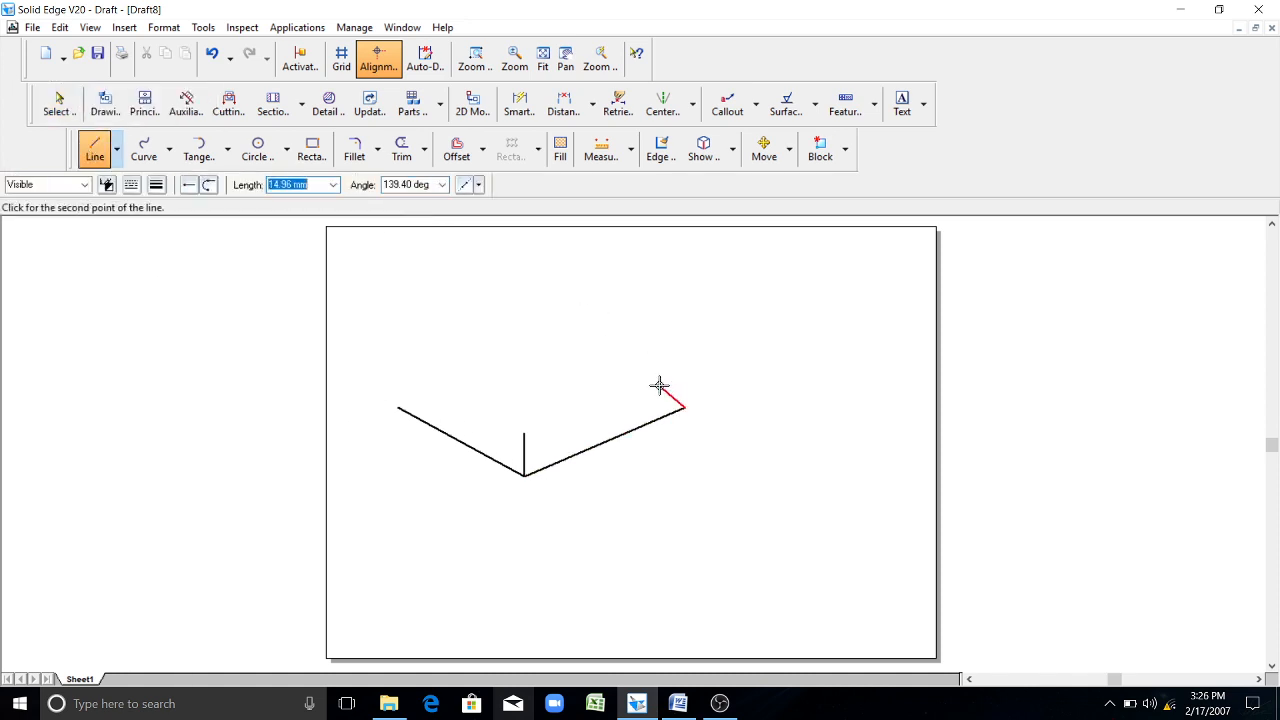
pyautogui.click(548, 328)
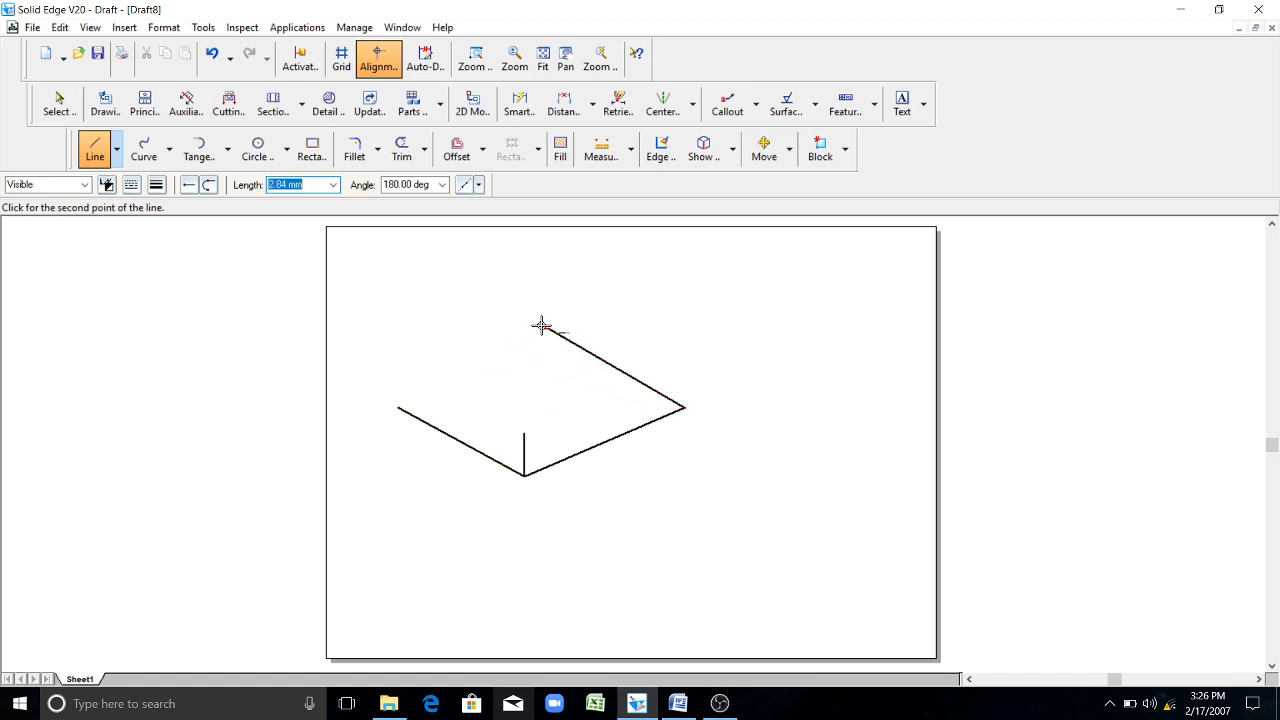
pyautogui.click(399, 409)
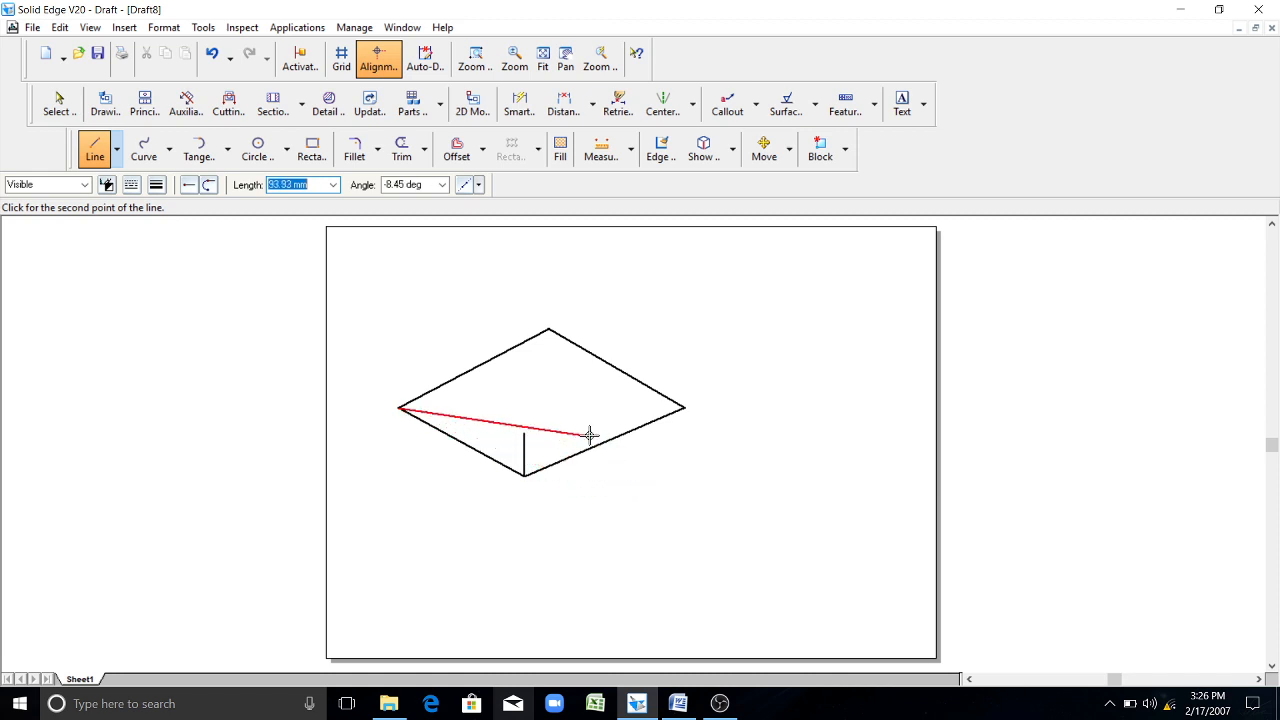
pyautogui.press('Escape')
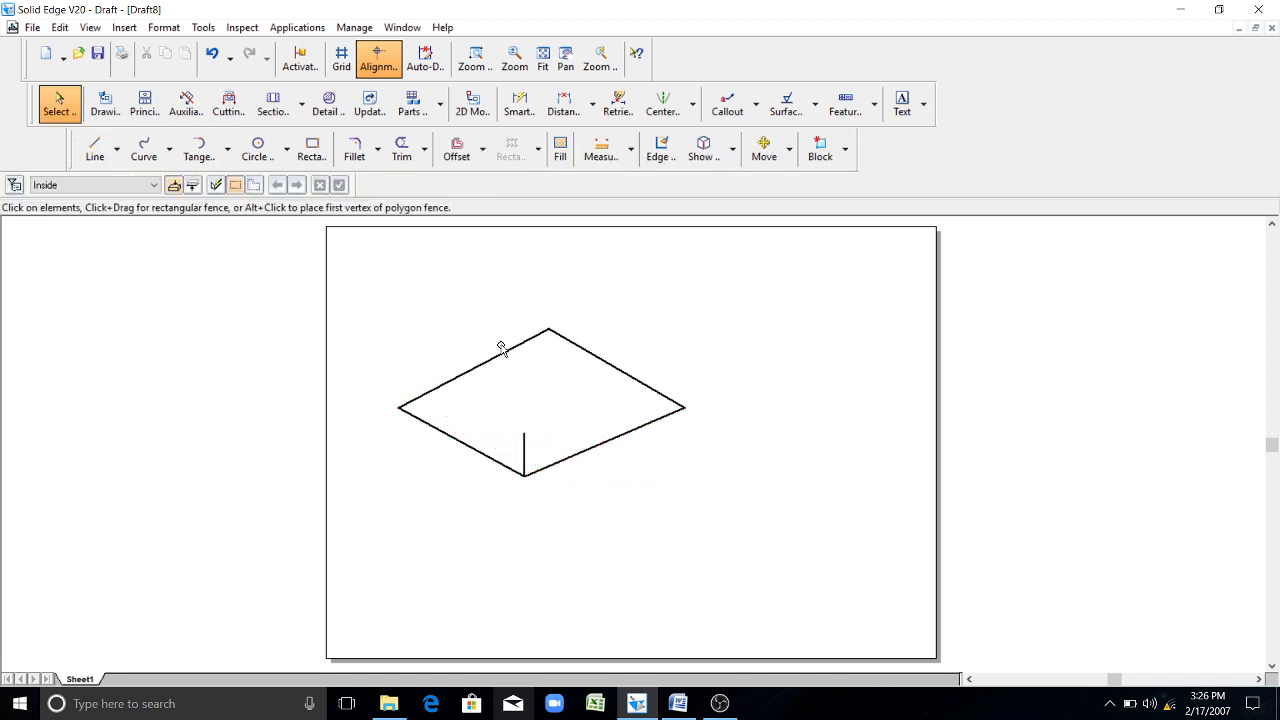
# - Draw a short vertical line upward from the base outline's upper corner
pyautogui.click(90, 150)
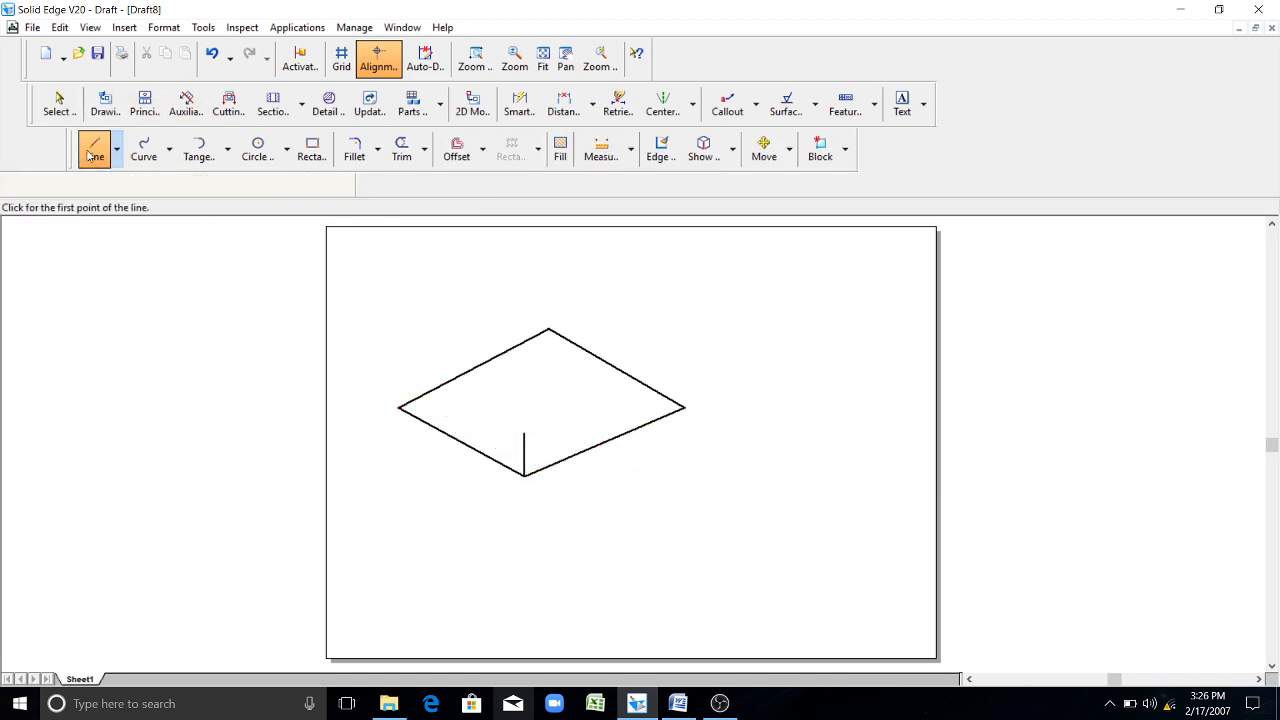
pyautogui.click(548, 329)
pyautogui.click(548, 303)
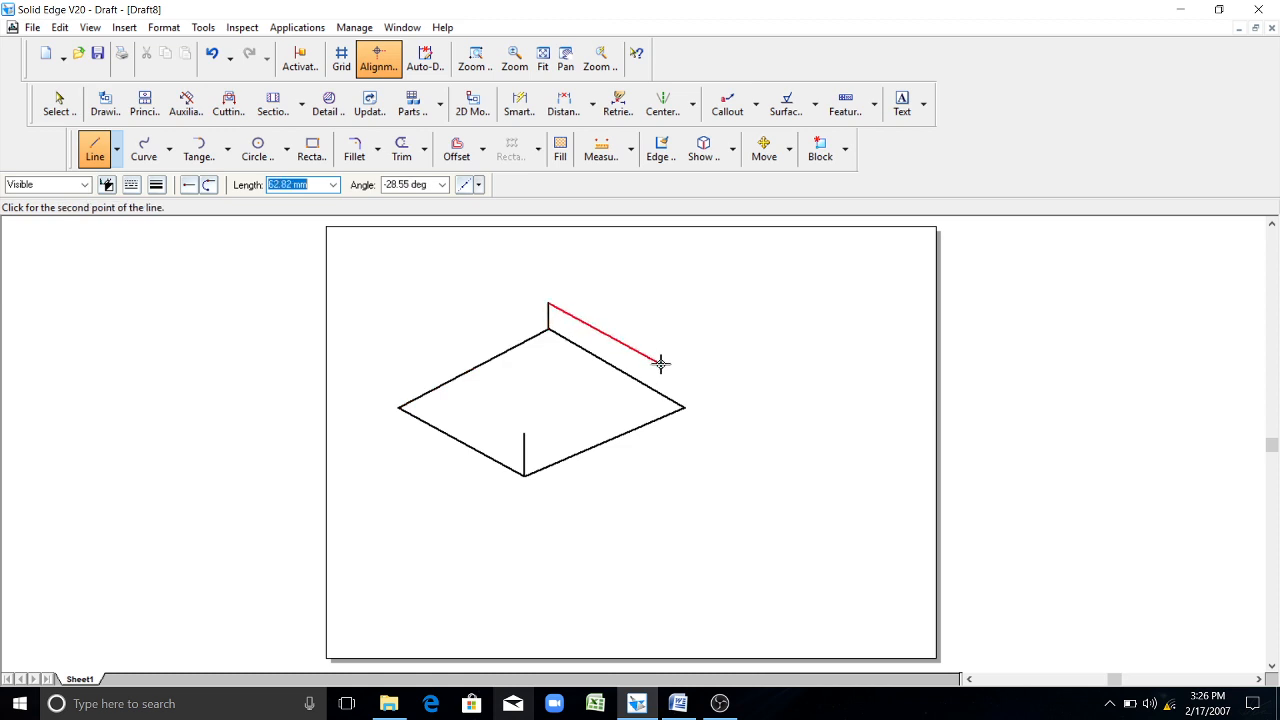
pyautogui.press('Escape')
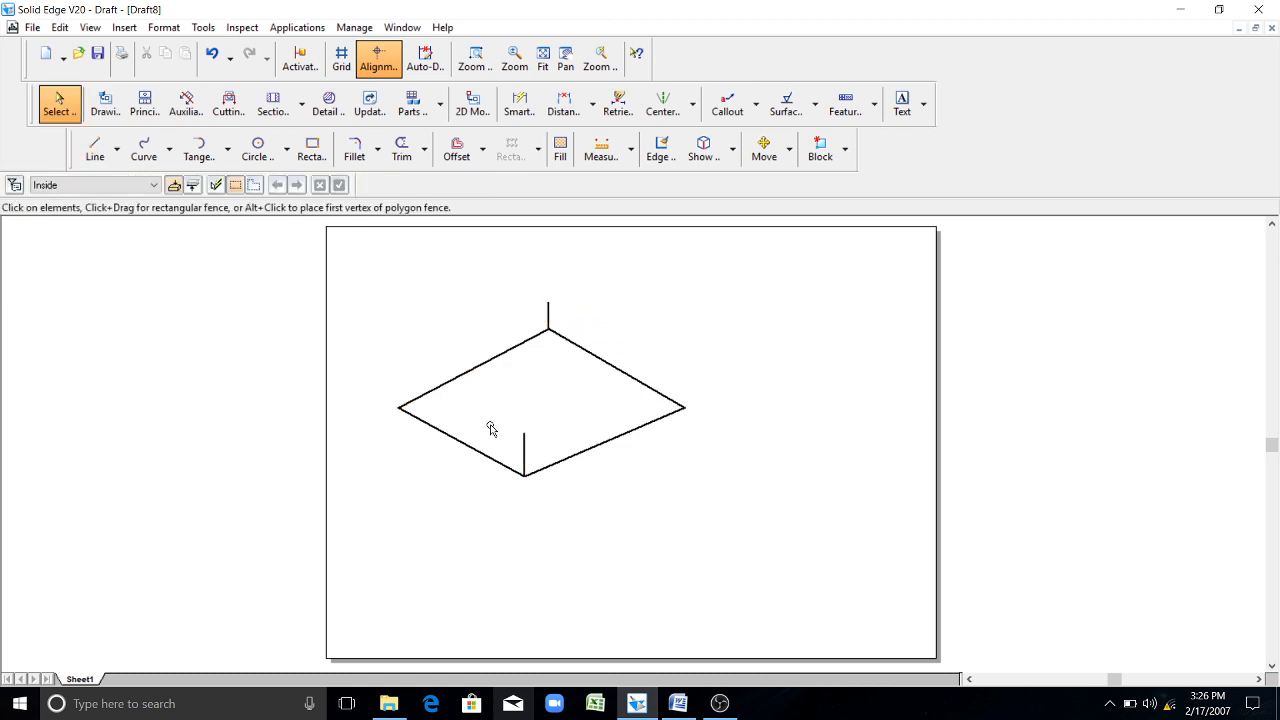
# - Undo the short vertical line at the base outline's upper corner
pyautogui.click(478, 451)
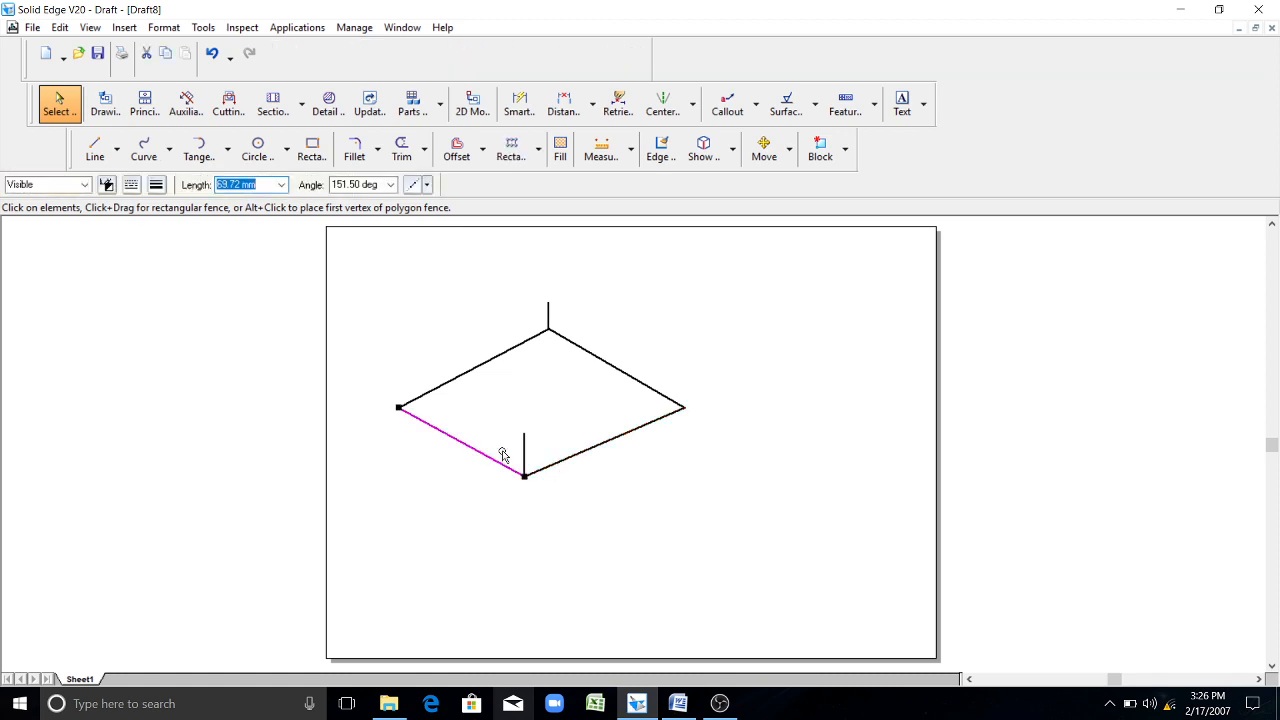
pyautogui.click(578, 452)
pyautogui.click(526, 455)
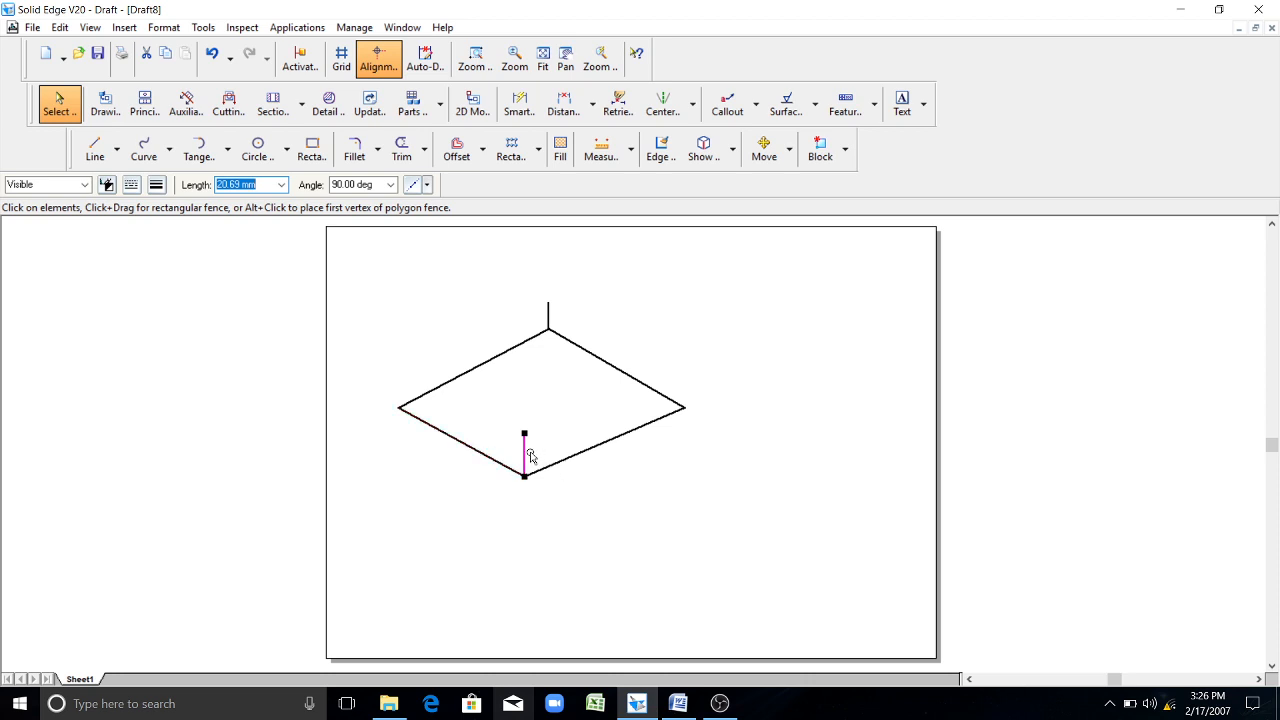
pyautogui.hotkey('ctrl', 'z')
# - Delete the four edges of the base outline and the vertical line at its lower corner
pyautogui.click(552, 471)
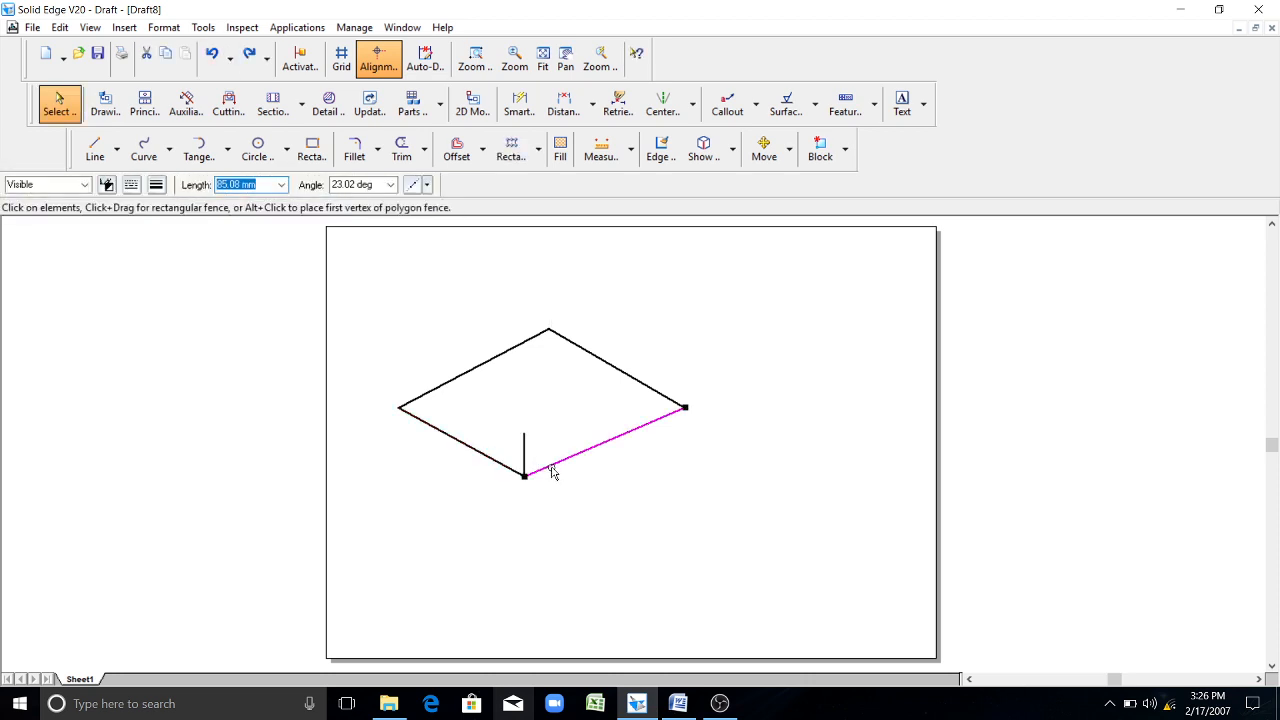
pyautogui.press('Delete')
pyautogui.click(500, 463)
pyautogui.press('Delete')
pyautogui.click(486, 364)
pyautogui.press('Delete')
pyautogui.click(525, 460)
pyautogui.press('Delete')
pyautogui.click(615, 370)
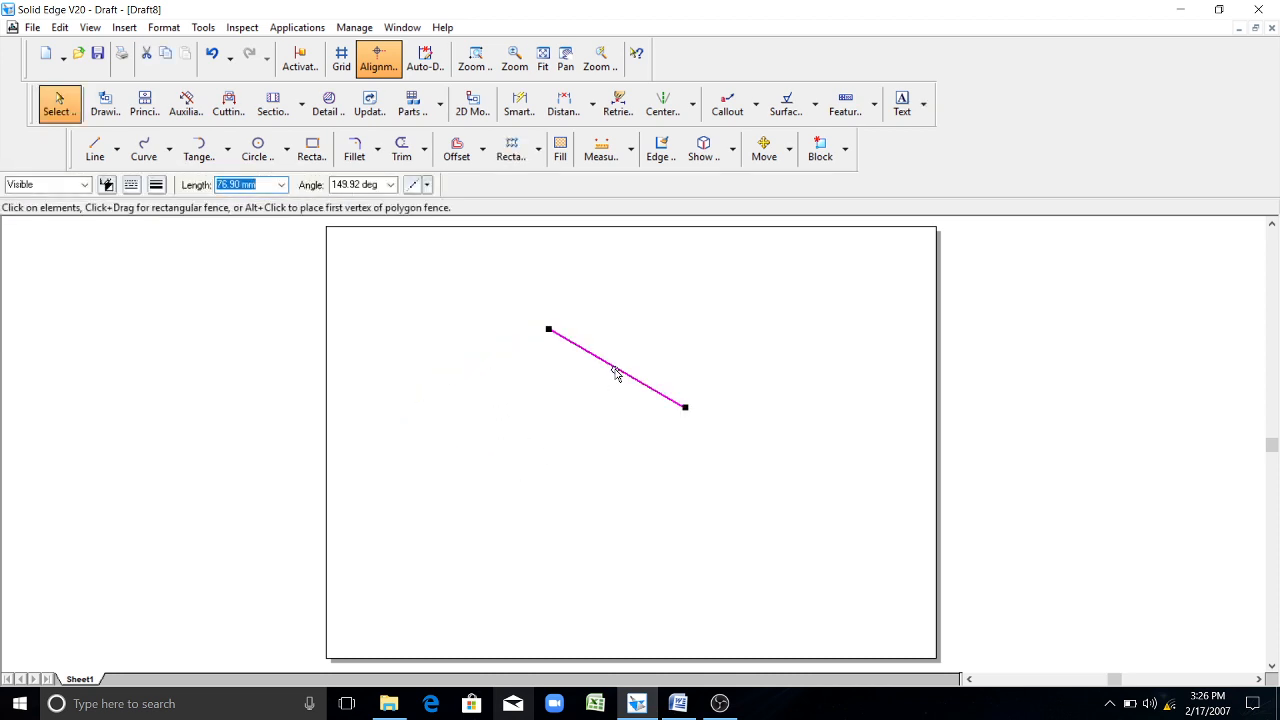
pyautogui.press('Delete')
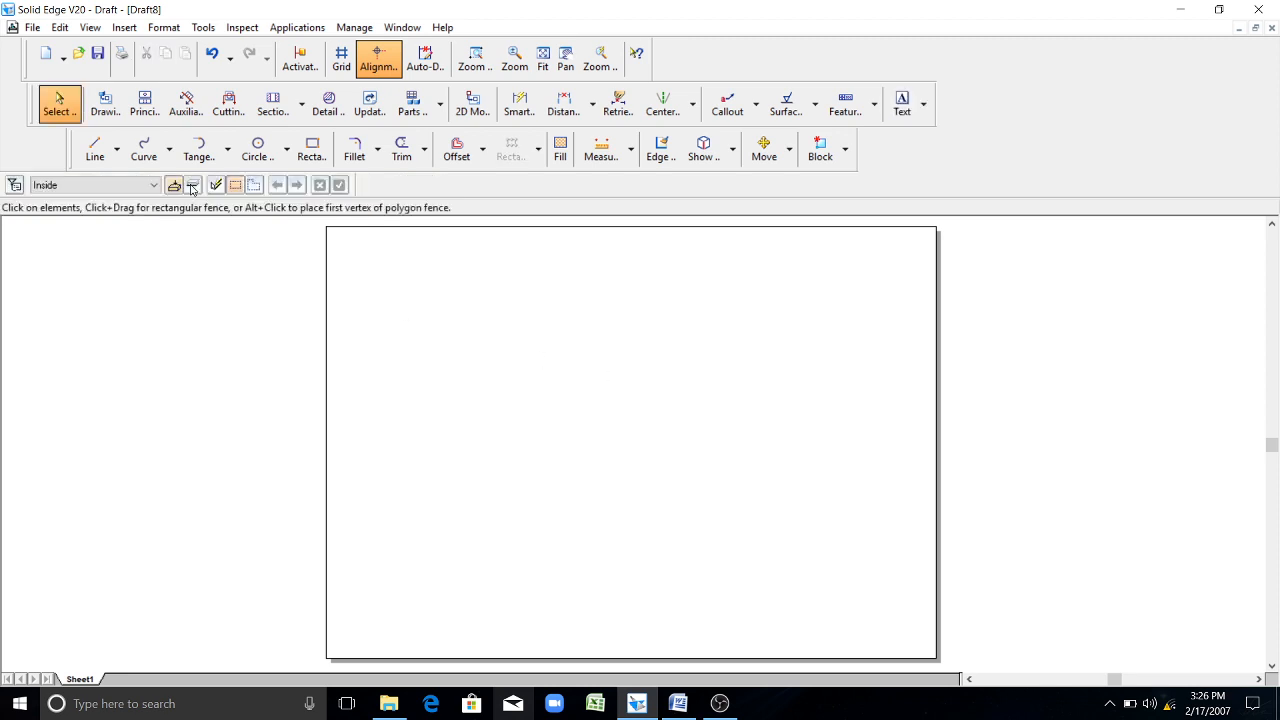
# - Draw the base's first edge as a 60 mm line at about 30 degrees, checking the size of figure 1 in the Word exercise sheet
pyautogui.click(94, 153)
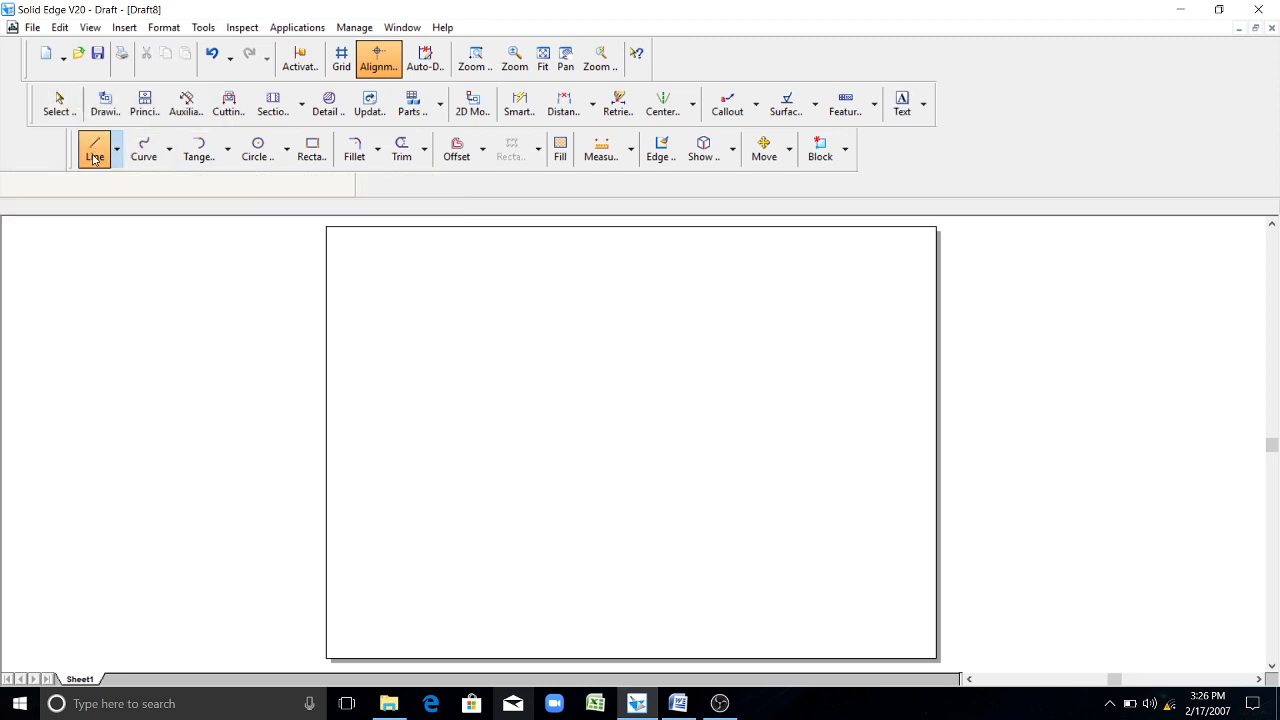
pyautogui.click(564, 482)
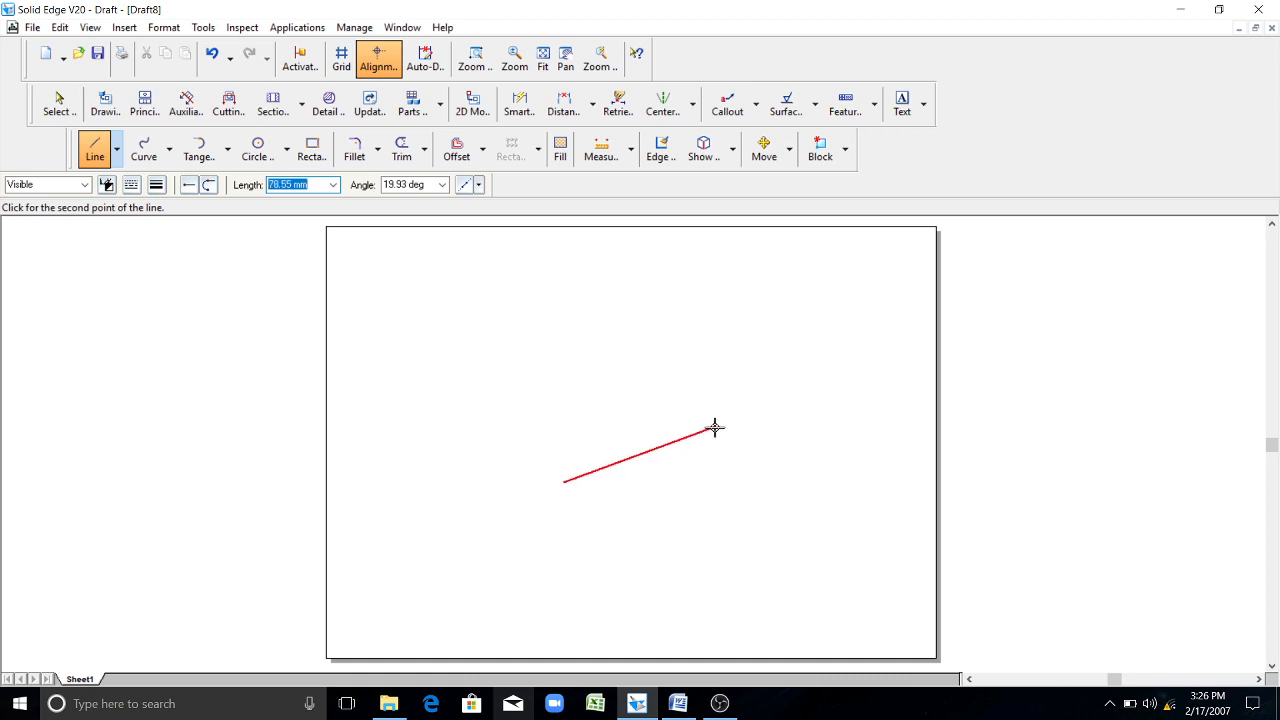
pyautogui.write('60')
pyautogui.click(678, 703)
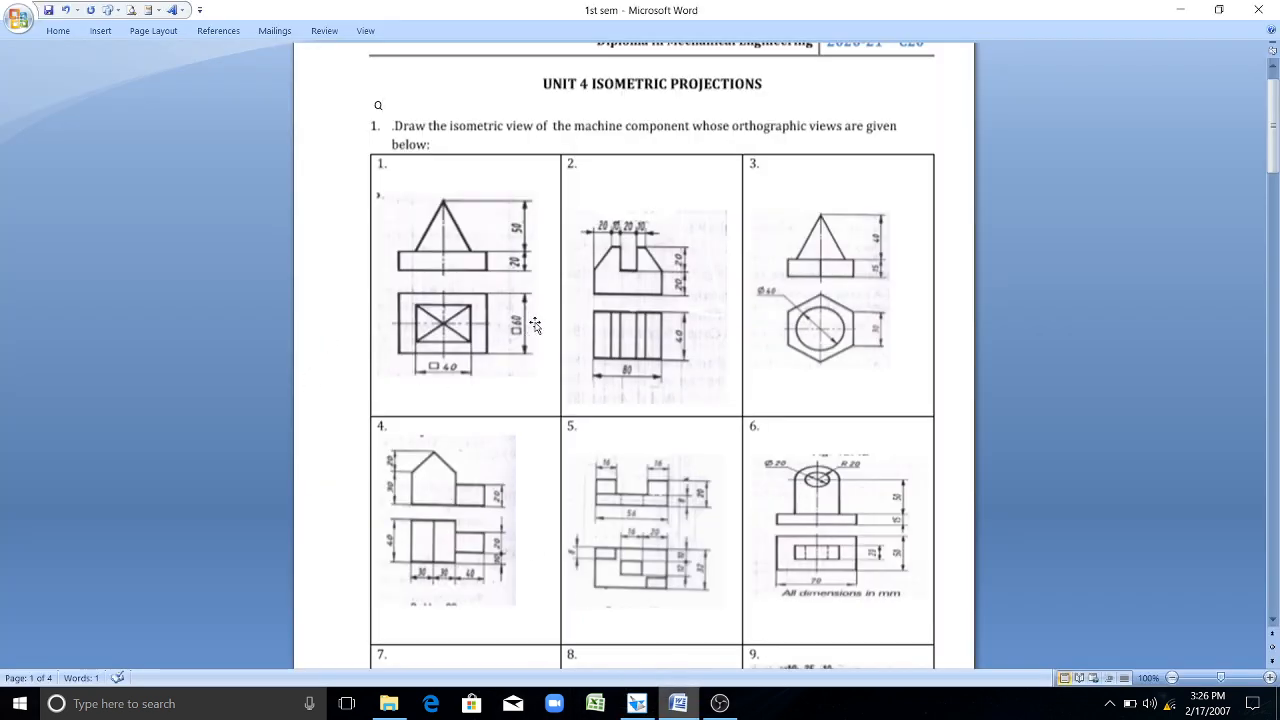
pyautogui.click(679, 704)
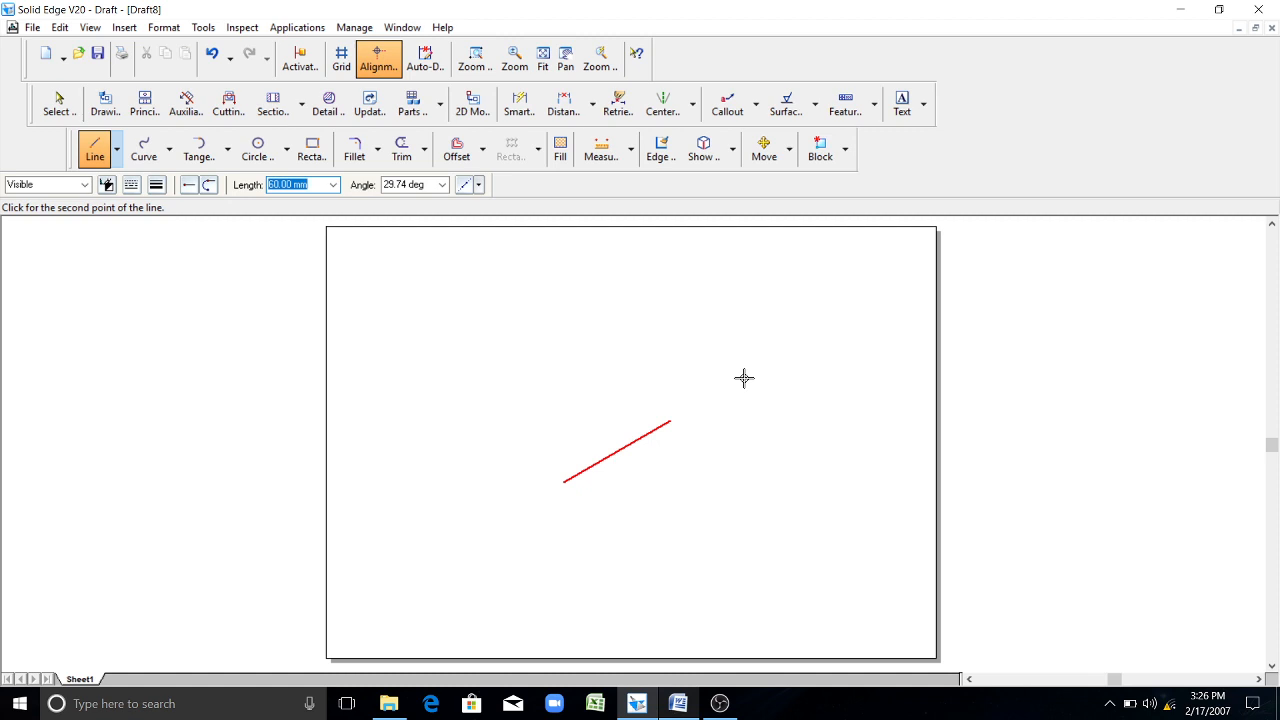
pyautogui.press('Tab')
pyautogui.press('Return')
pyautogui.press('Escape')
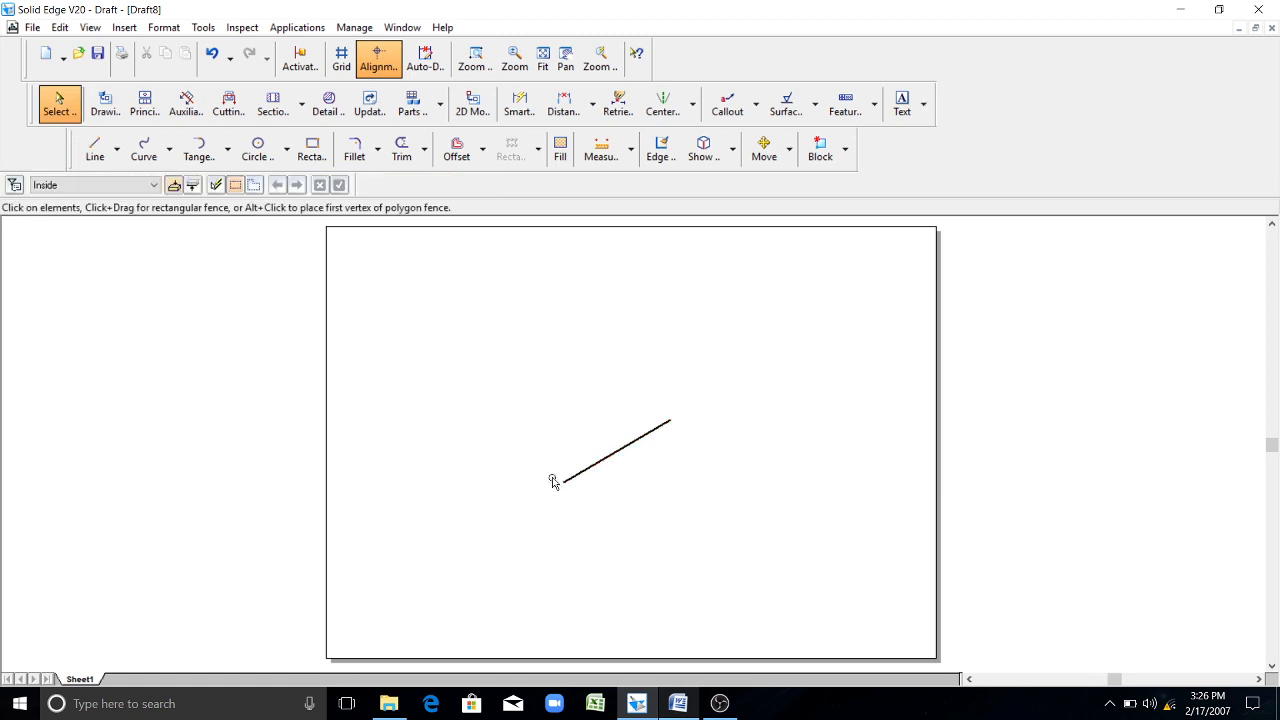
# - Draw a second 60 mm base edge at 150 degrees from the lower endpoint of the first edge
pyautogui.click(95, 148)
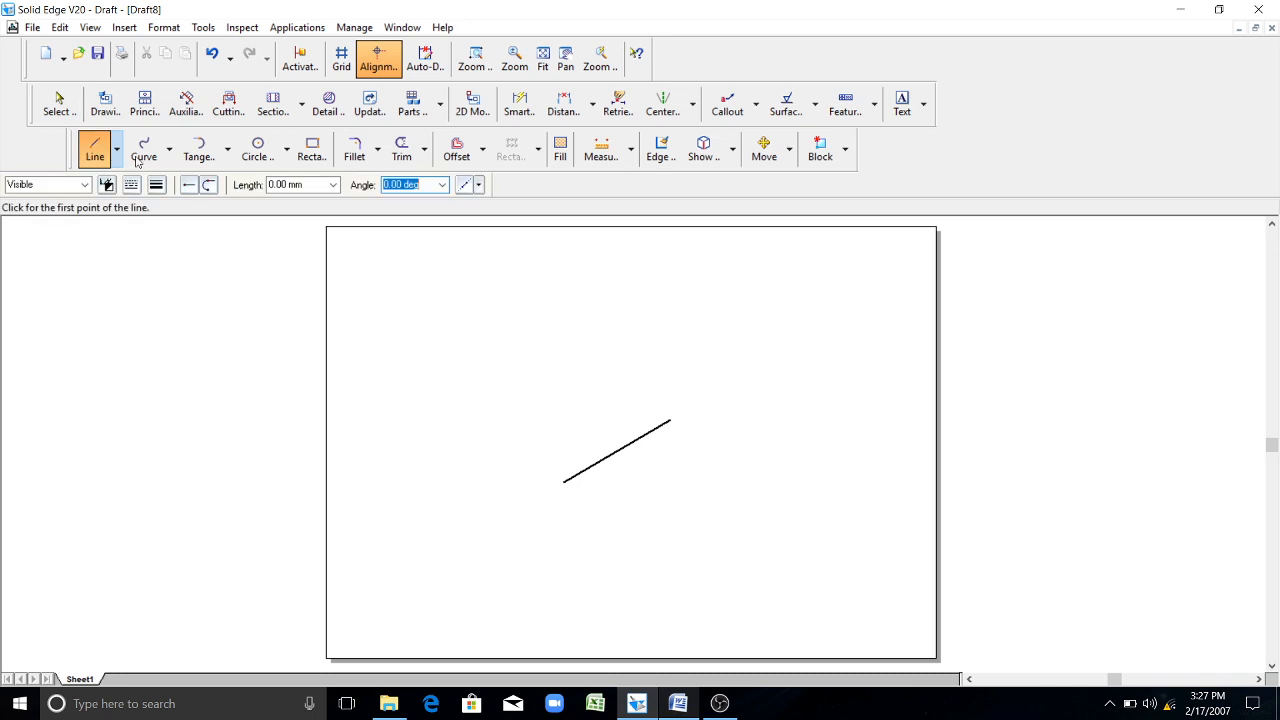
pyautogui.click(566, 480)
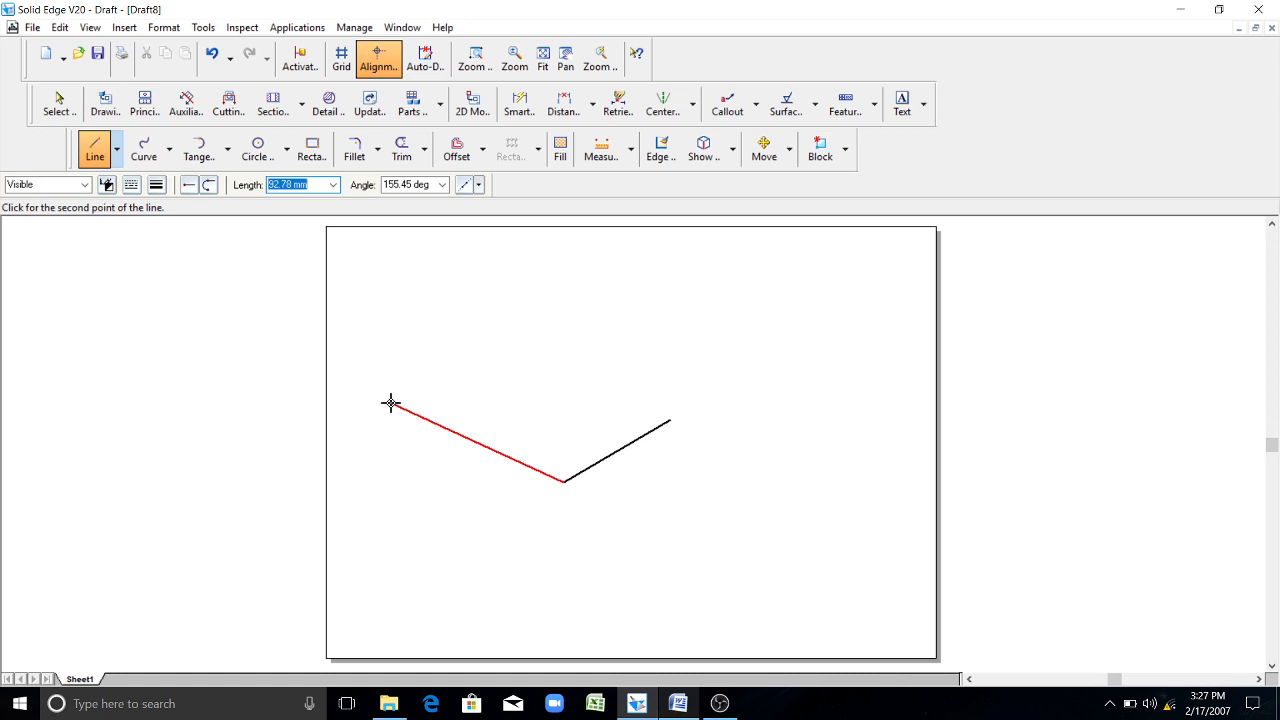
pyautogui.write('60')
pyautogui.press('Tab')
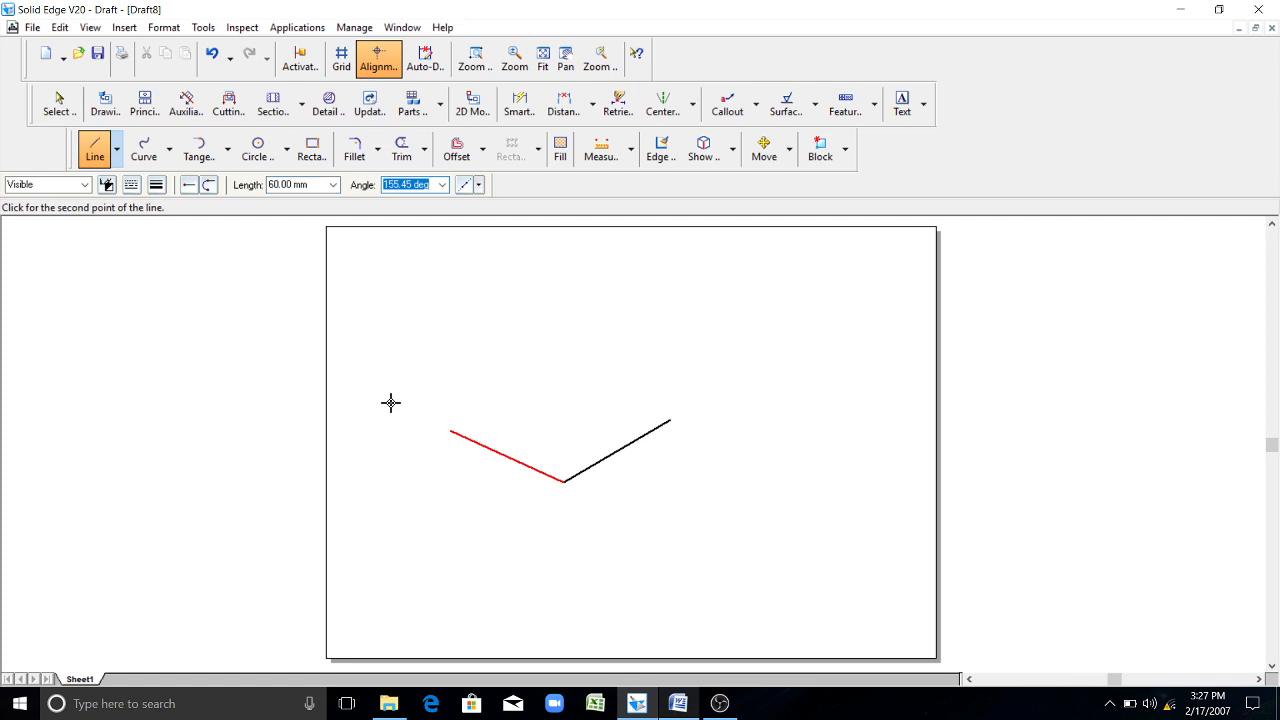
pyautogui.write('150')
pyautogui.press('Return')
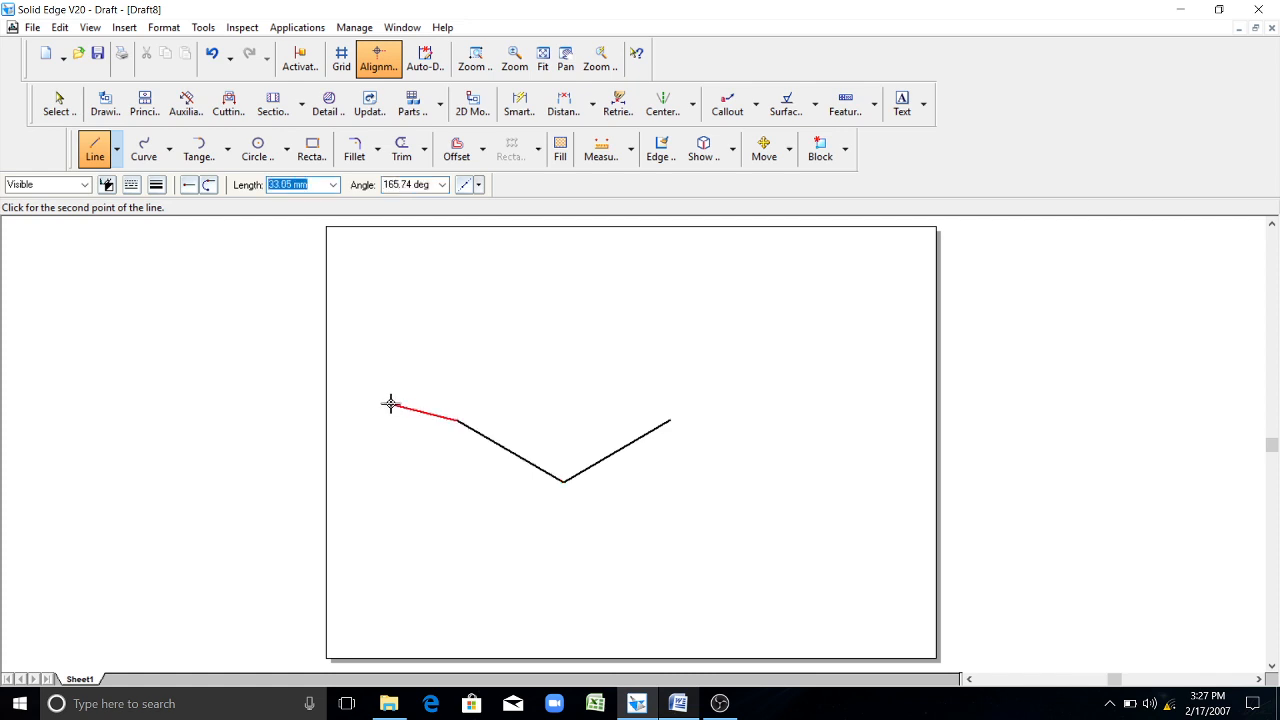
pyautogui.press('Escape')
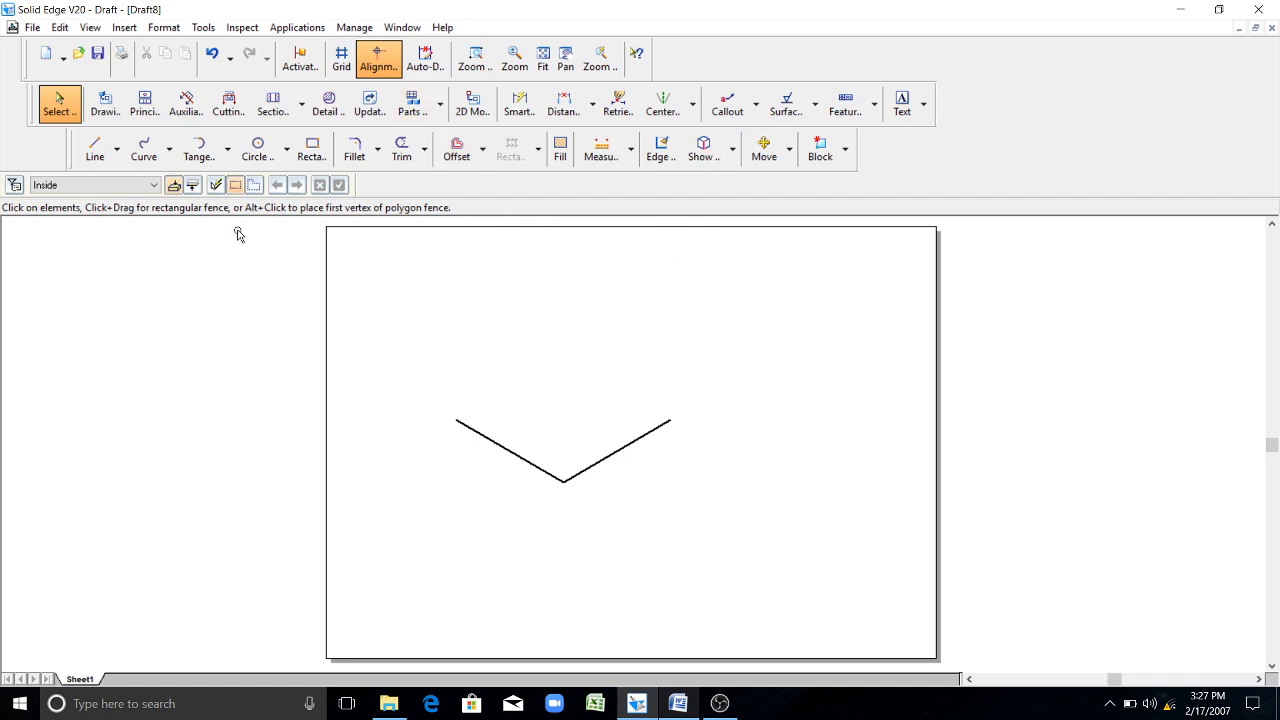
# - Draw a 20 mm vertical line upward from the shared lower corner of the two base edges
pyautogui.click(95, 150)
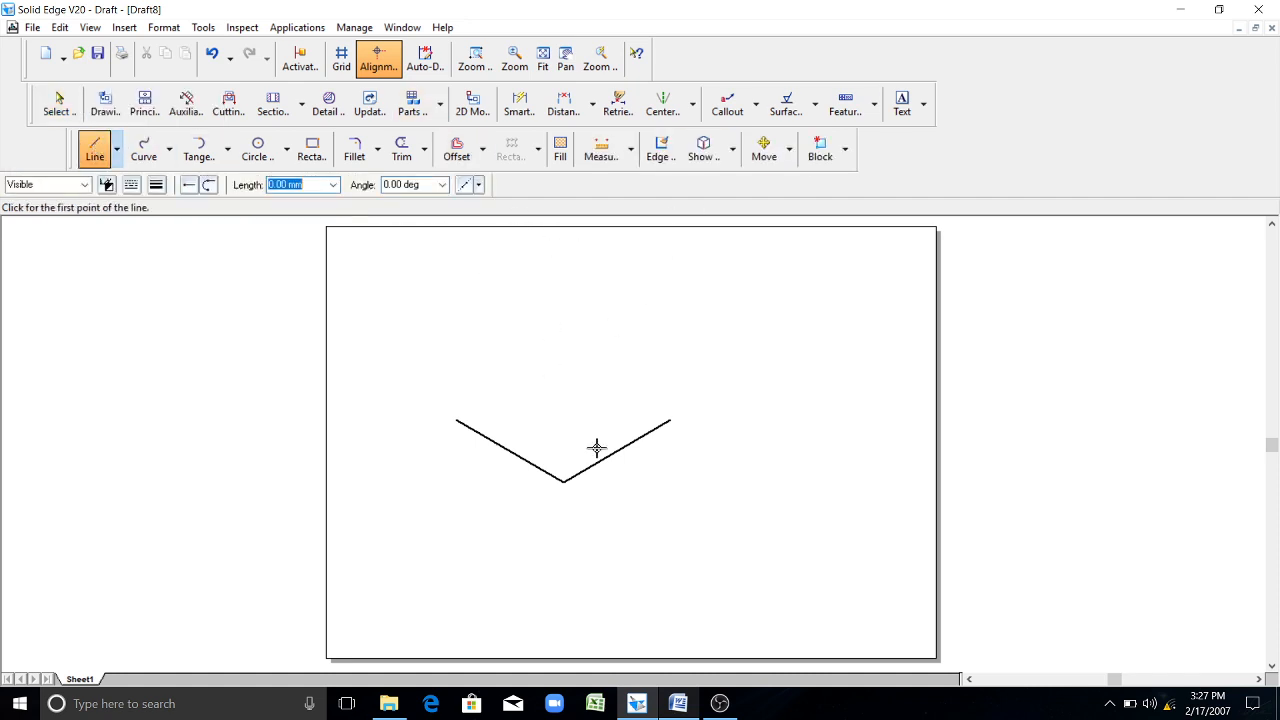
pyautogui.click(564, 481)
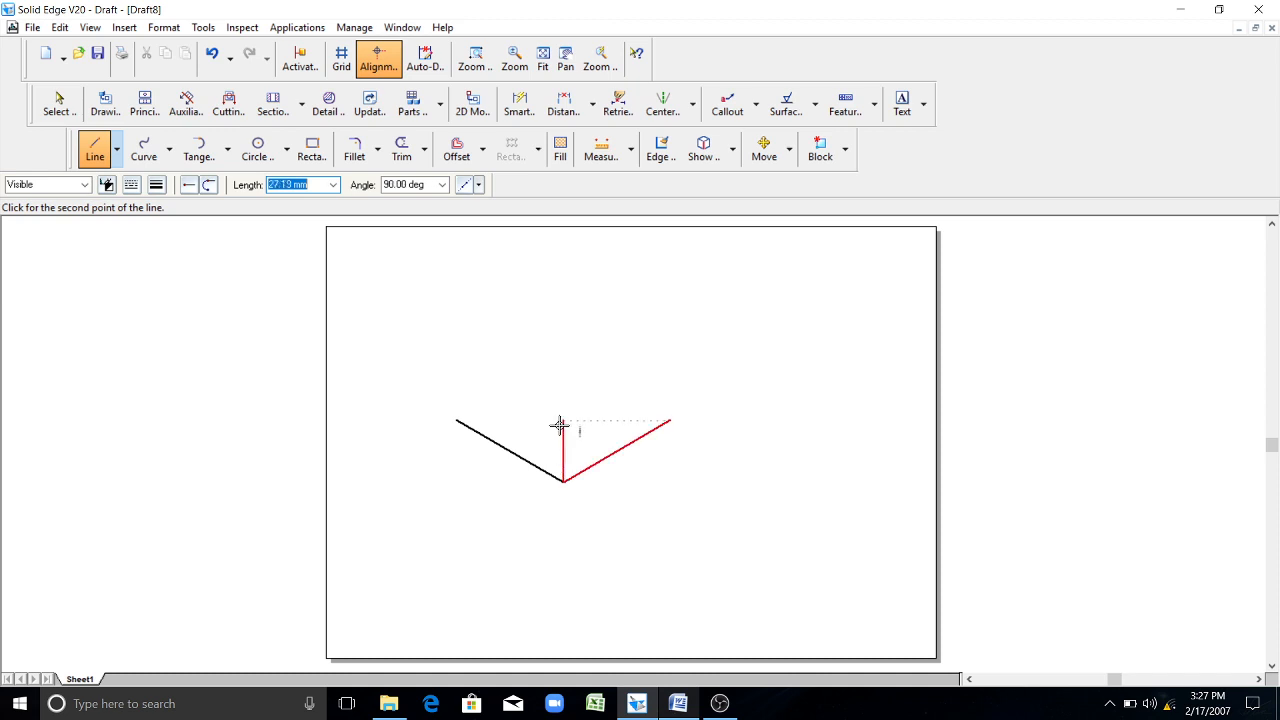
pyautogui.write('20')
pyautogui.press('Return')
pyautogui.press('Escape')
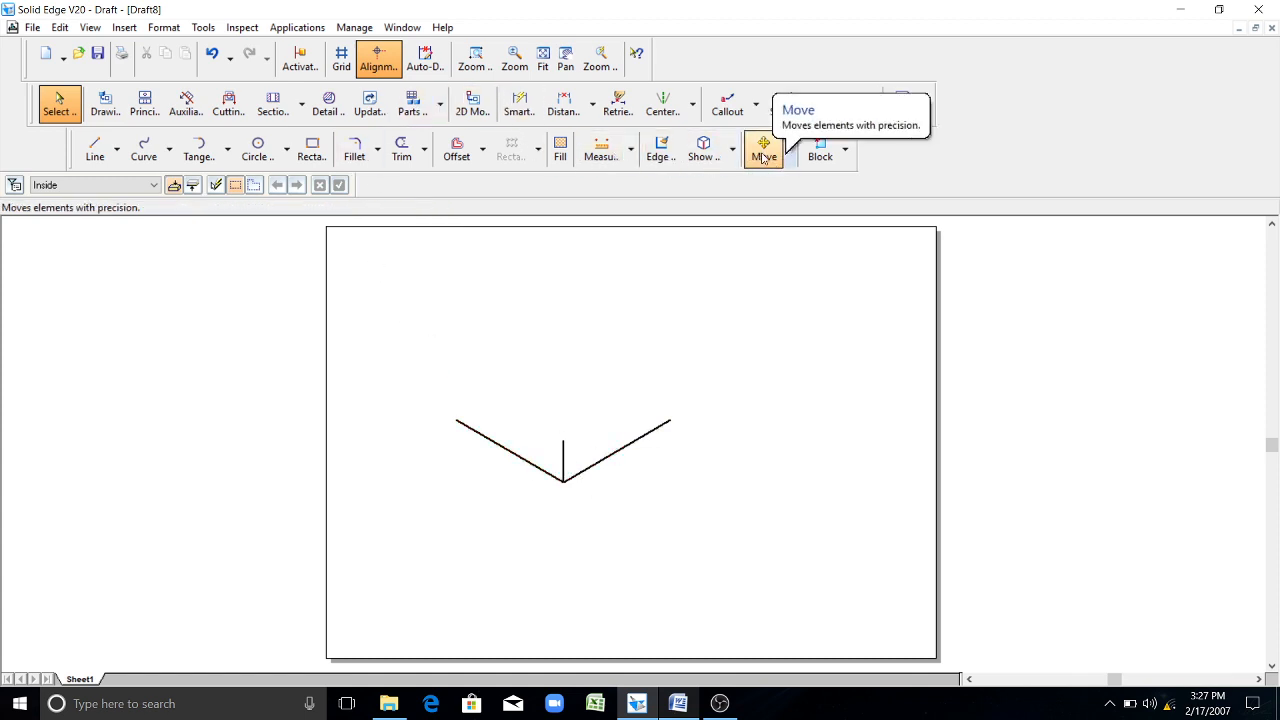
# - Move the right-hand base edge from the lower corner to the left end of the other base edge
pyautogui.click(763, 150)
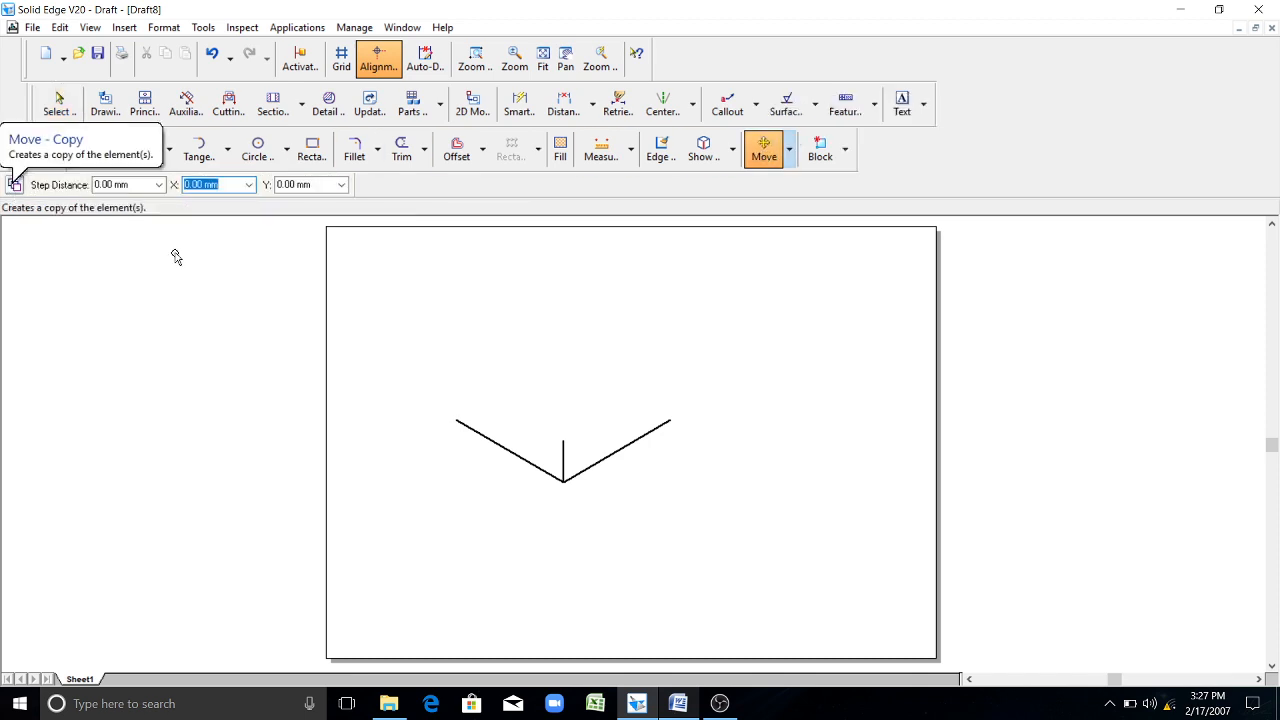
pyautogui.click(14, 184)
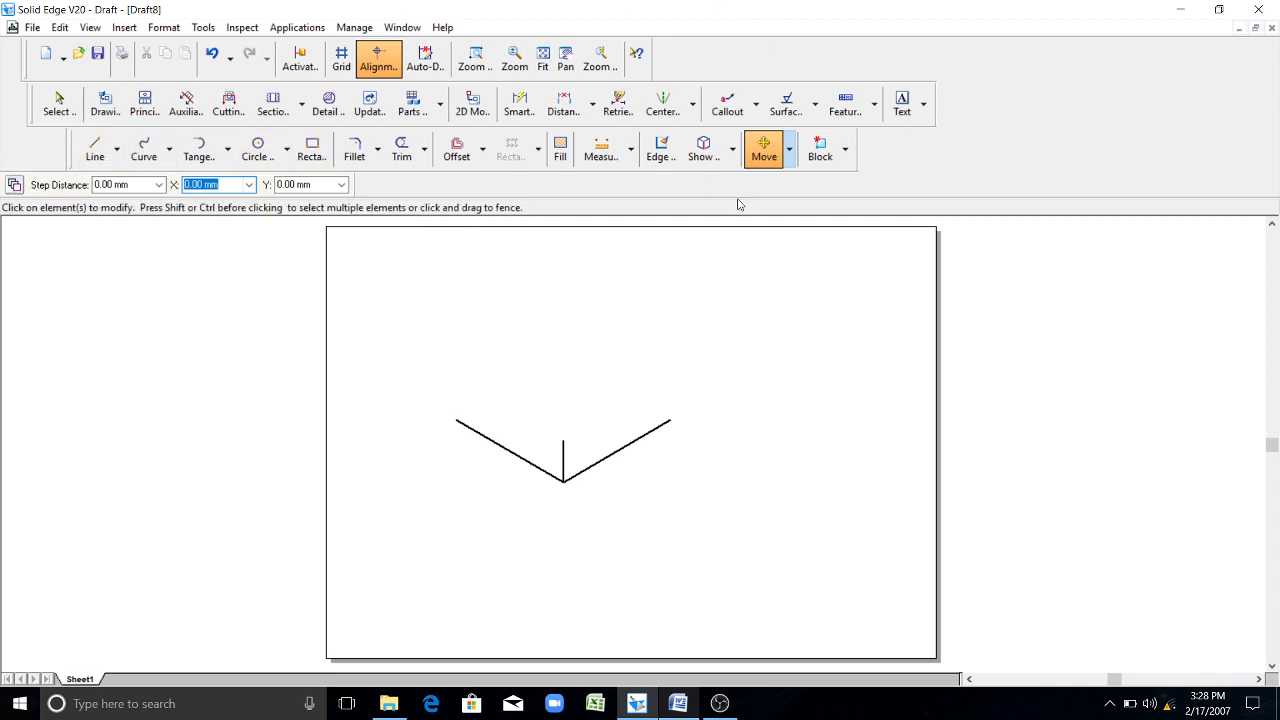
pyautogui.click(595, 472)
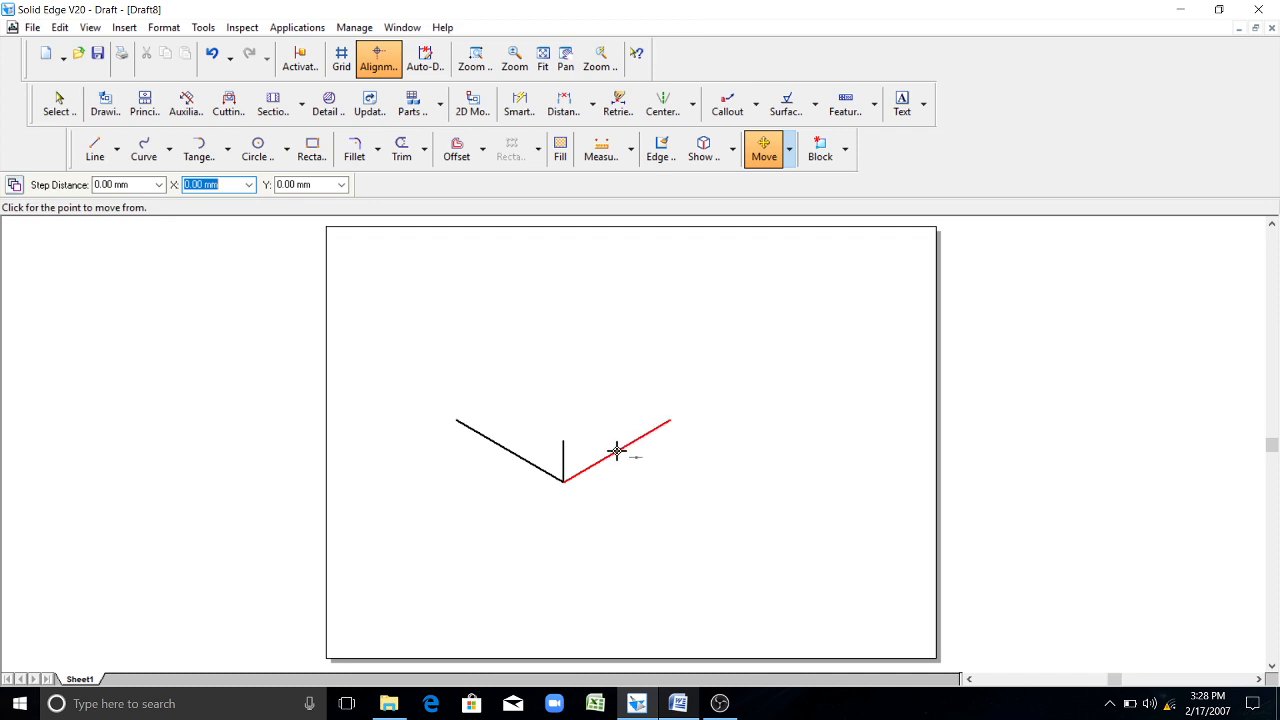
pyautogui.click(564, 481)
pyautogui.click(458, 420)
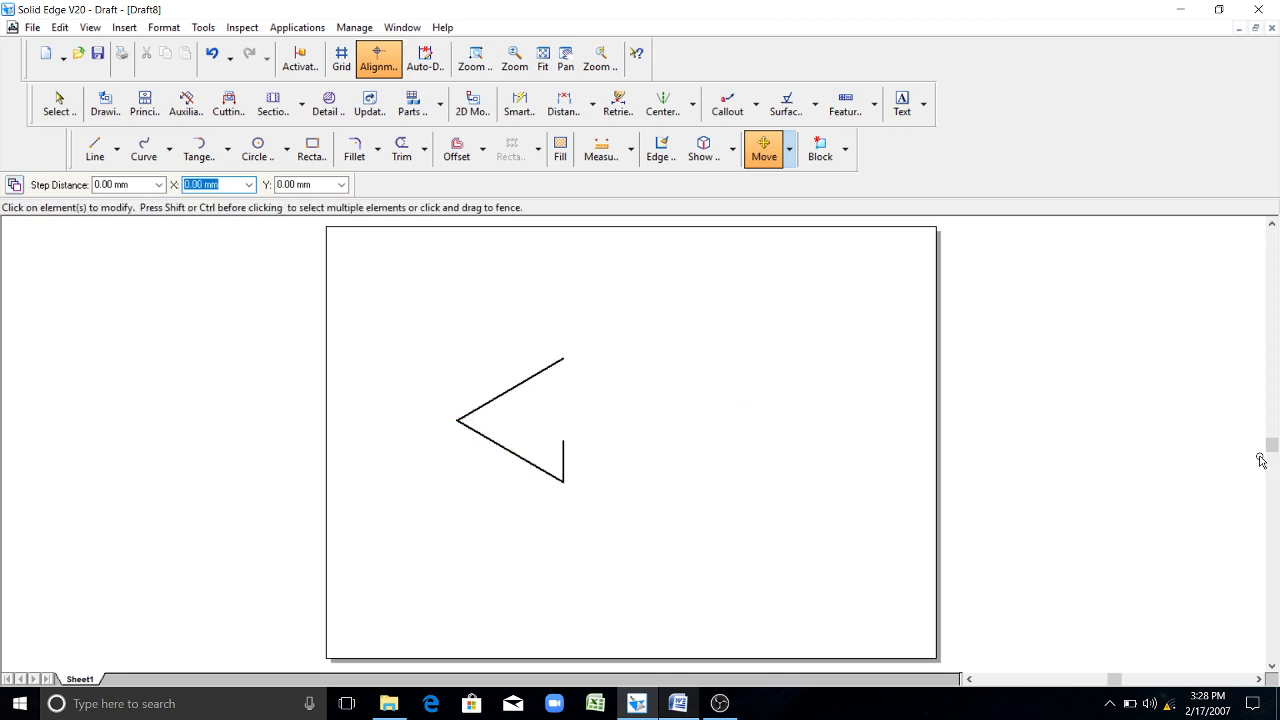
# - Turn on copying for the Move command and copy the moved edge from the left corner back to the lower corner
pyautogui.click(14, 185)
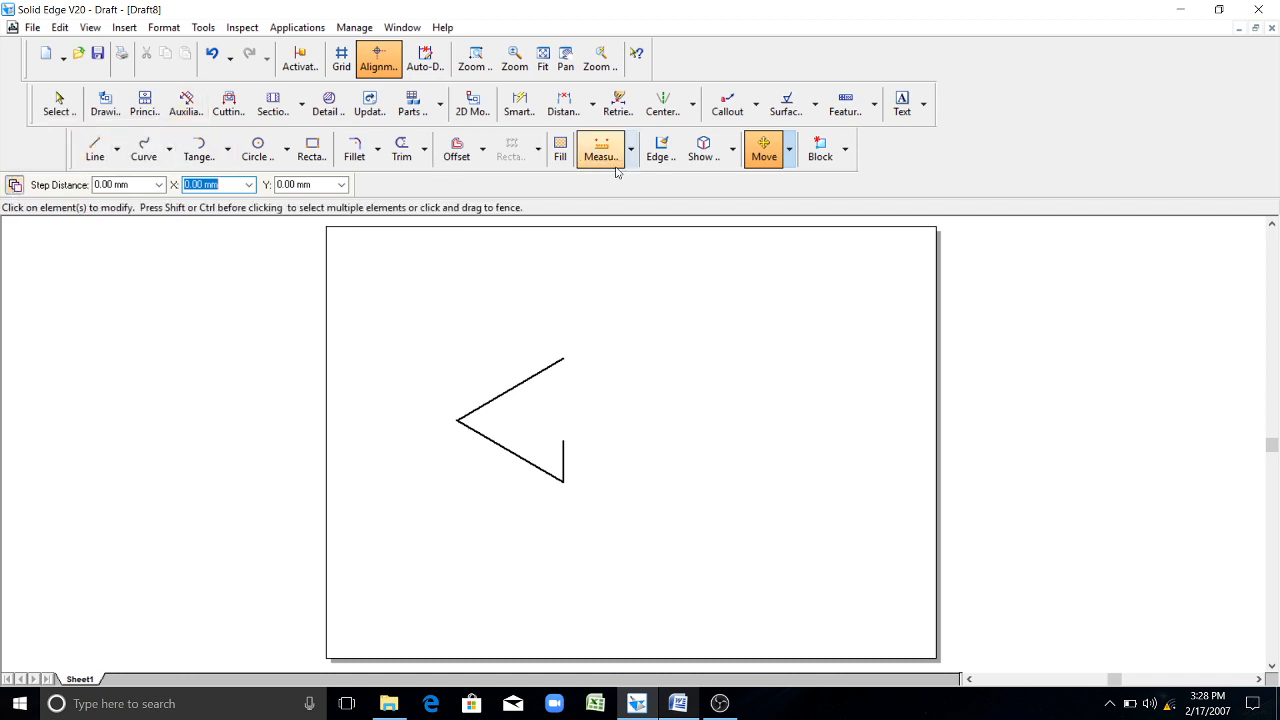
pyautogui.click(491, 405)
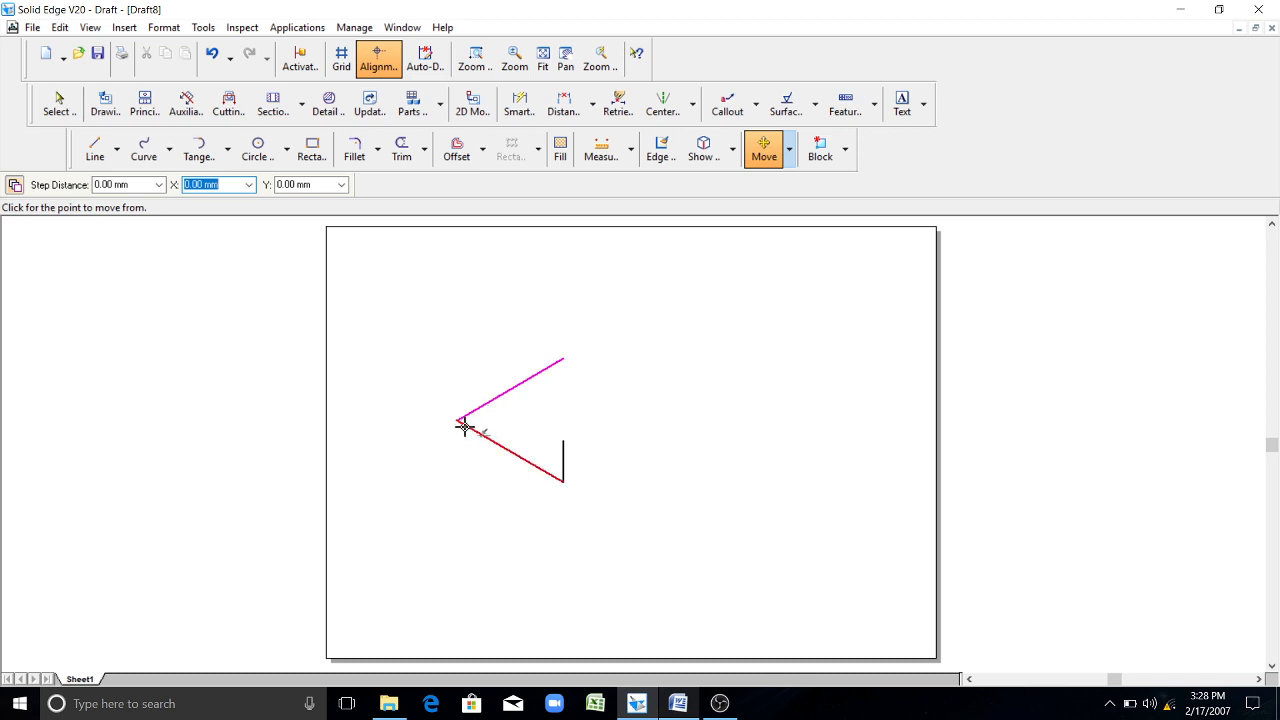
pyautogui.click(458, 422)
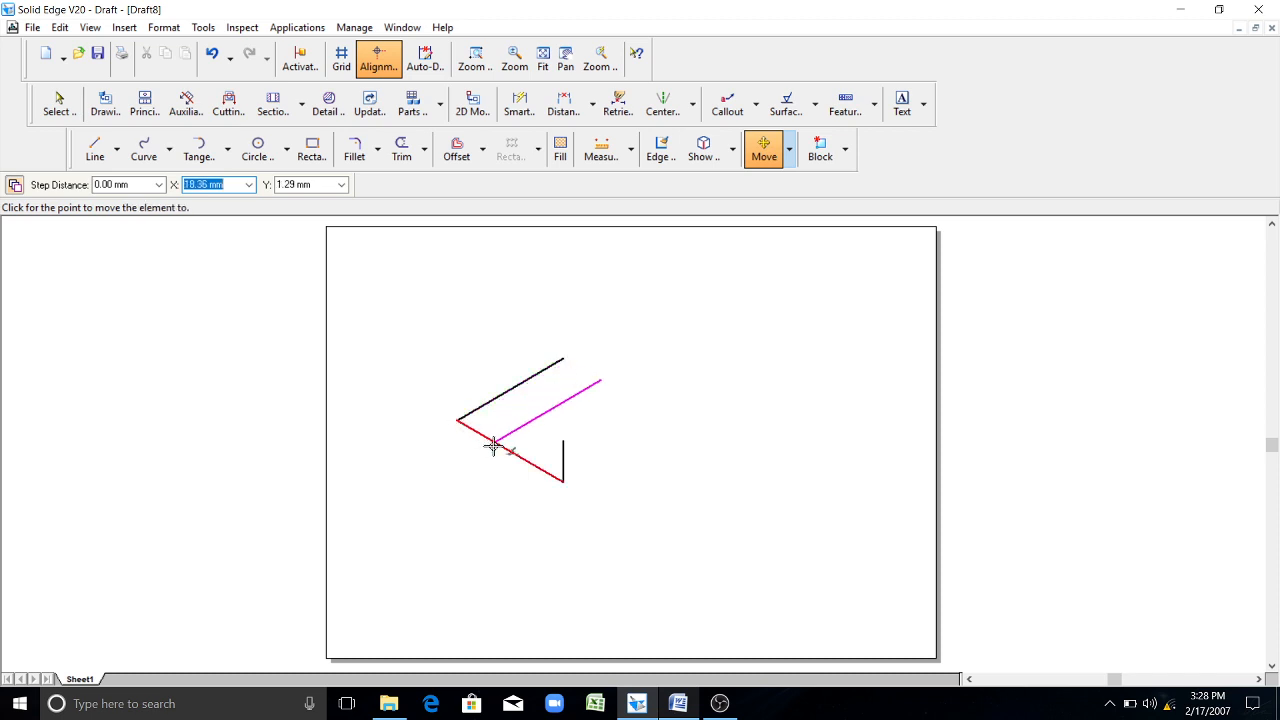
pyautogui.click(562, 484)
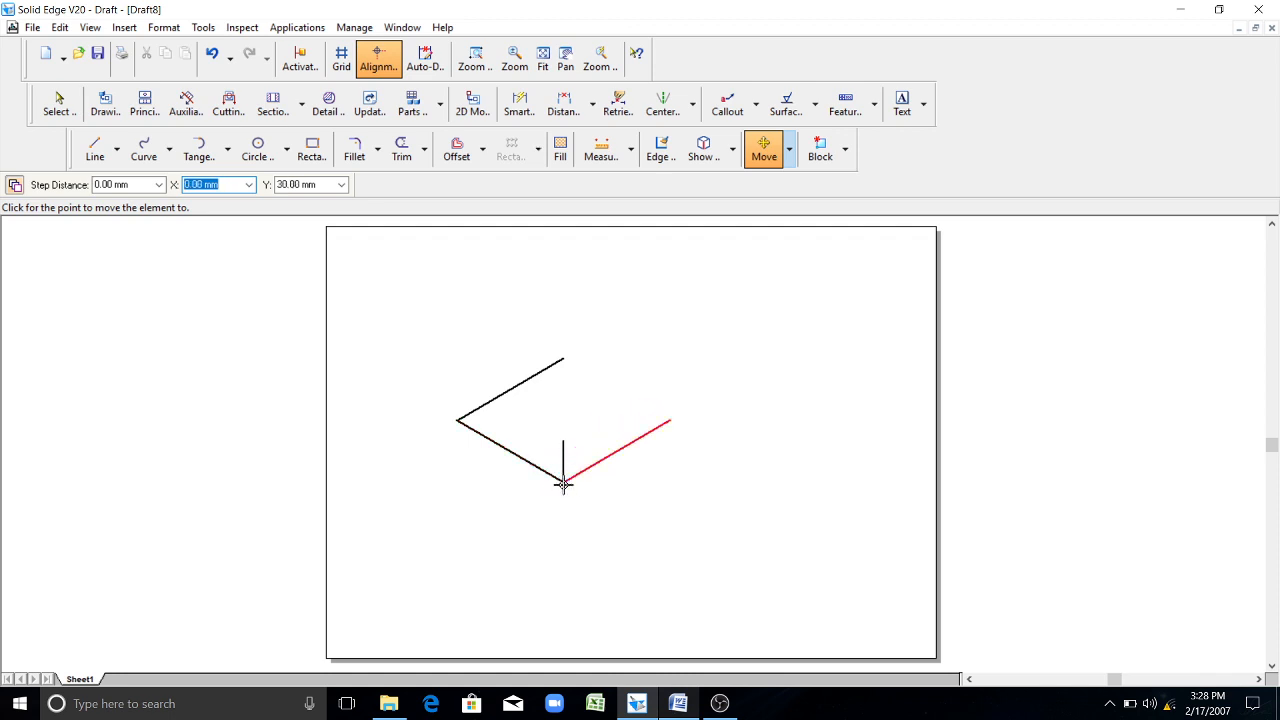
# - Copy the lower-left base edge from the lower corner to the right corner to close the base outline
pyautogui.click(769, 148)
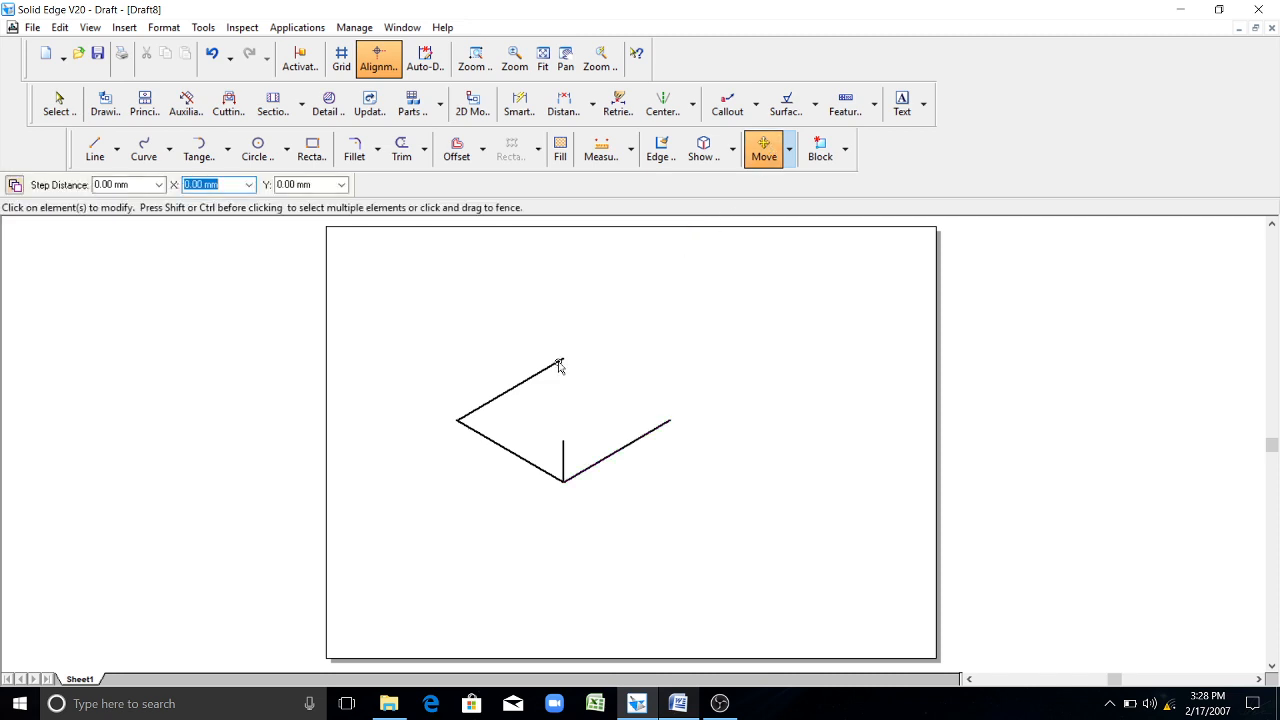
pyautogui.click(527, 467)
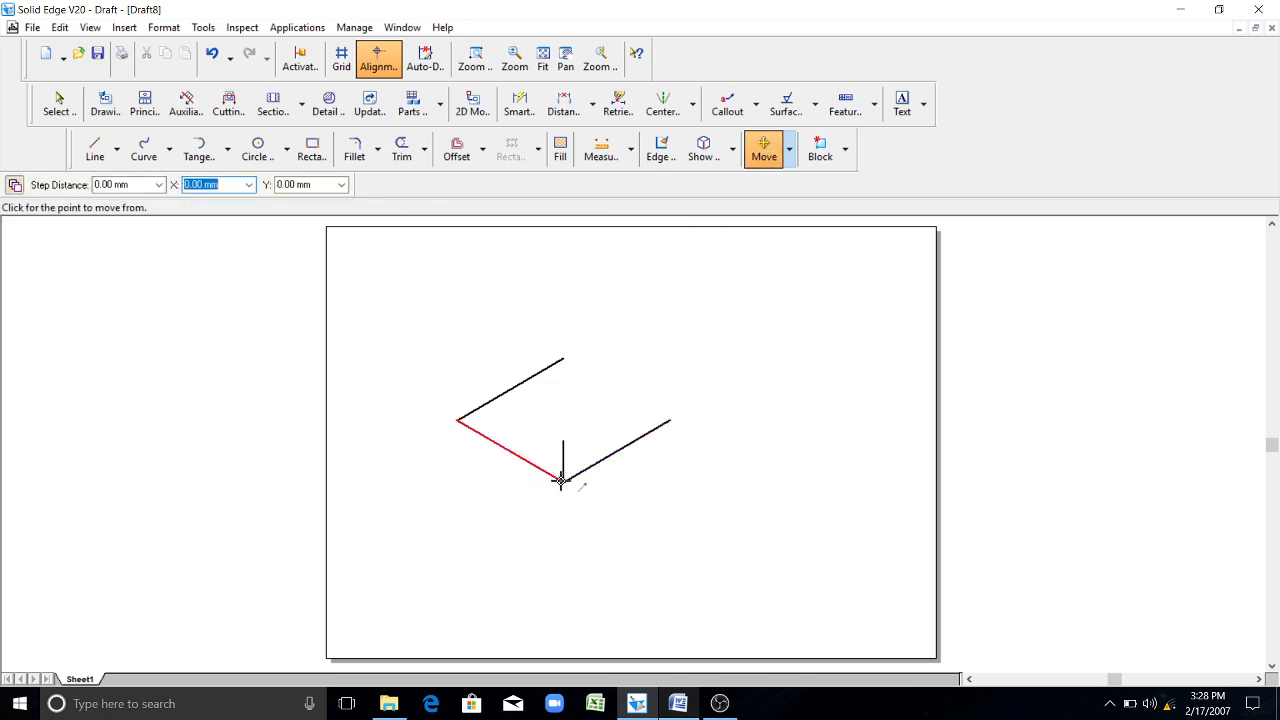
pyautogui.click(564, 482)
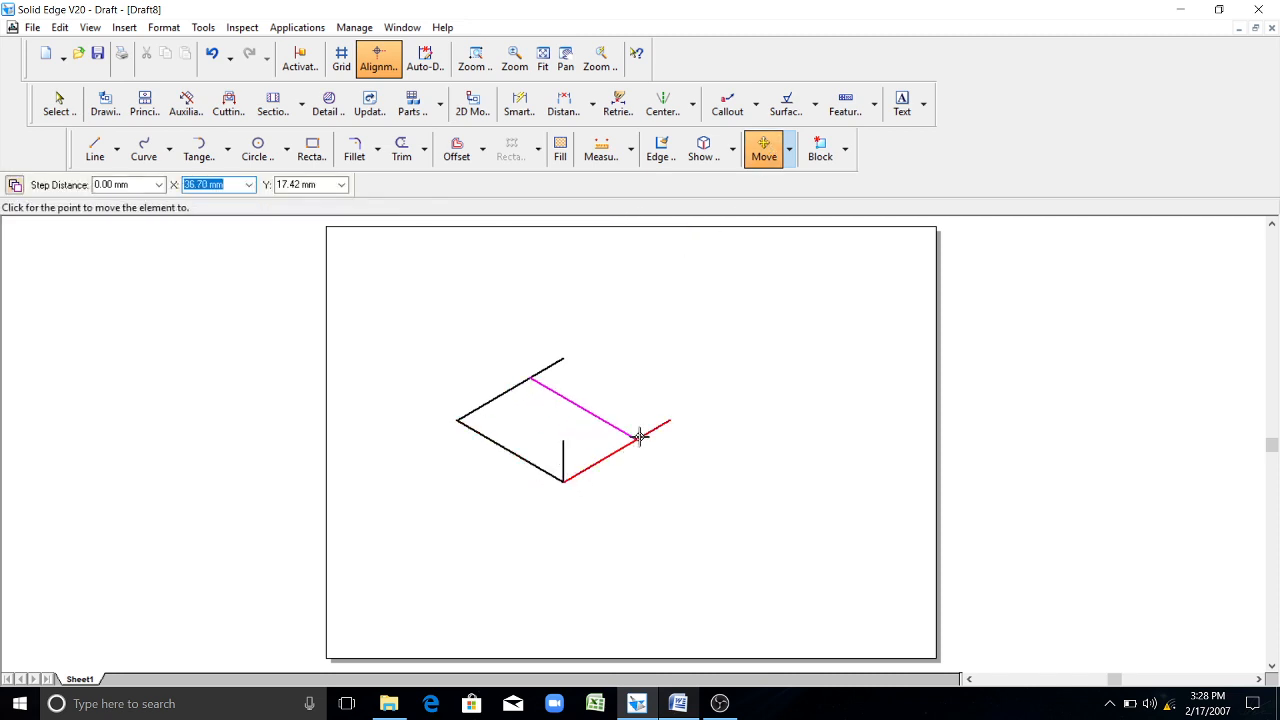
pyautogui.click(668, 420)
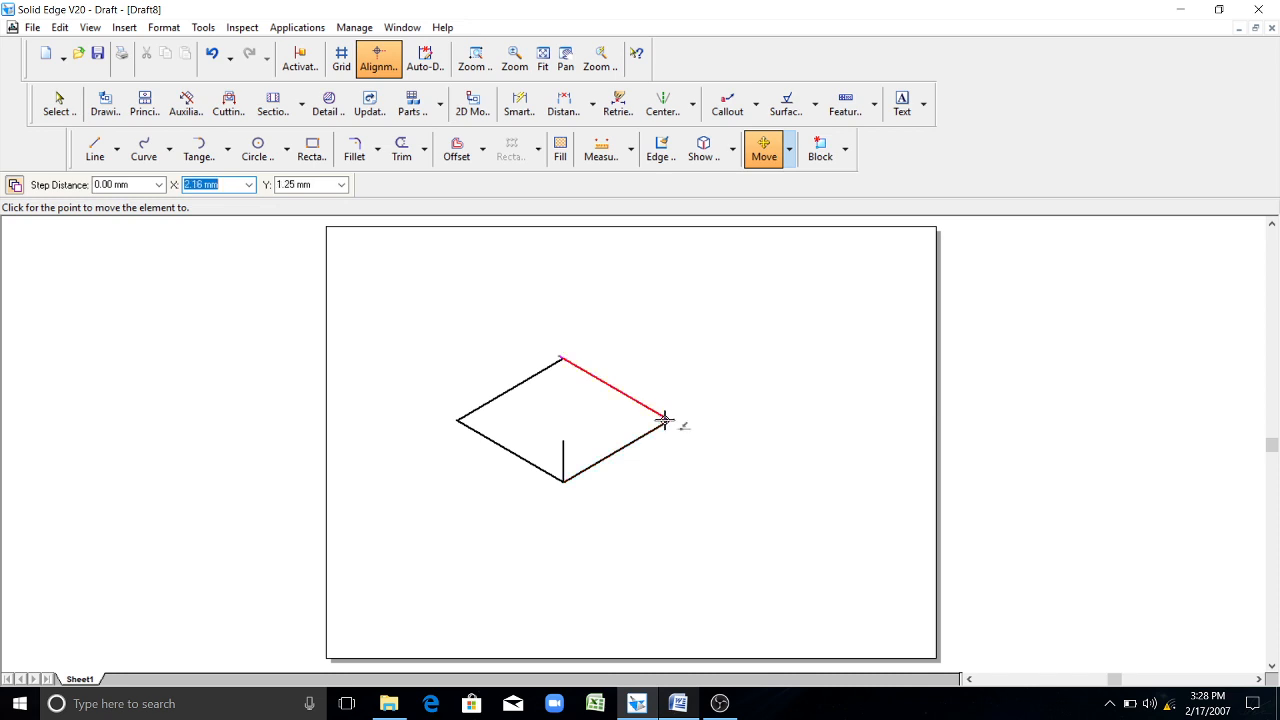
pyautogui.press('Escape')
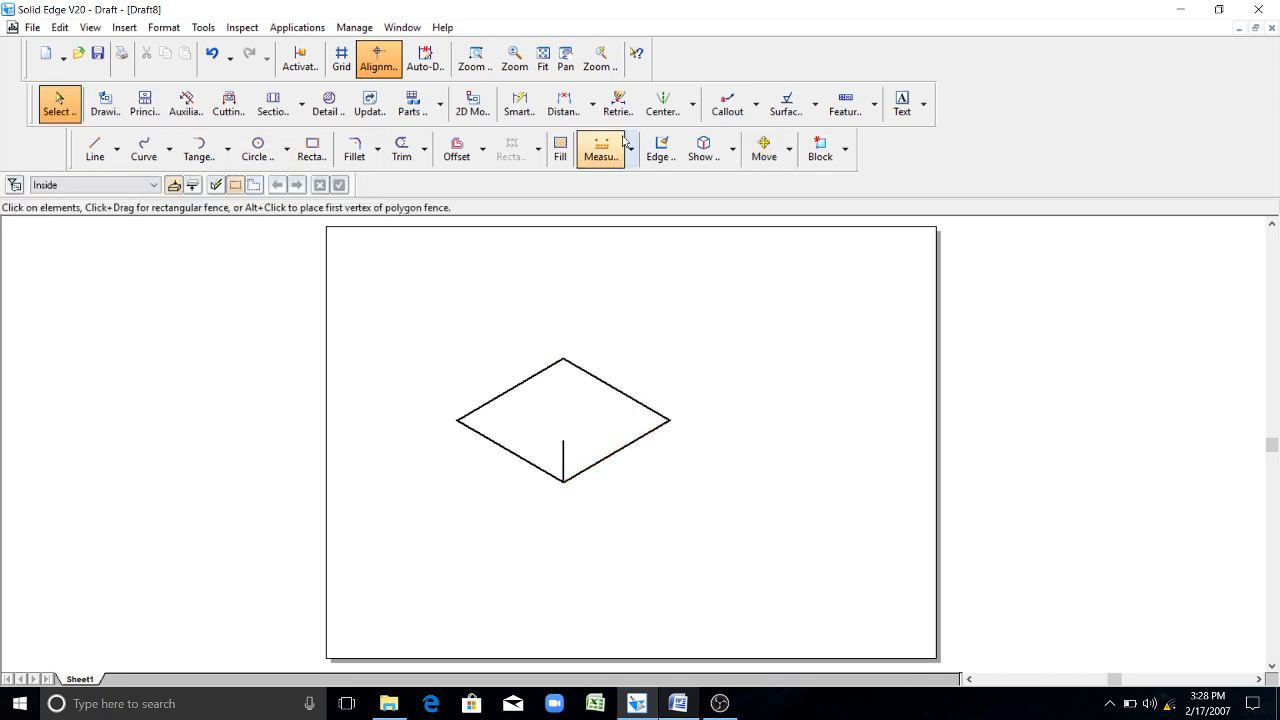
# - Copy the 20 mm vertical line from the lower corner to the right, upper and left corners of the base
pyautogui.click(763, 148)
pyautogui.click(564, 462)
pyautogui.click(562, 480)
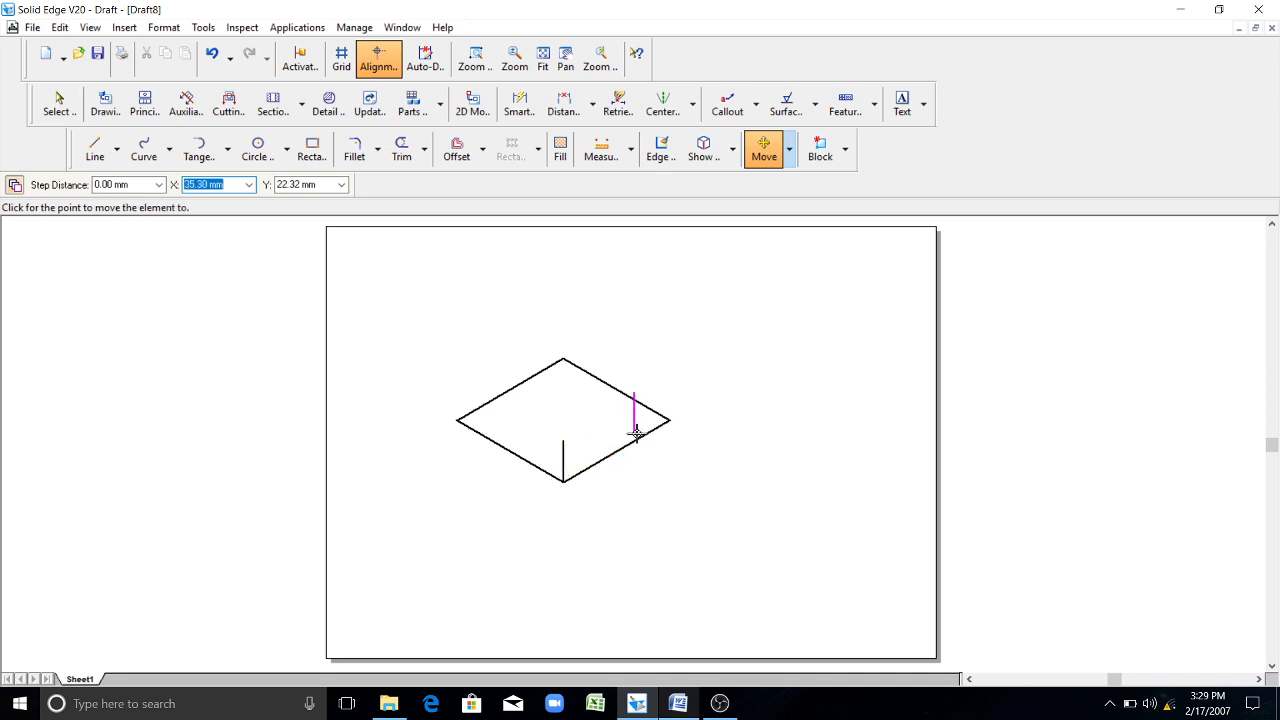
pyautogui.click(669, 422)
pyautogui.click(564, 360)
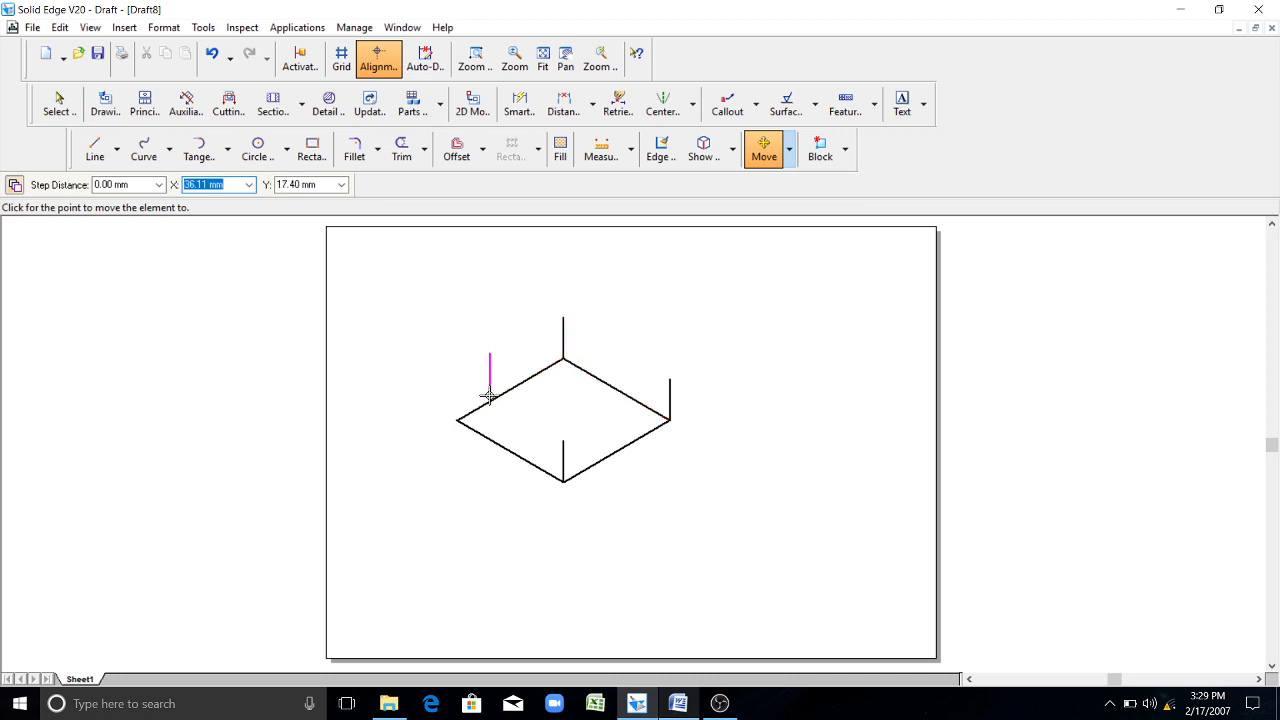
pyautogui.click(457, 420)
pyautogui.press('Escape')
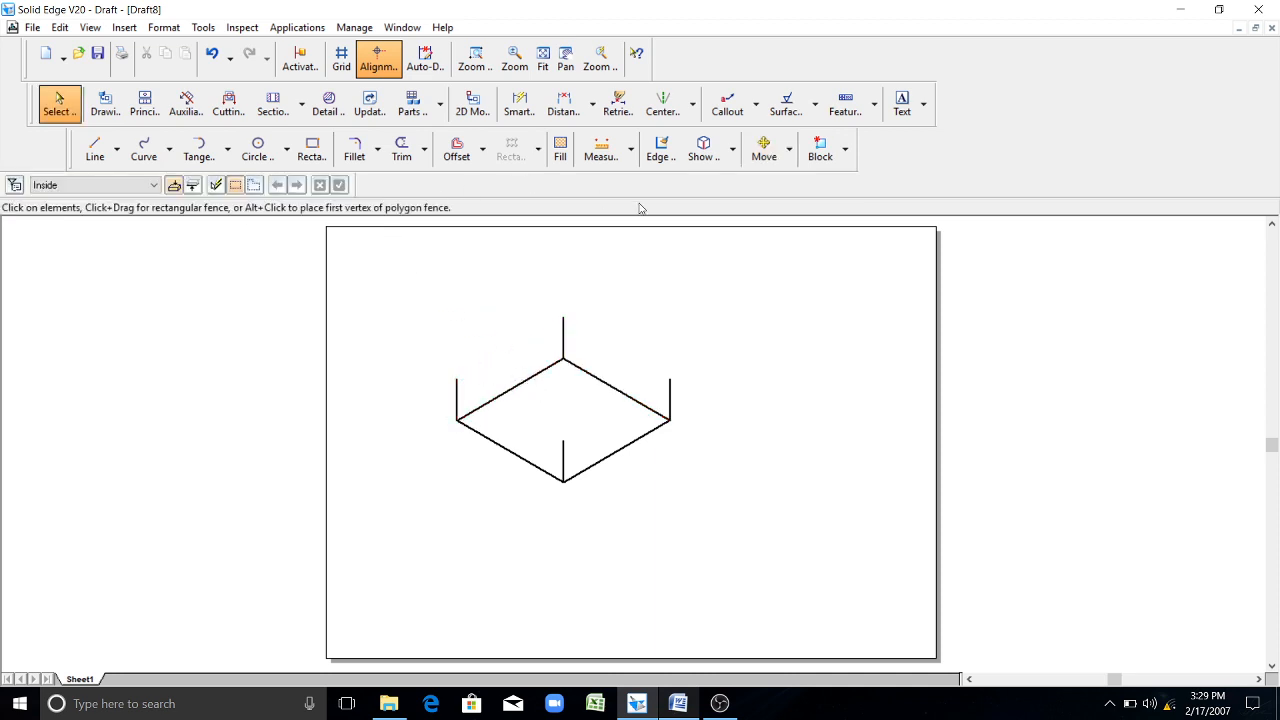
# - Copy all four base edges from the lower corner to the top of its vertical line to form the slab's top face
pyautogui.click(764, 150)
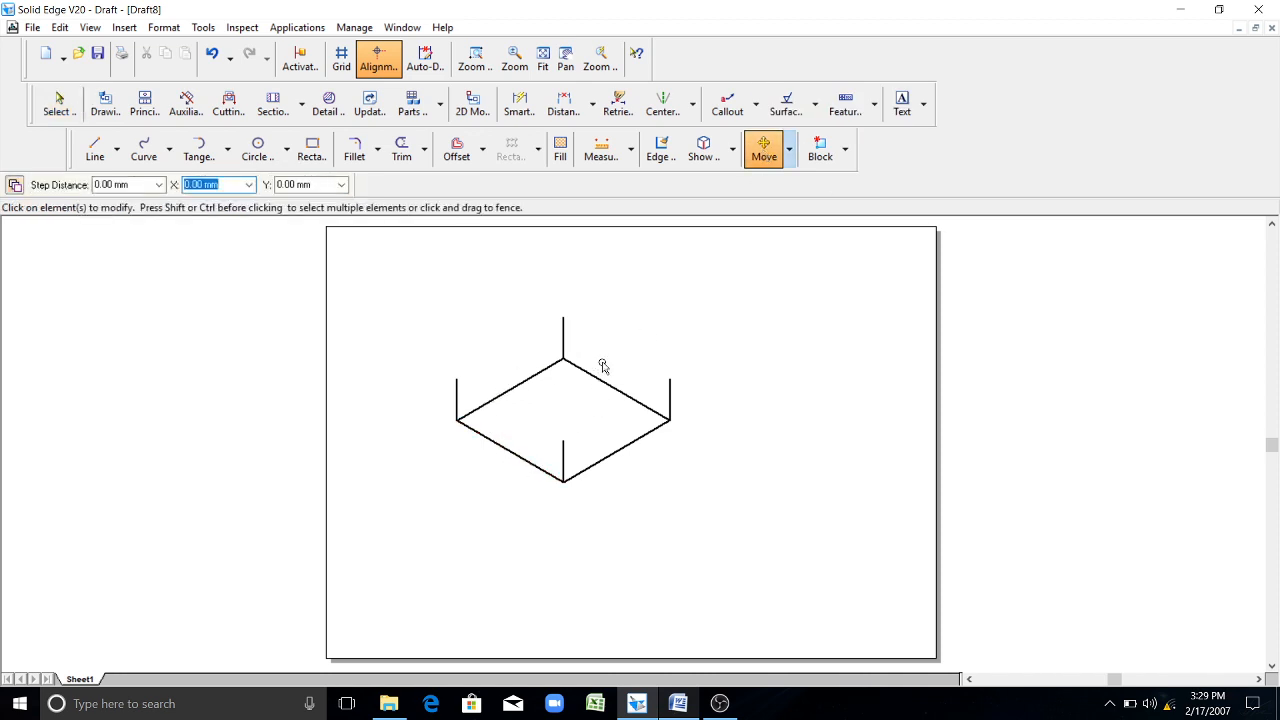
pyautogui.click(511, 455)
pyautogui.keyDown('shift'); pyautogui.click(600, 460); pyautogui.keyUp('shift')
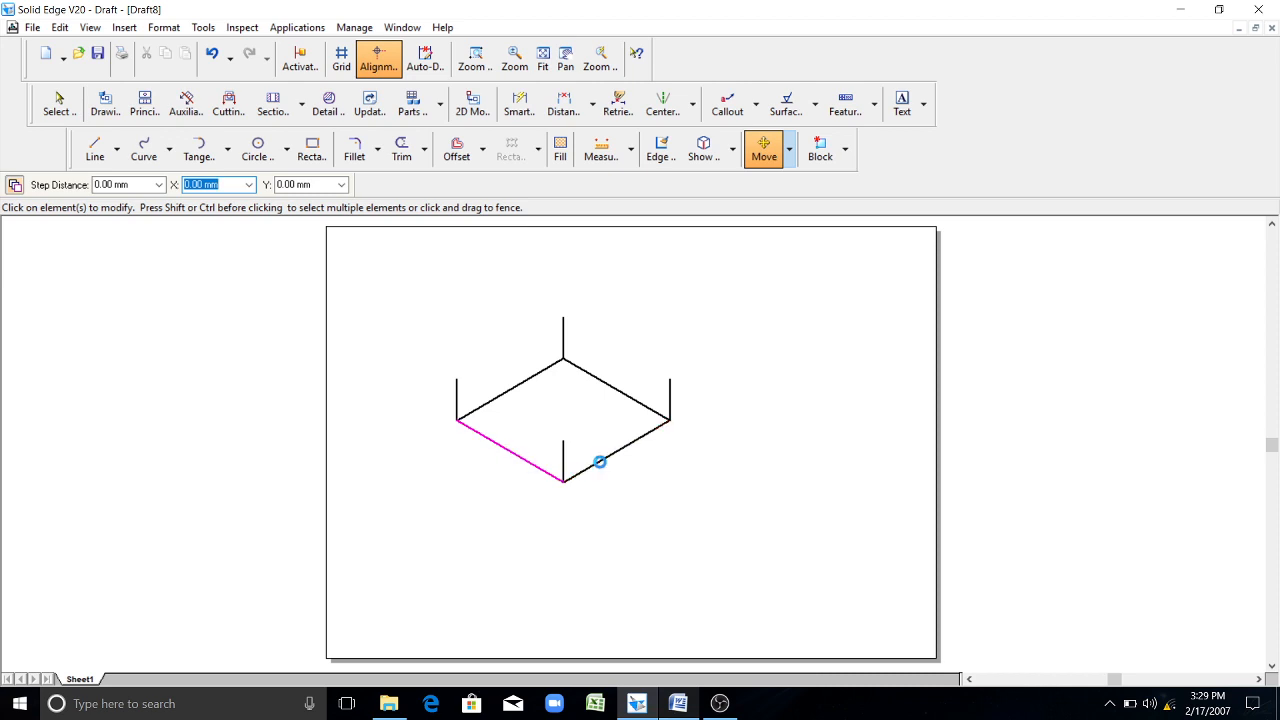
pyautogui.keyDown('shift'); pyautogui.click(612, 390); pyautogui.keyUp('shift')
pyautogui.keyDown('shift'); pyautogui.click(524, 389); pyautogui.keyUp('shift')
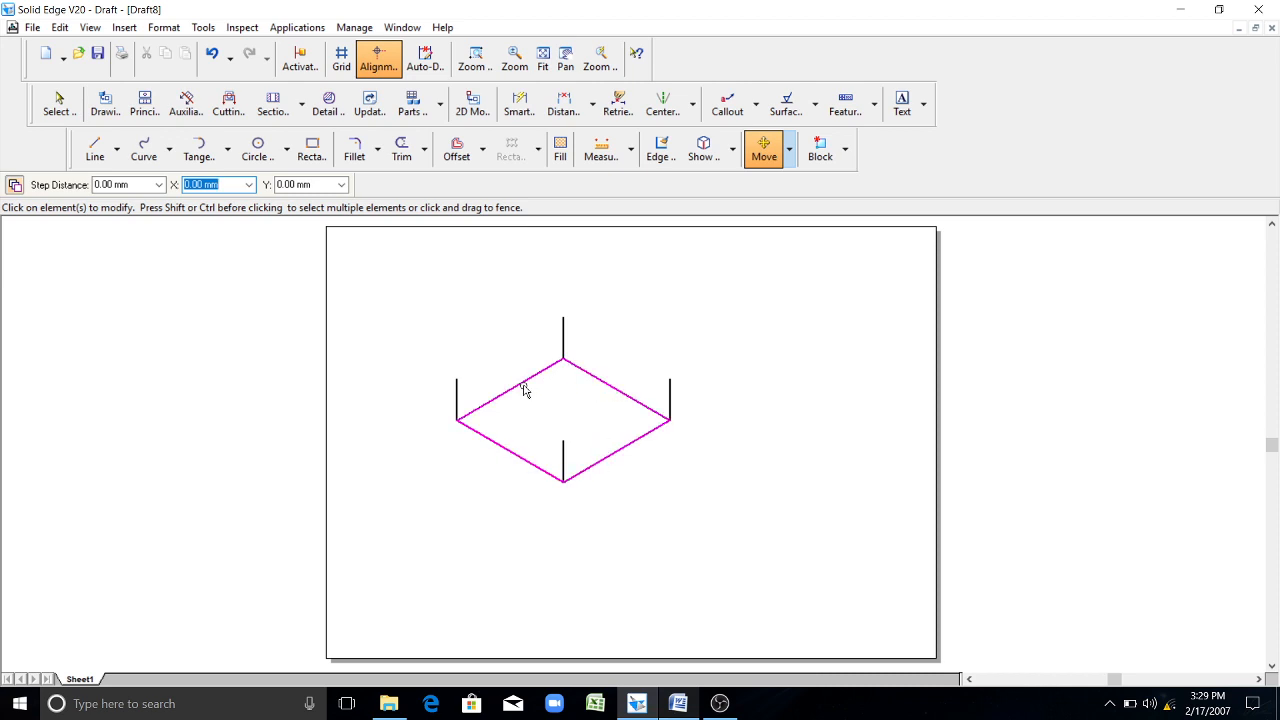
pyautogui.rightClick(524, 389)
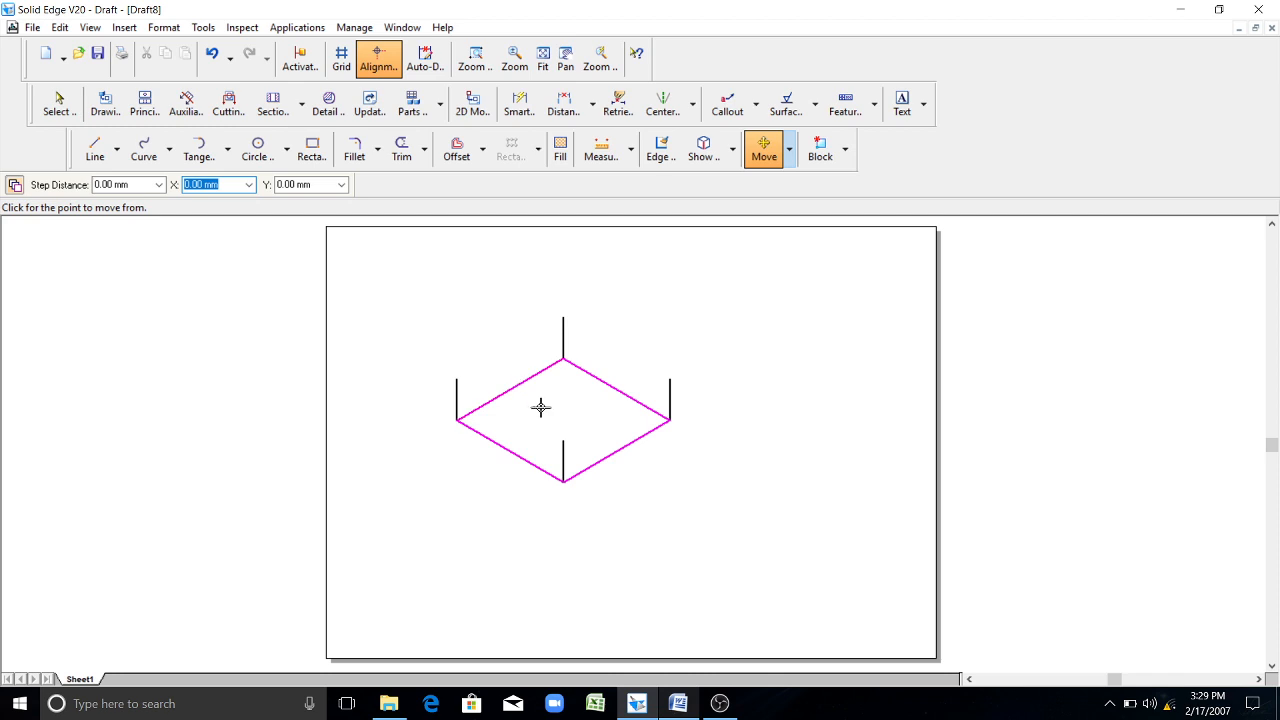
pyautogui.click(562, 482)
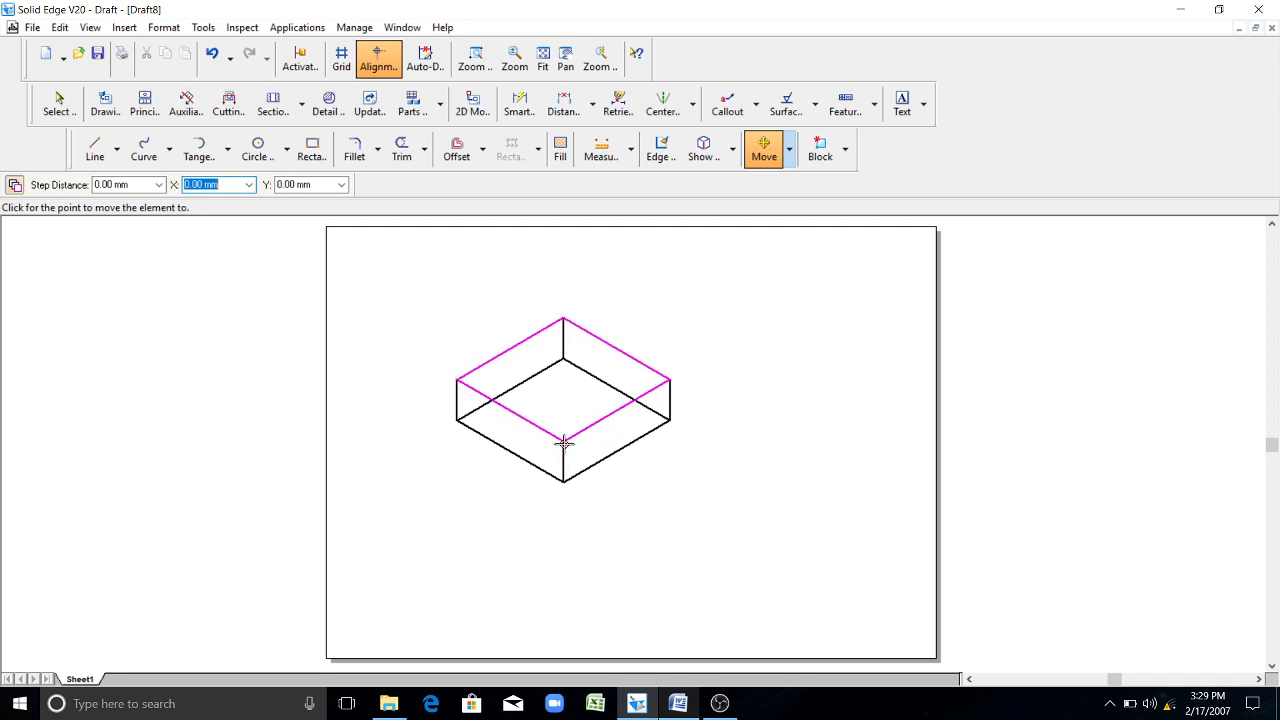
pyautogui.click(563, 441)
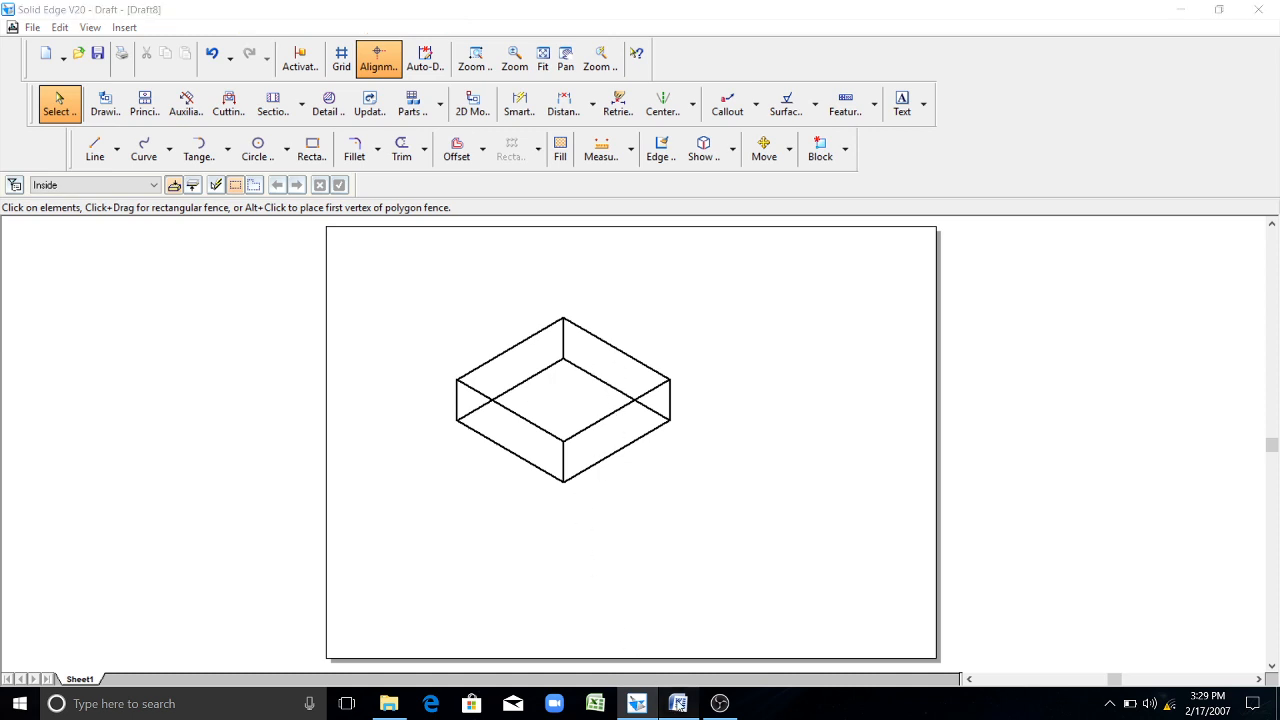
# - Check figure 1 in the Word exercise sheet, then draw a 10 mm line at about 30 degrees from the top face's left corner
pyautogui.click(678, 703)
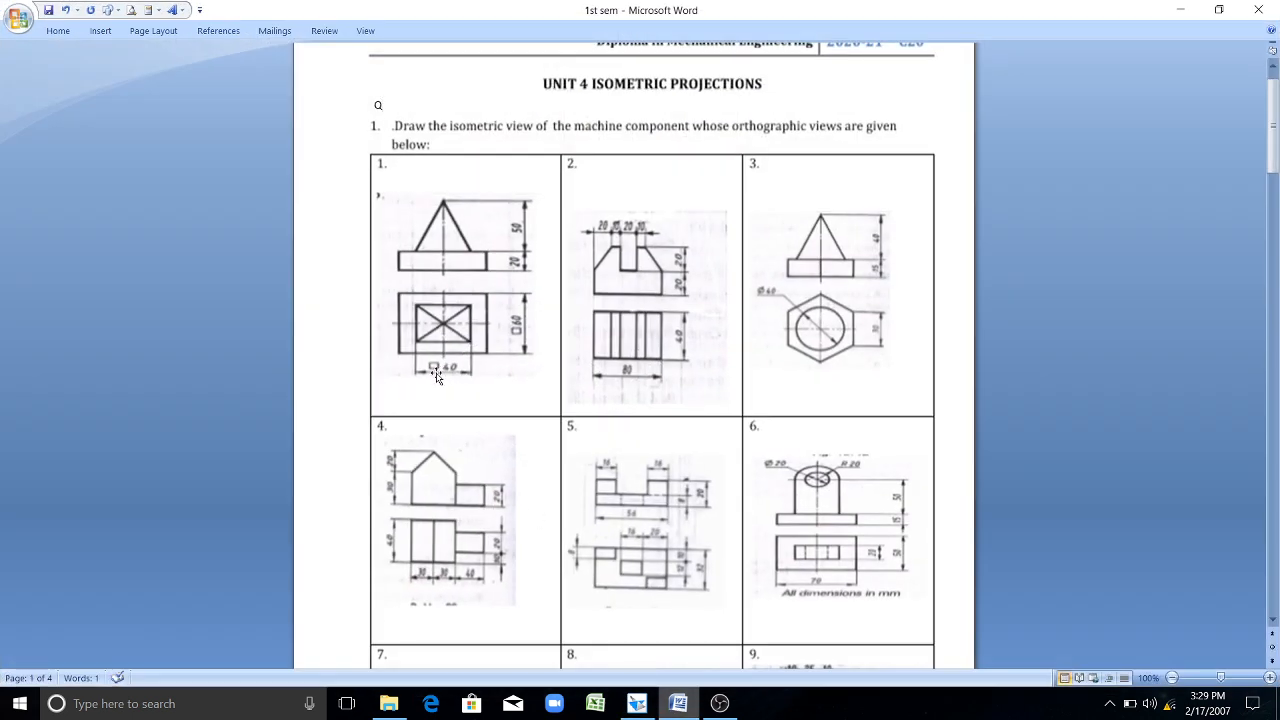
pyautogui.click(678, 703)
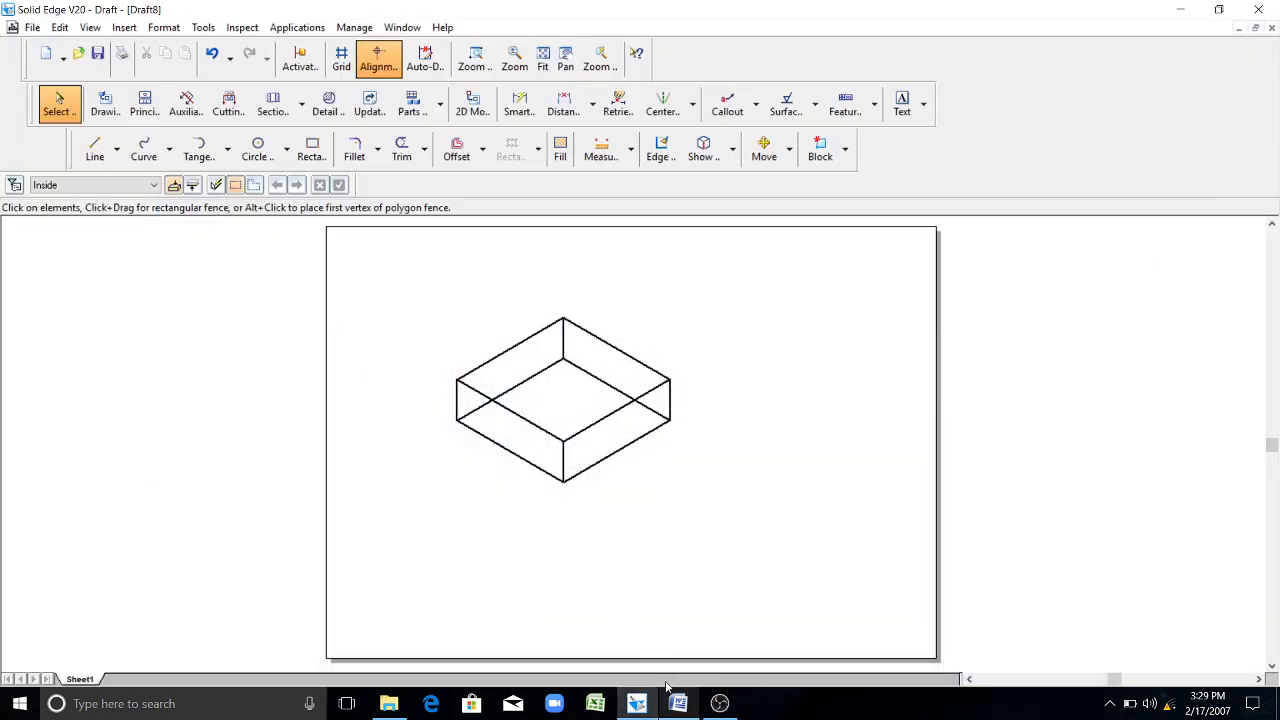
pyautogui.click(678, 703)
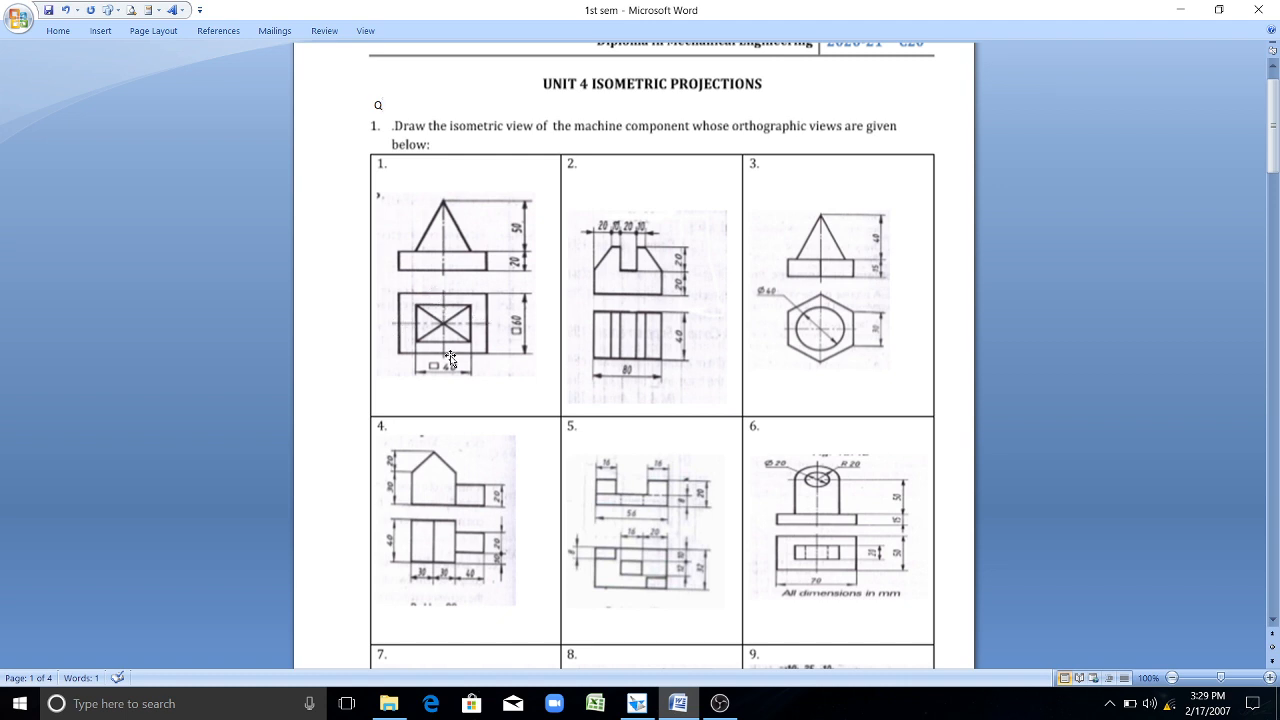
pyautogui.click(634, 704)
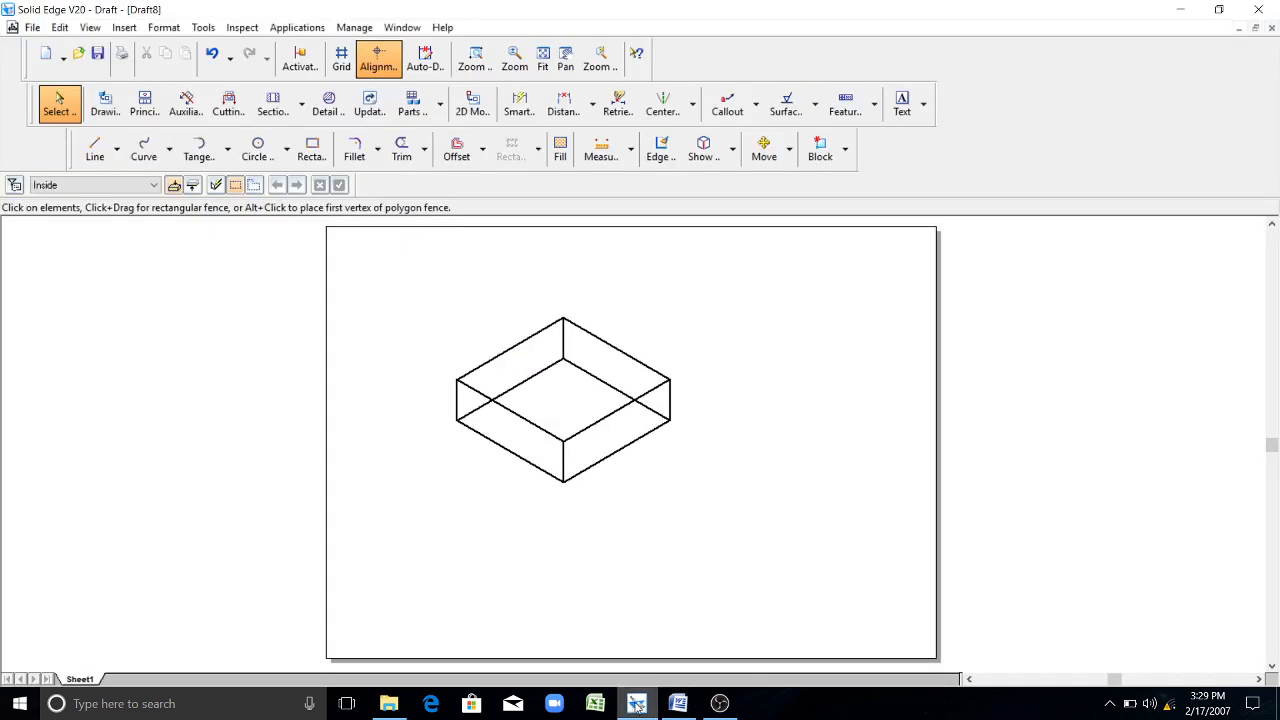
pyautogui.click(94, 148)
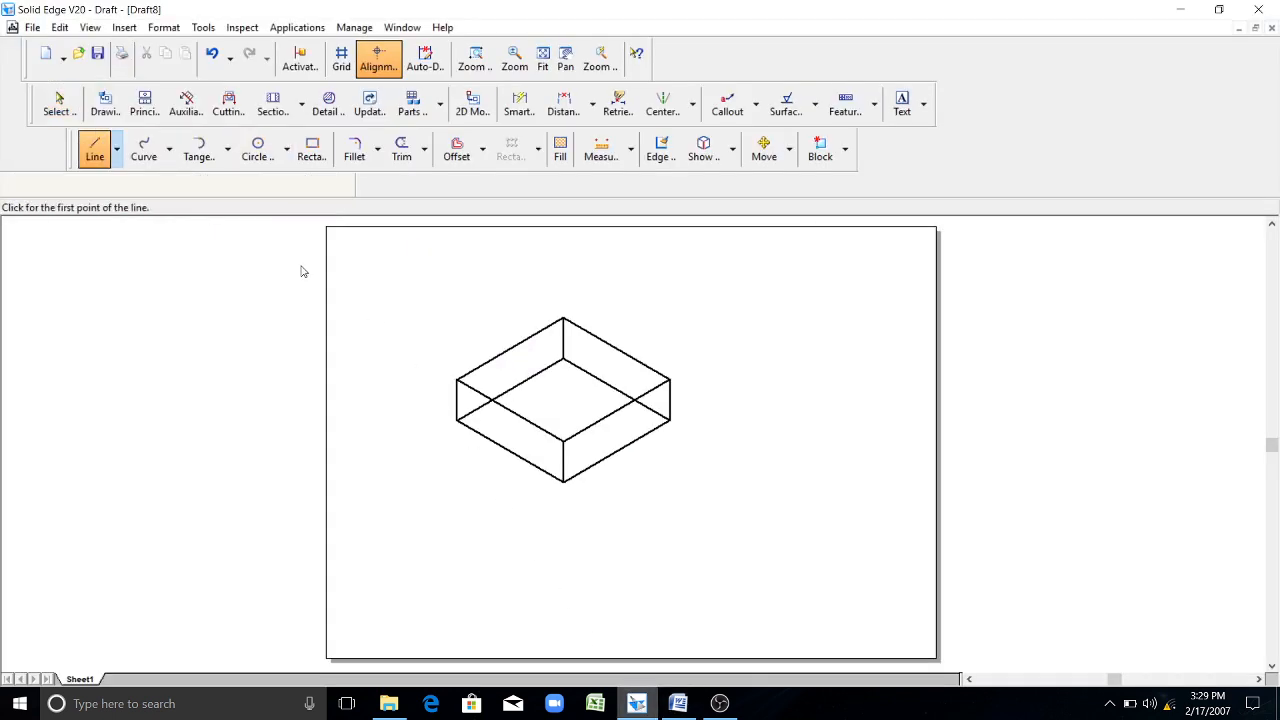
pyautogui.click(458, 379)
pyautogui.write('10')
pyautogui.press('Tab')
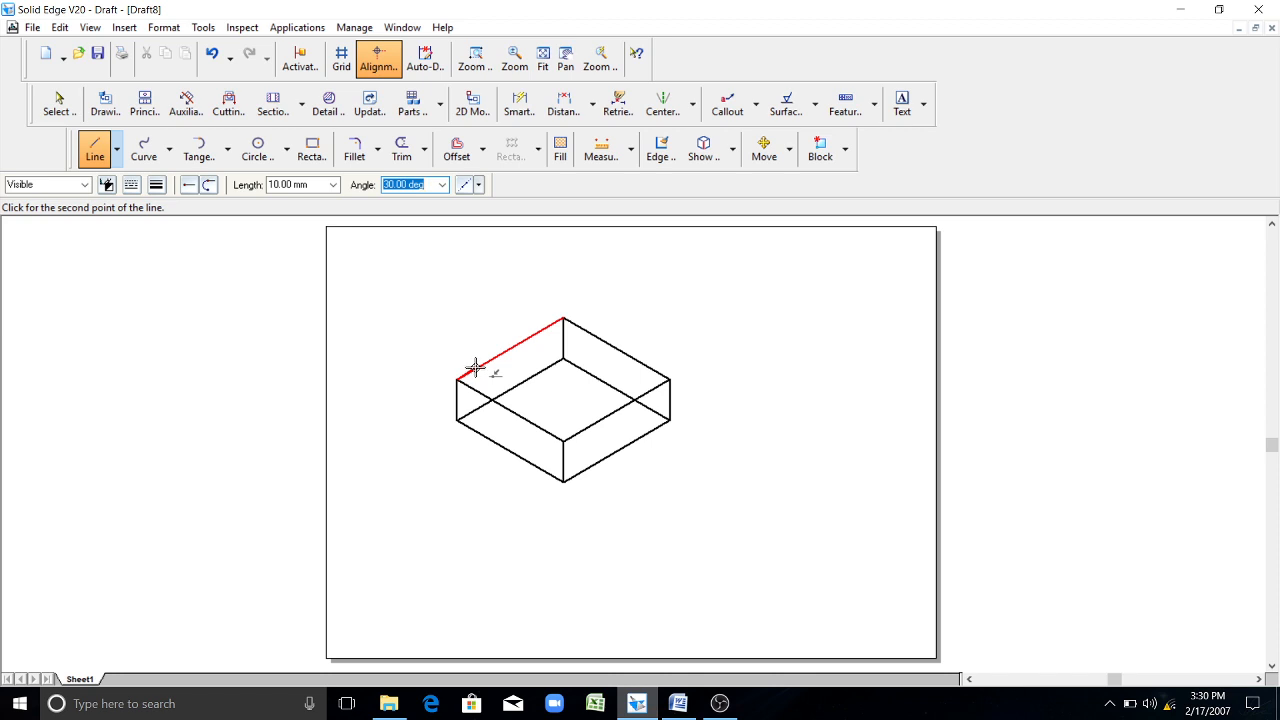
pyautogui.click(475, 367)
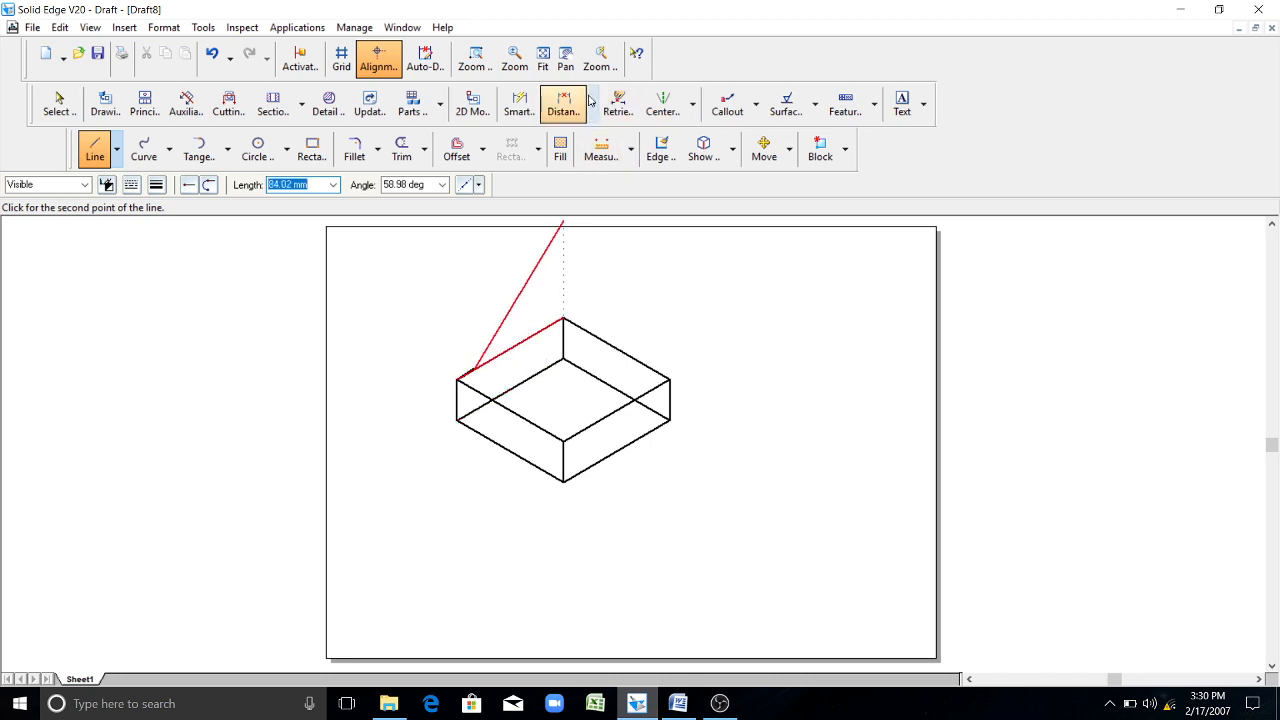
# - Draw a 60 mm line at -30 degrees from the end of the 10 mm line across the top face to its opposite edge
pyautogui.click(519, 61)
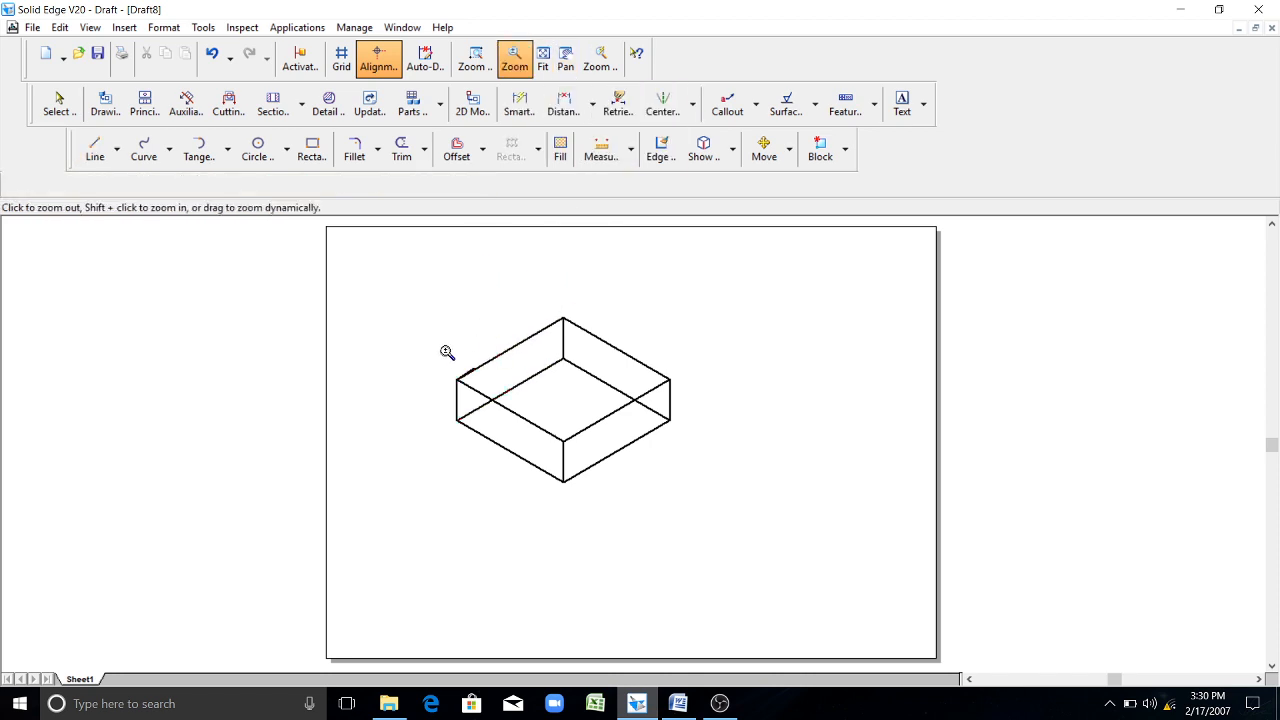
pyautogui.moveTo(463, 386); pyautogui.dragTo(428, 383)
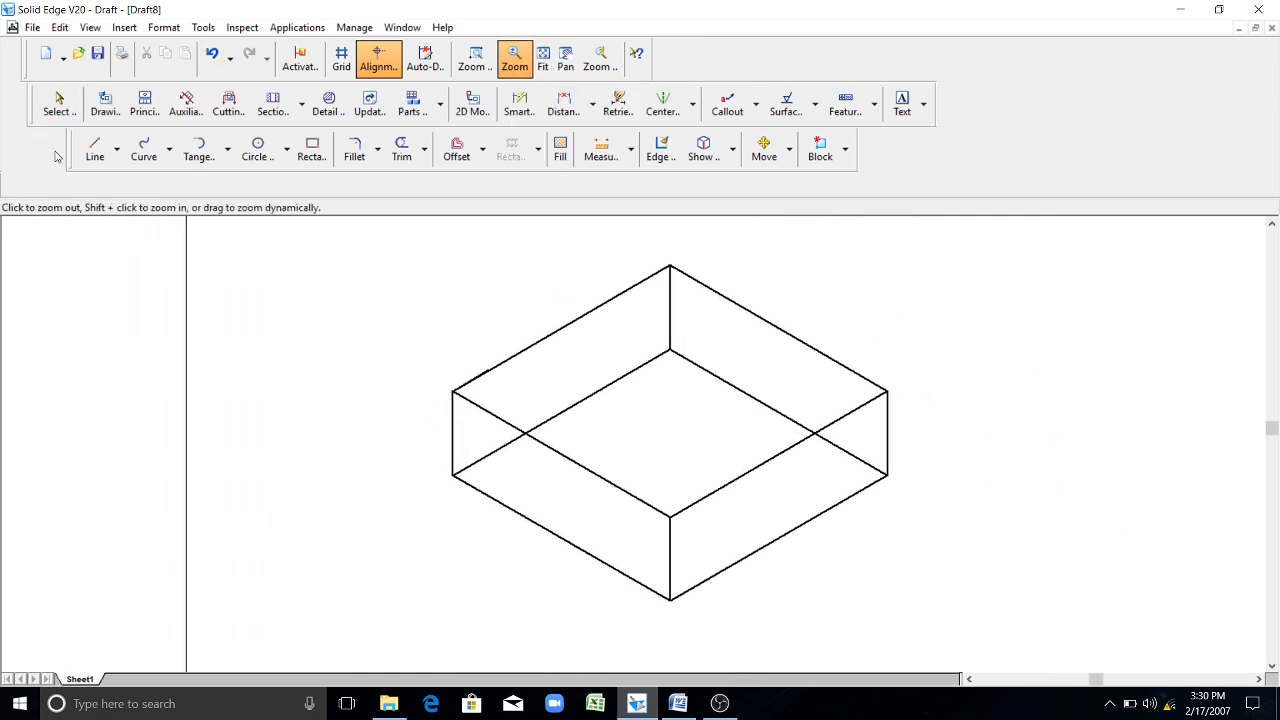
pyautogui.click(95, 148)
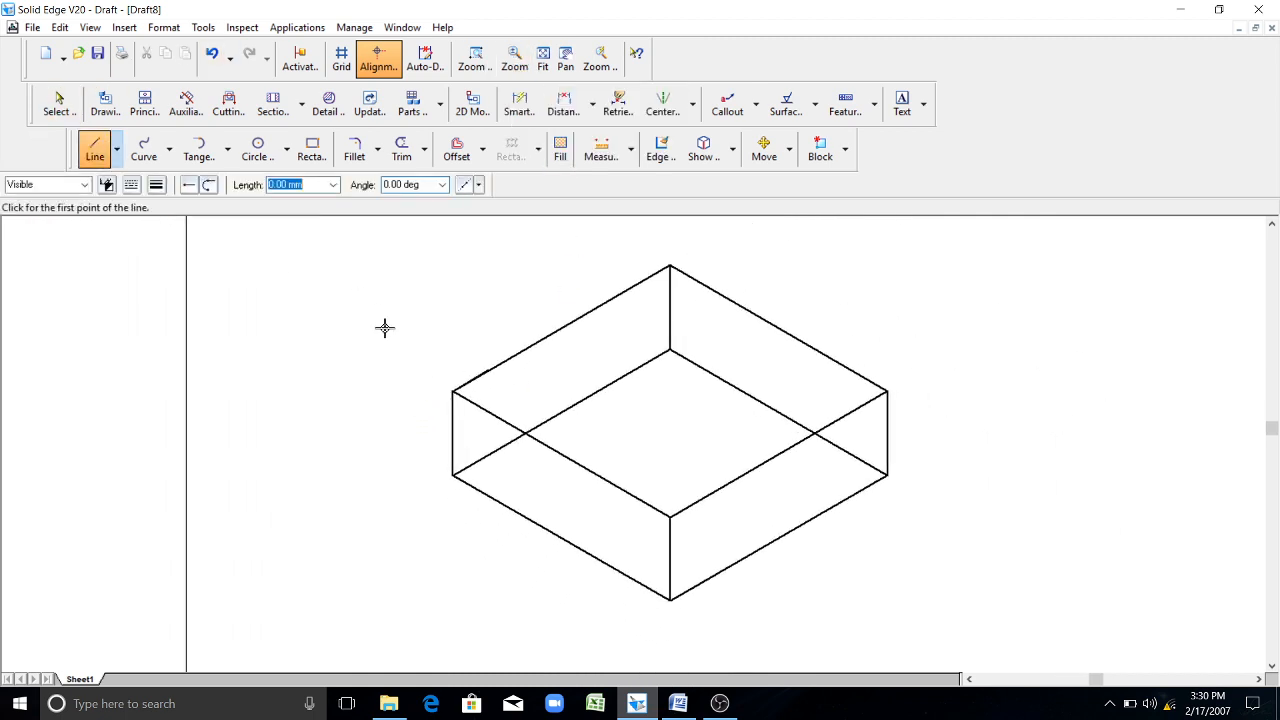
pyautogui.click(489, 372)
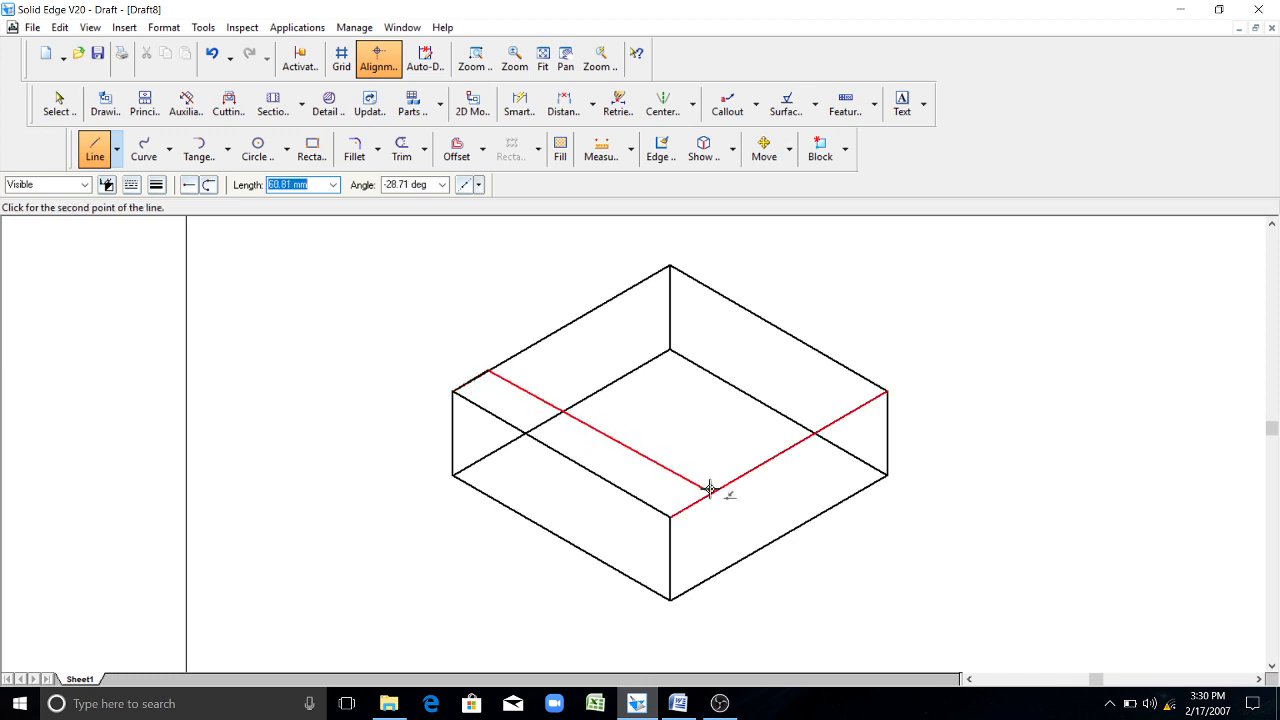
pyautogui.write('60')
pyautogui.press('Tab')
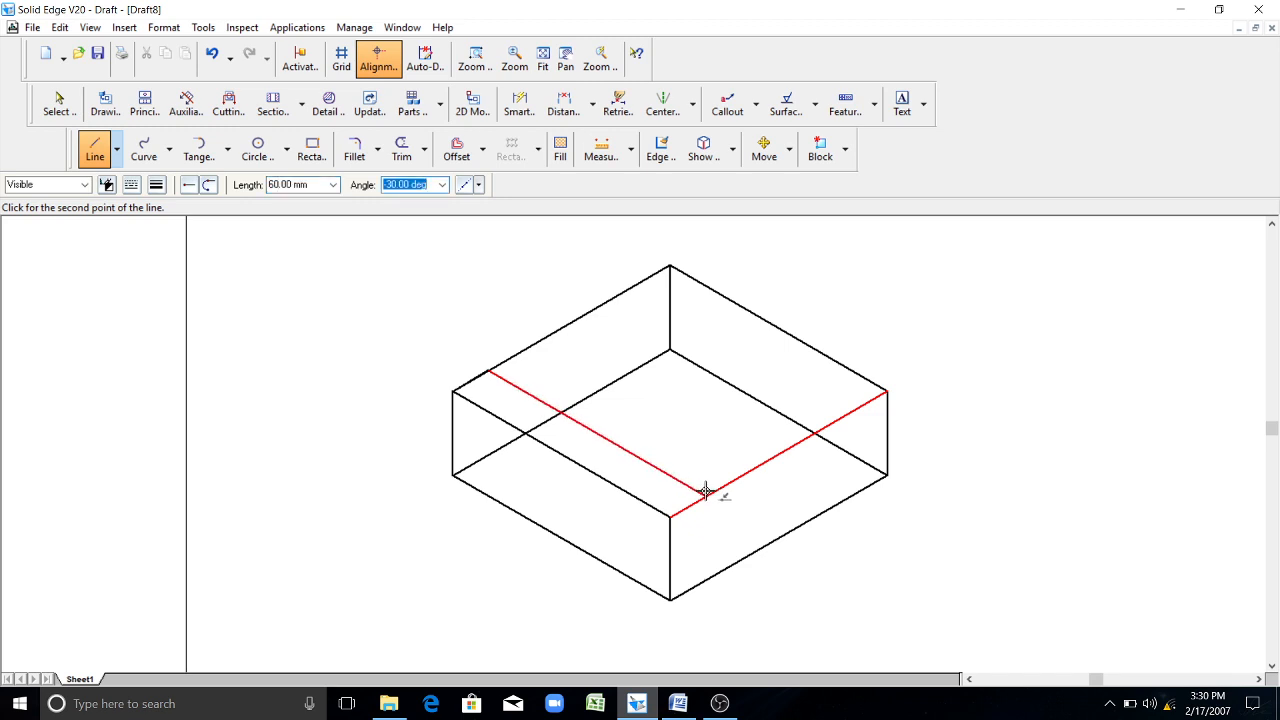
pyautogui.click(705, 495)
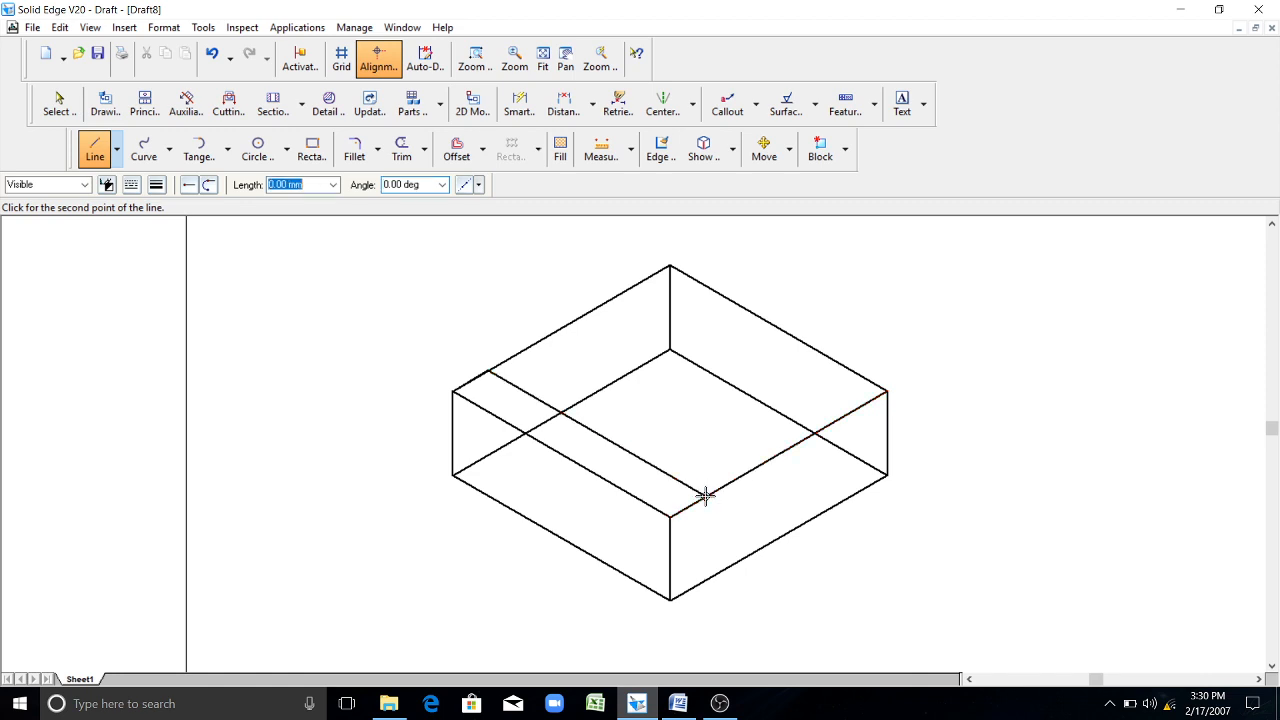
pyautogui.press('Escape')
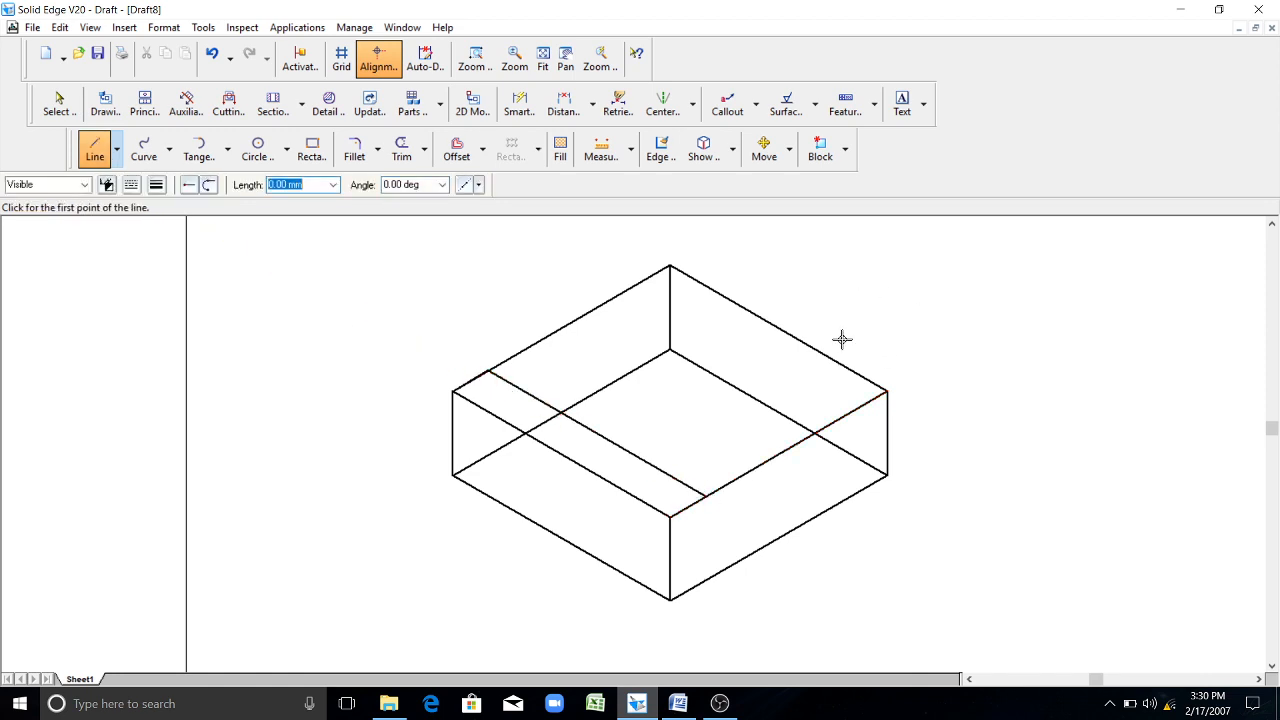
# - From the top face's upper corner, draw a 10 mm line at -150 degrees along the edge, continued by a 60 mm line at -30 degrees
pyautogui.click(671, 266)
pyautogui.write('10')
pyautogui.press('Tab')
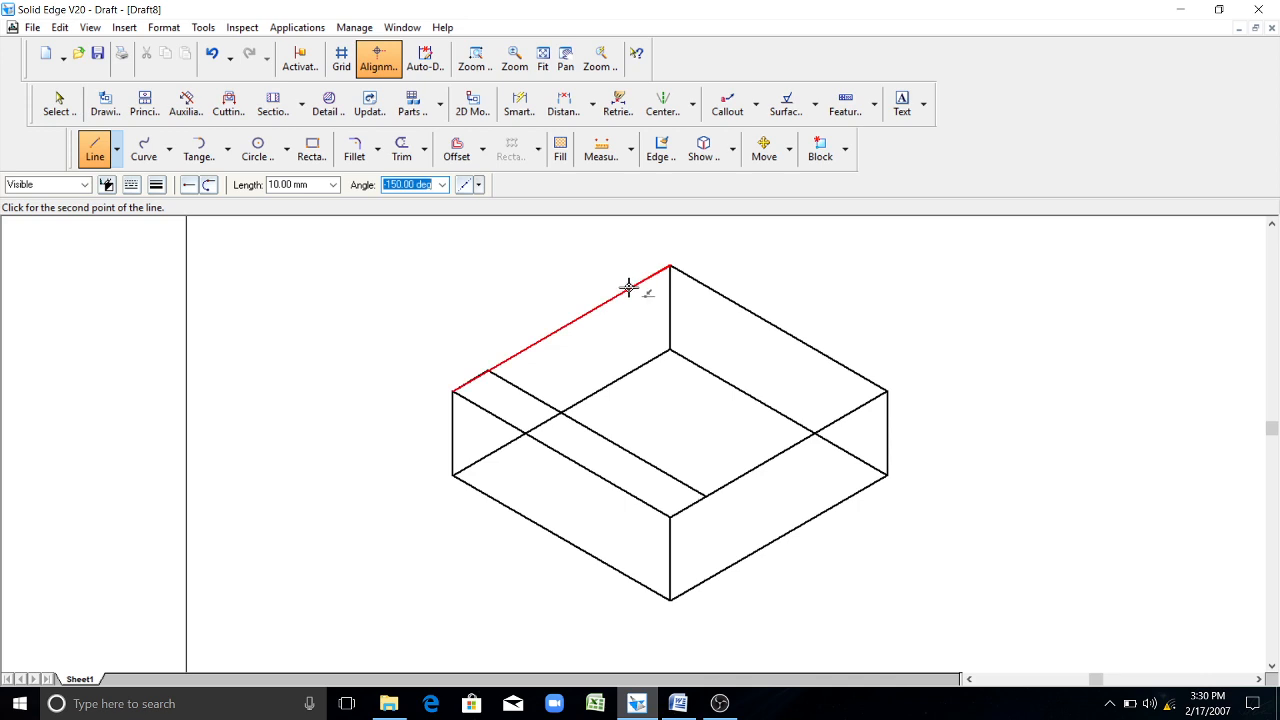
pyautogui.click(633, 287)
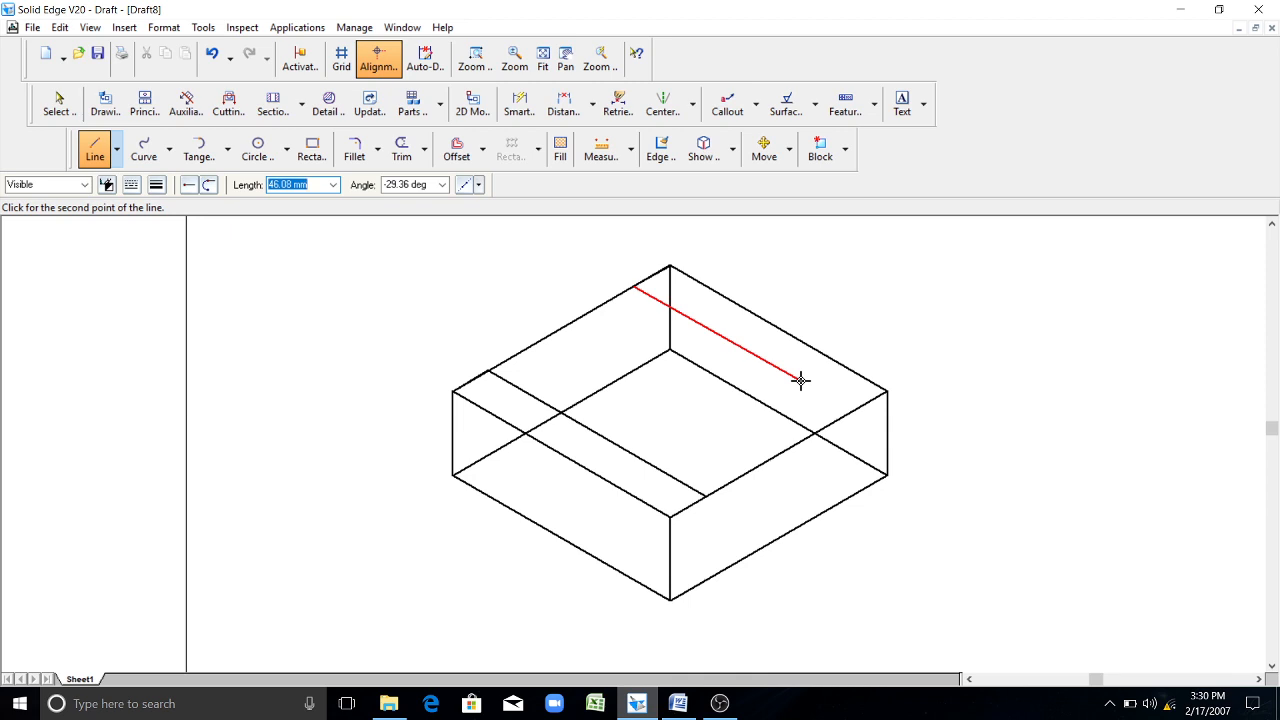
pyautogui.write('60')
pyautogui.press('Tab')
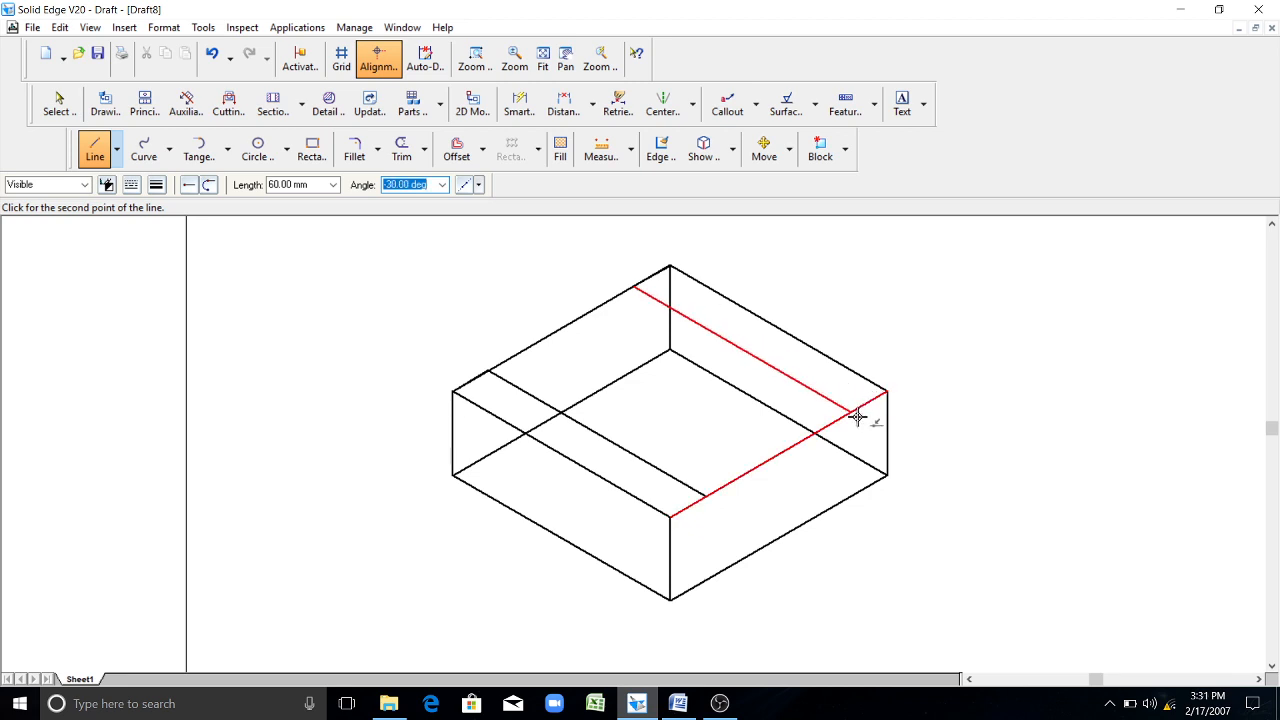
pyautogui.click(856, 414)
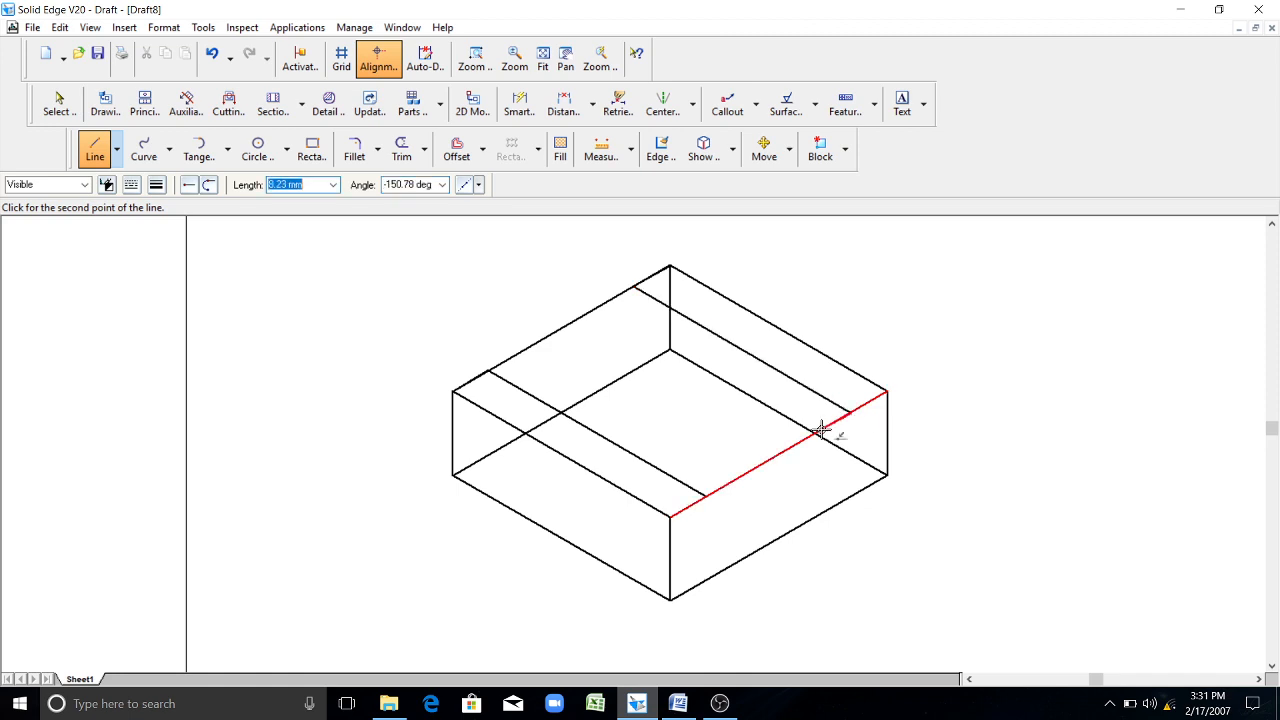
pyautogui.press('Escape')
# - From the top face's left corner, draw a 10 mm line at -30 degrees along the edge, continued by a 60 mm line at 30 degrees
pyautogui.click(95, 150)
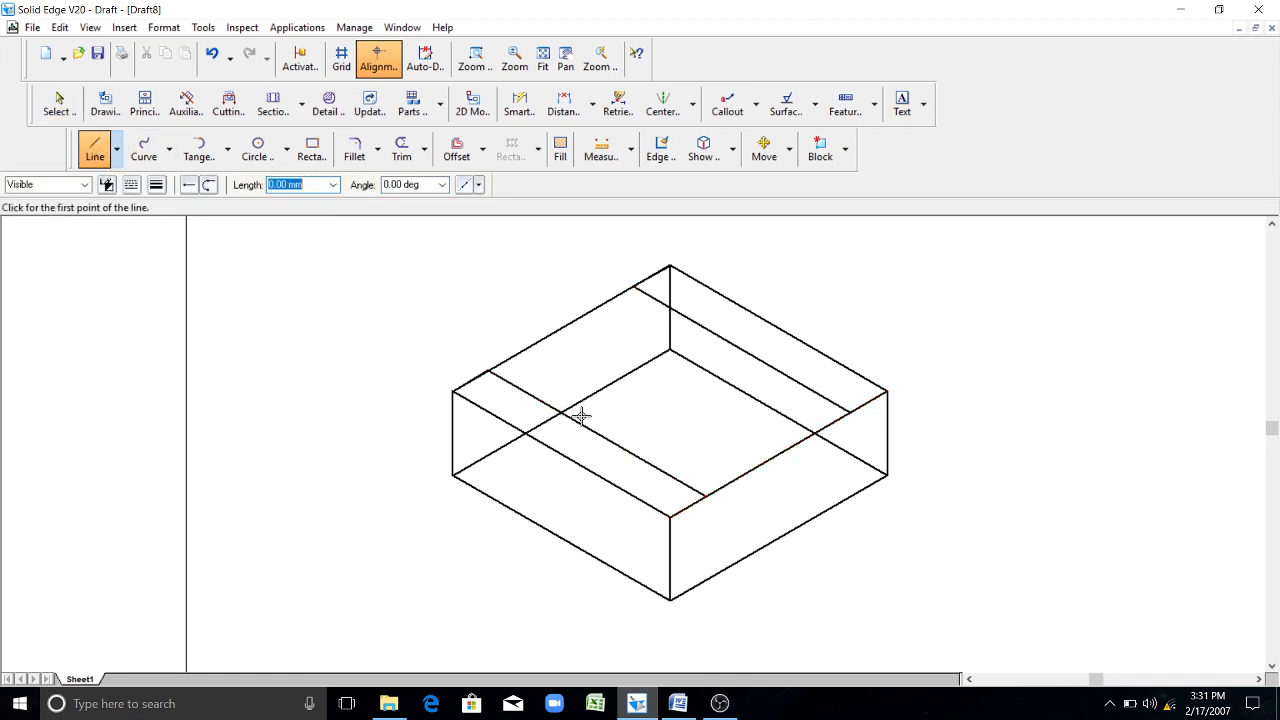
pyautogui.click(453, 390)
pyautogui.write('10')
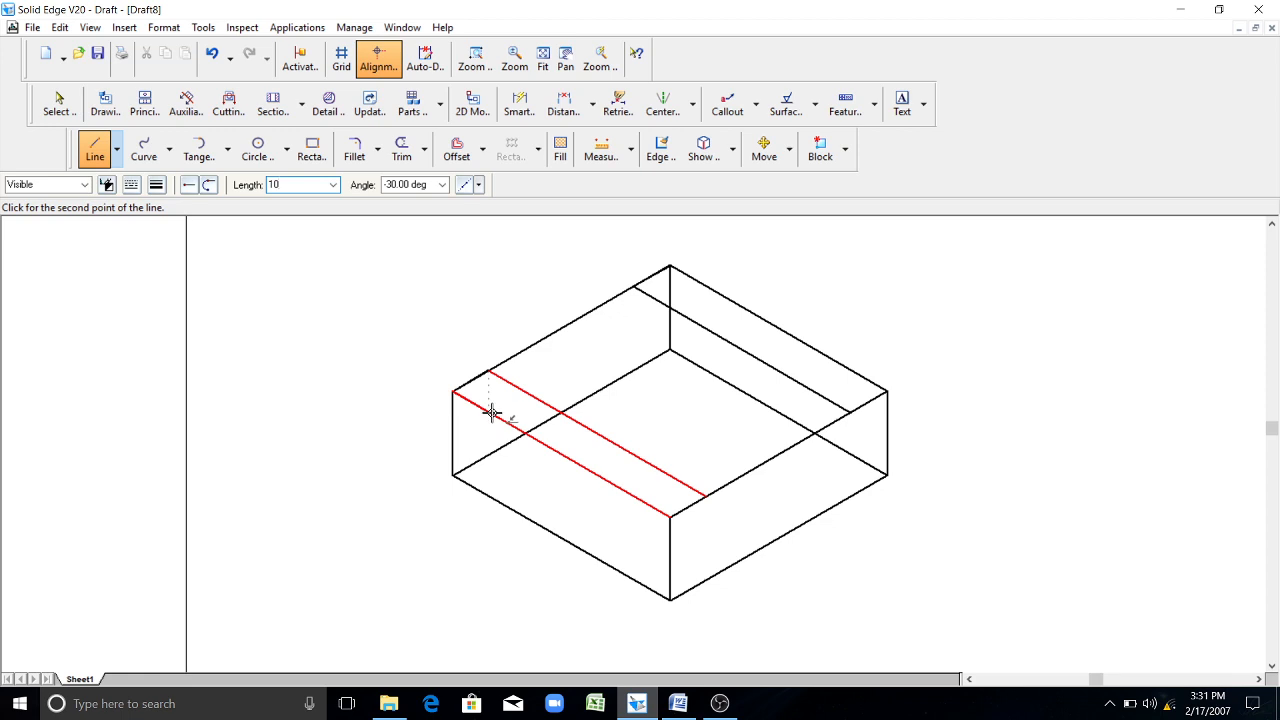
pyautogui.click(490, 412)
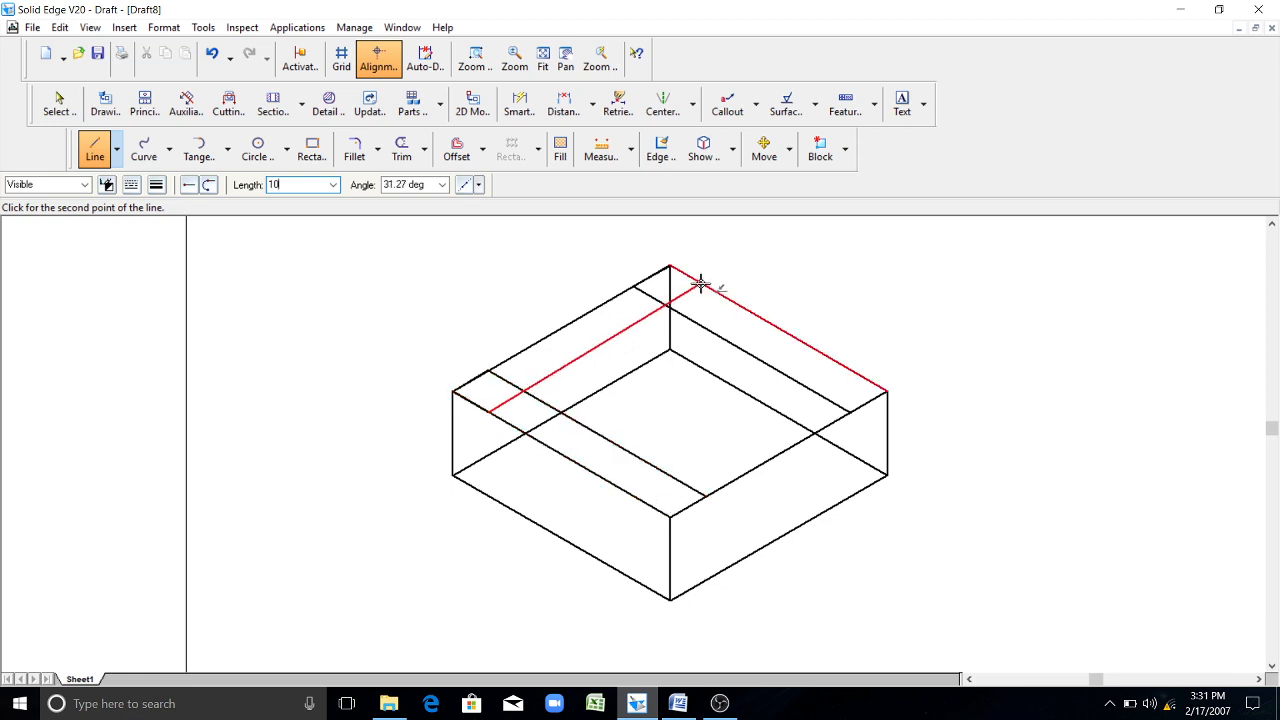
pyautogui.write('1')
pyautogui.press('BackSpace')
pyautogui.write('60')
pyautogui.press('Tab')
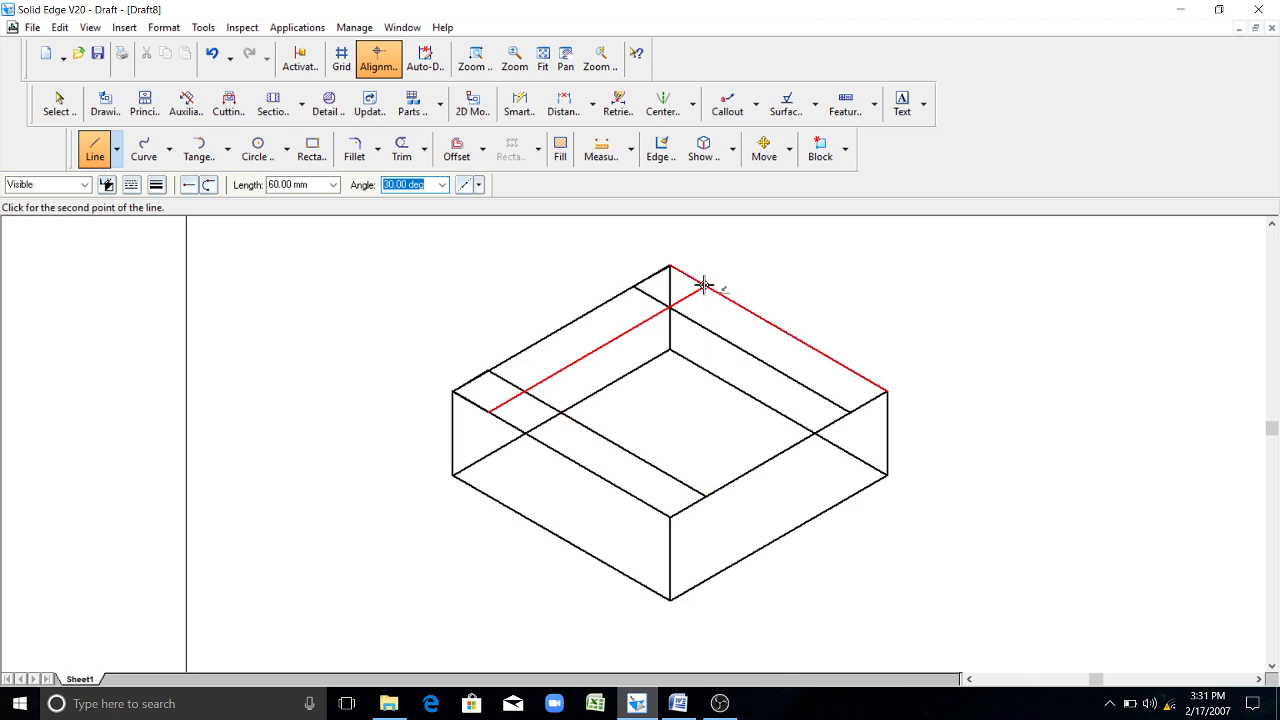
pyautogui.press('Return')
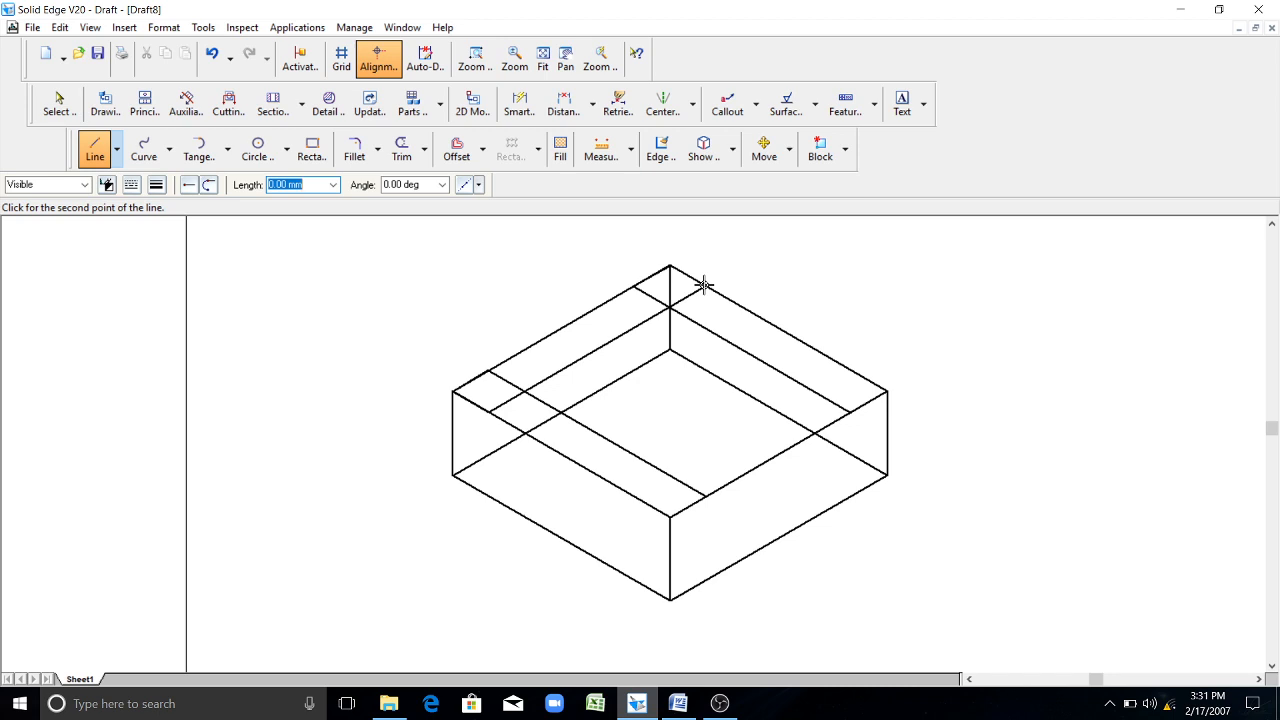
pyautogui.press('Escape')
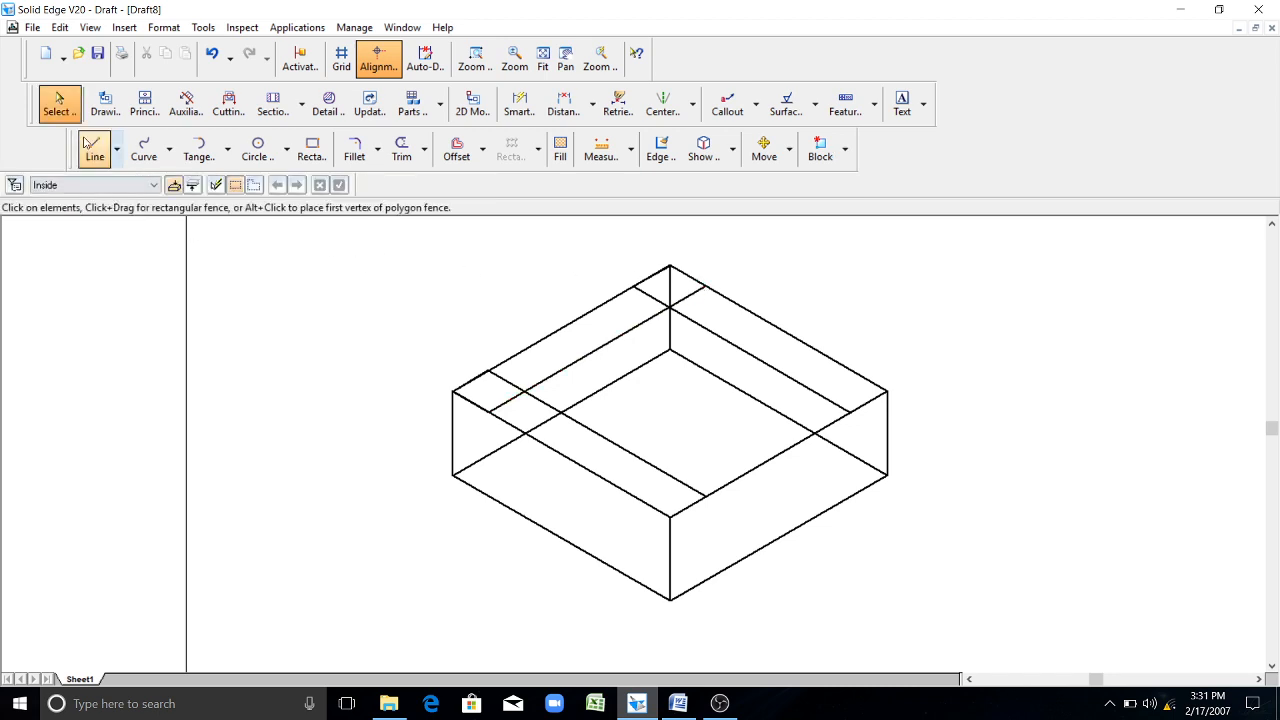
# - From the top face's lower corner, draw a 10 mm line at 150 degrees, continued by a 60 mm line parallel to the lower-right edge
pyautogui.click(107, 158)
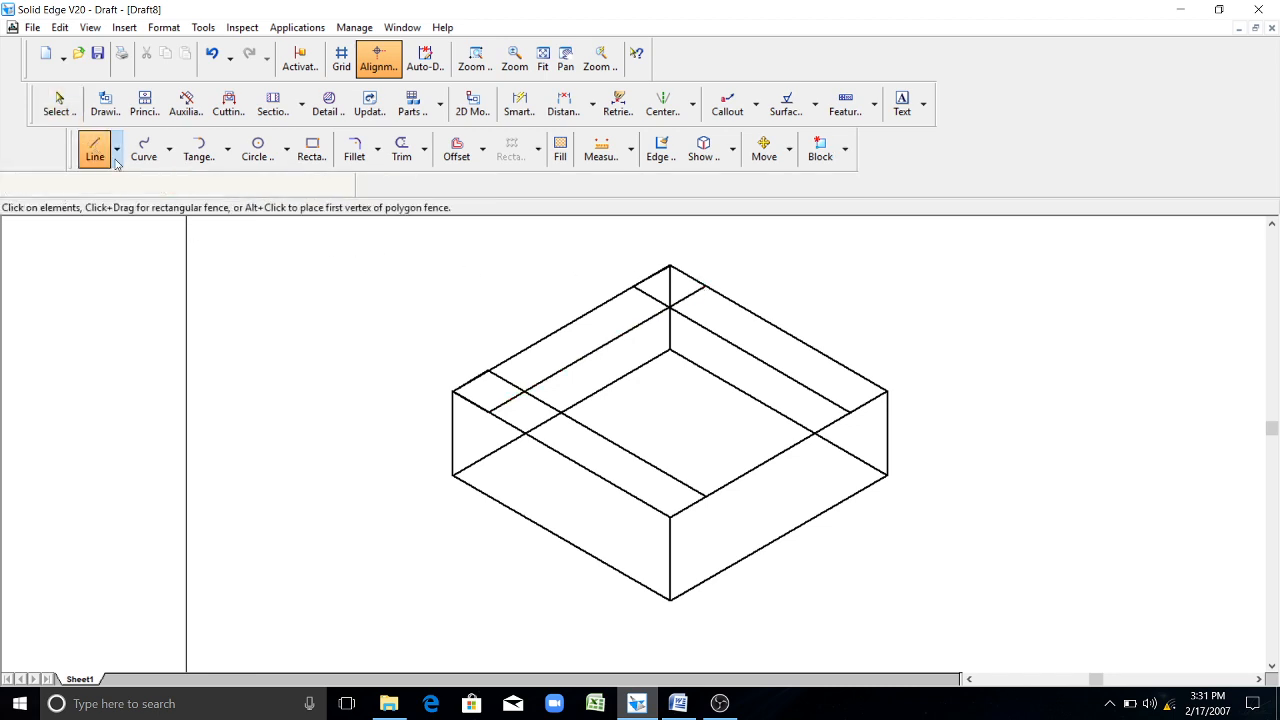
pyautogui.click(670, 515)
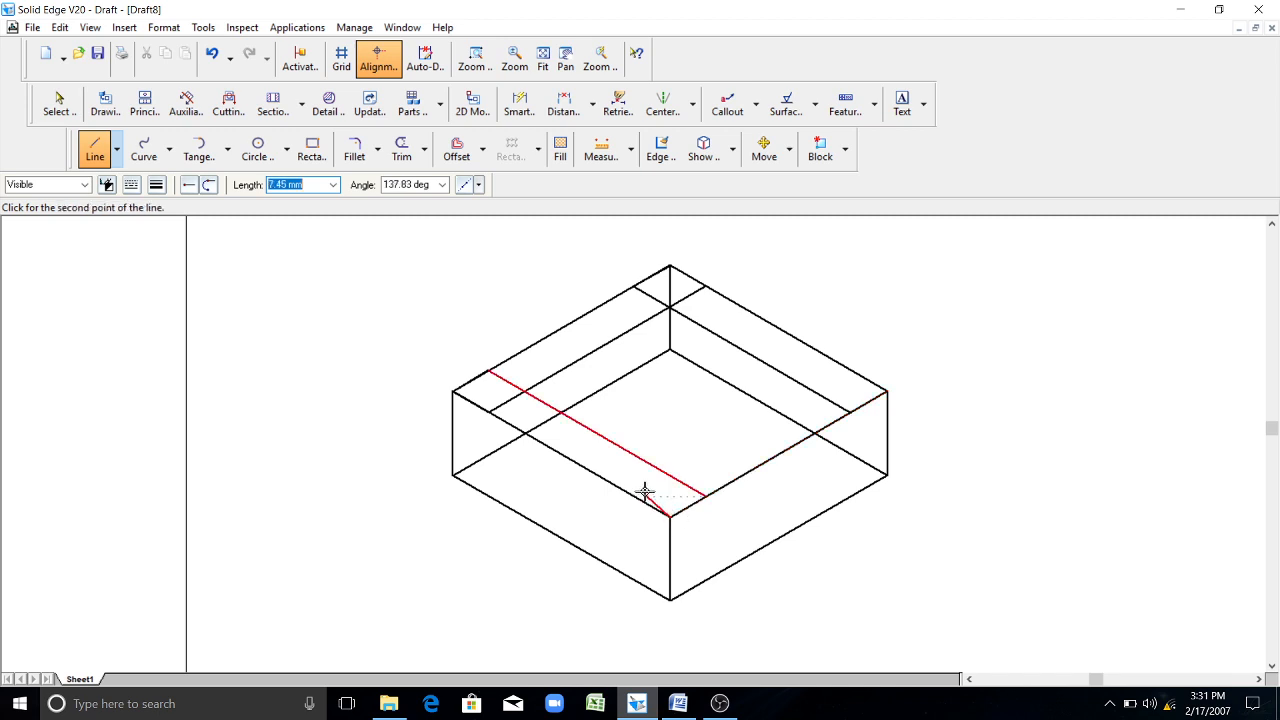
pyautogui.write('10')
pyautogui.press('Tab')
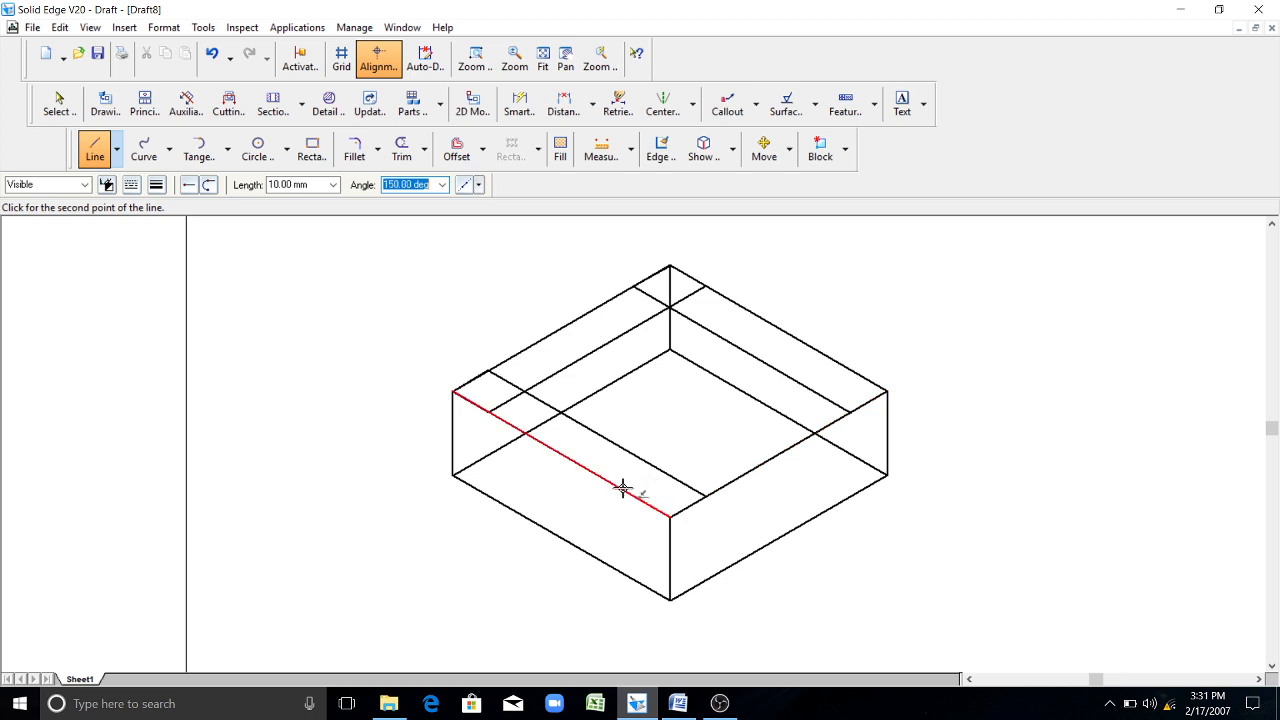
pyautogui.click(623, 482)
pyautogui.write('60')
pyautogui.press('Tab')
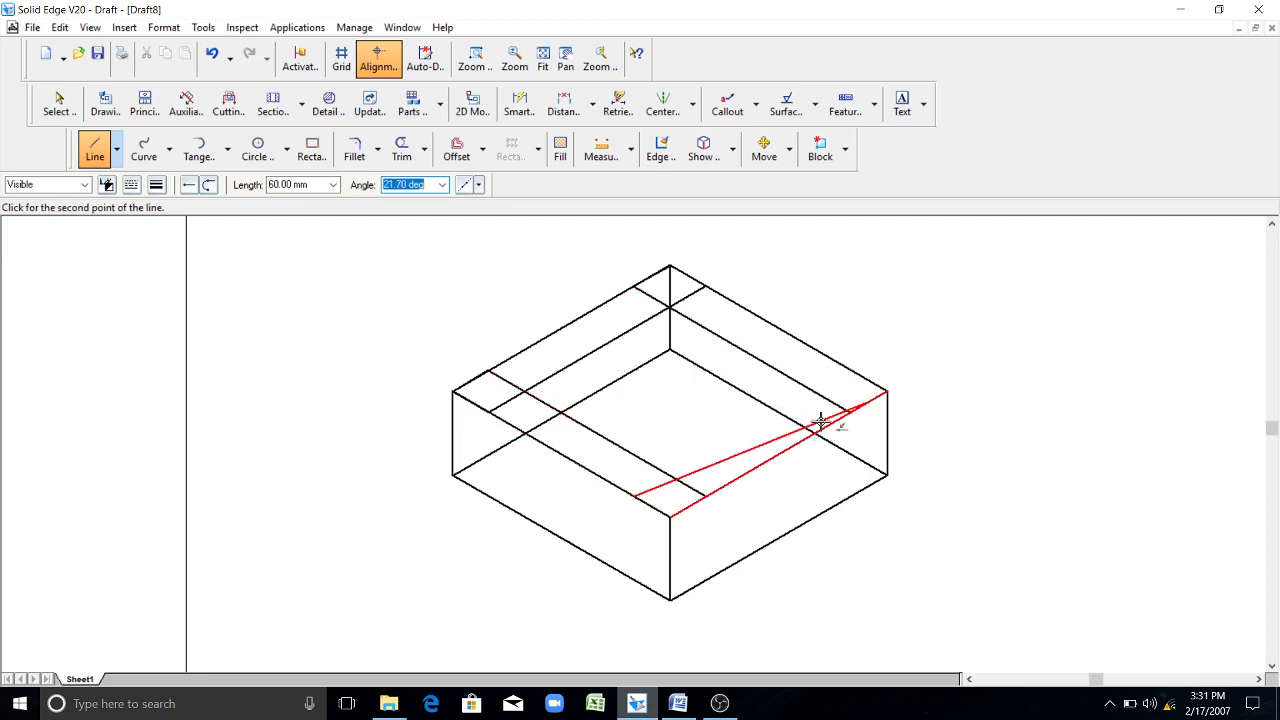
pyautogui.click(847, 370)
pyautogui.press('Escape')
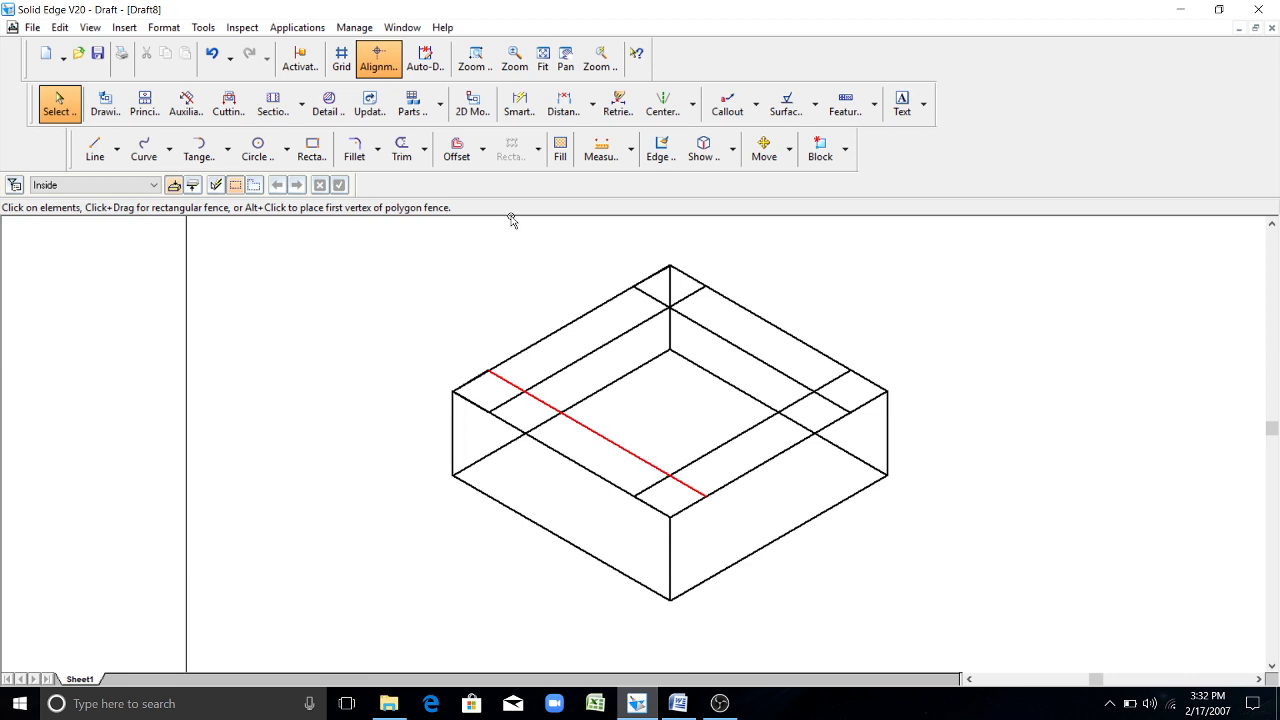
# - Trim the overhanging ends of the four crossing lines on the top face, leaving only the closed inner square
pyautogui.click(400, 152)
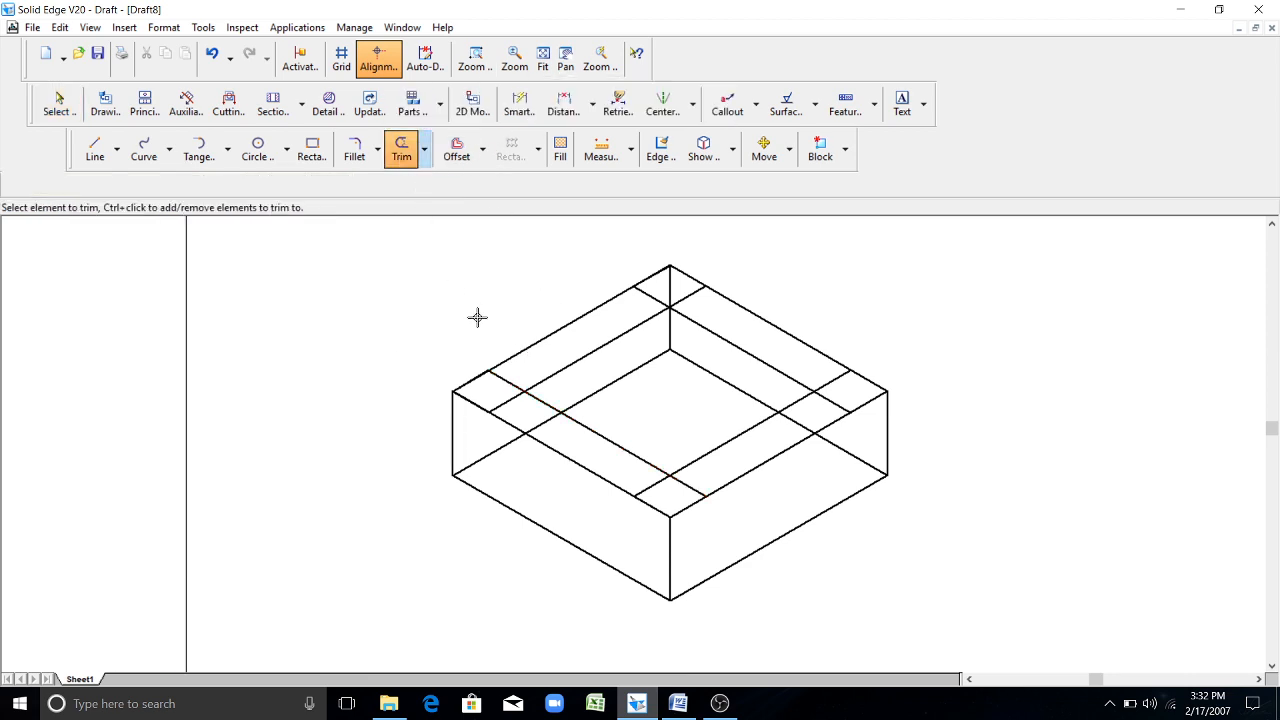
pyautogui.click(505, 380)
pyautogui.click(506, 401)
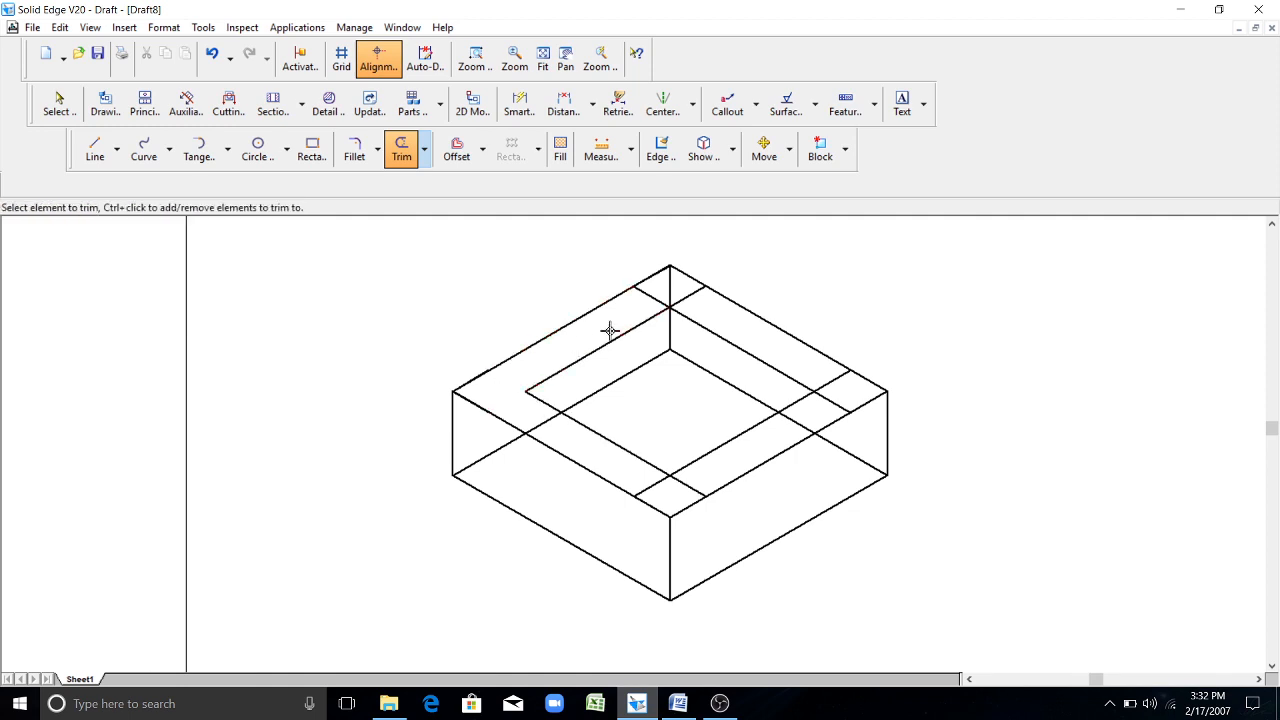
pyautogui.click(652, 293)
pyautogui.click(681, 299)
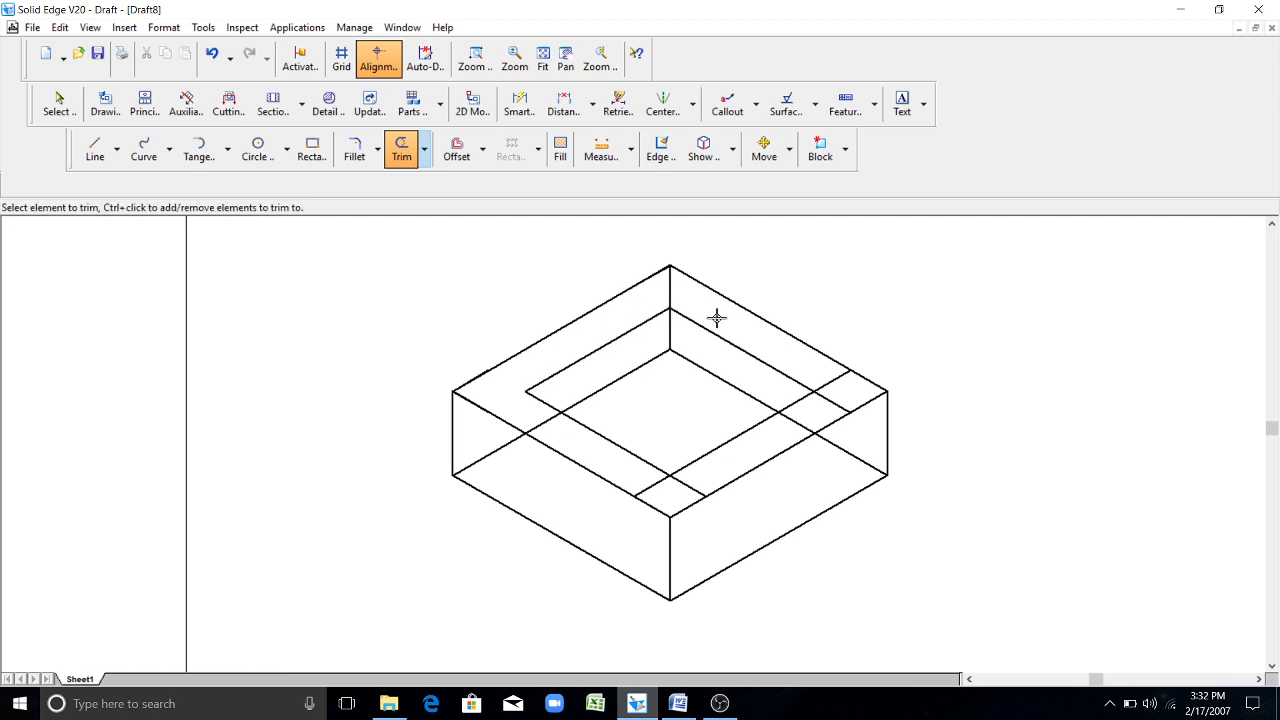
pyautogui.click(832, 396)
pyautogui.click(685, 489)
pyautogui.click(656, 484)
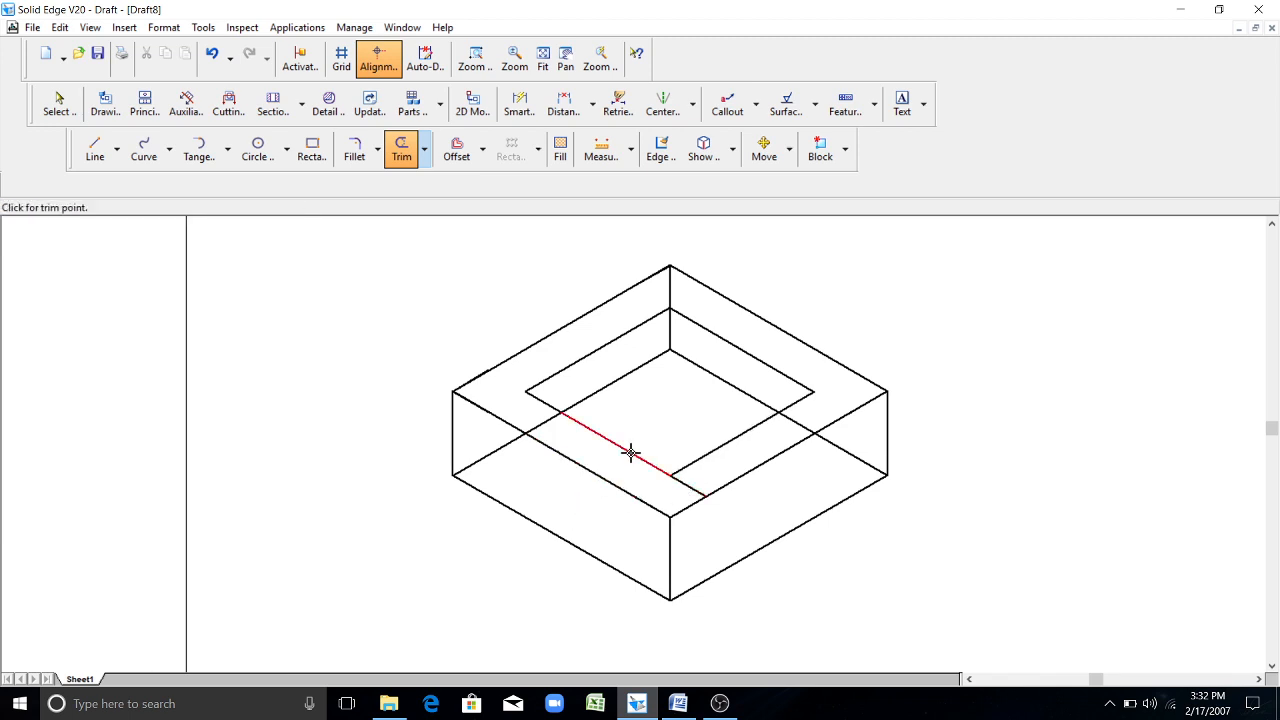
pyautogui.click(694, 486)
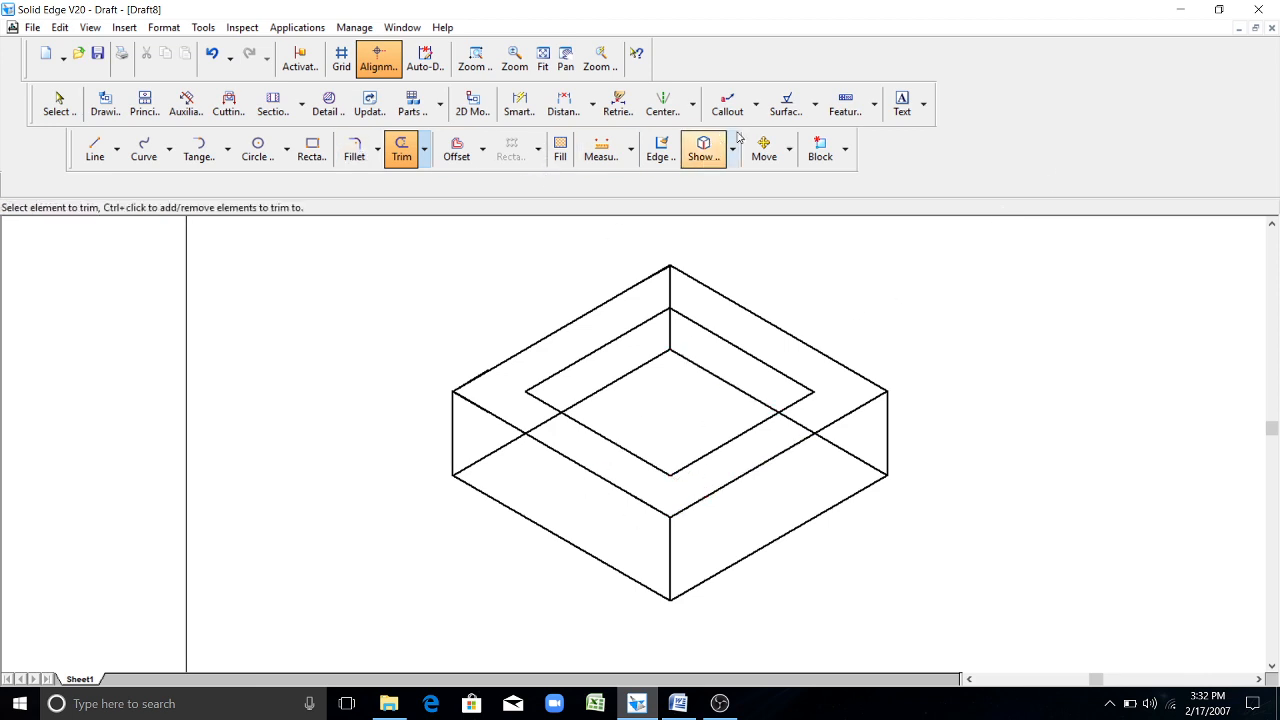
pyautogui.click(736, 442)
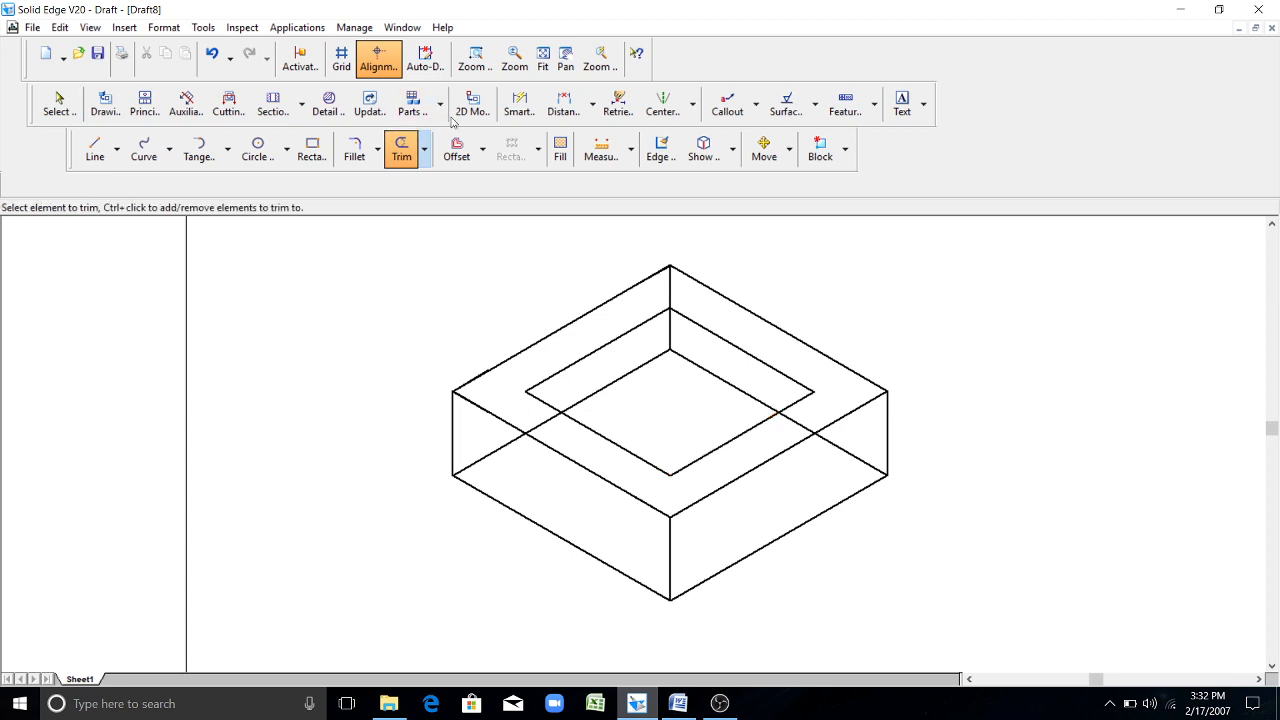
# - Dimension the inner square's upper-left edge with Smart Dimension to check its length, and undo the dimension
pyautogui.click(519, 111)
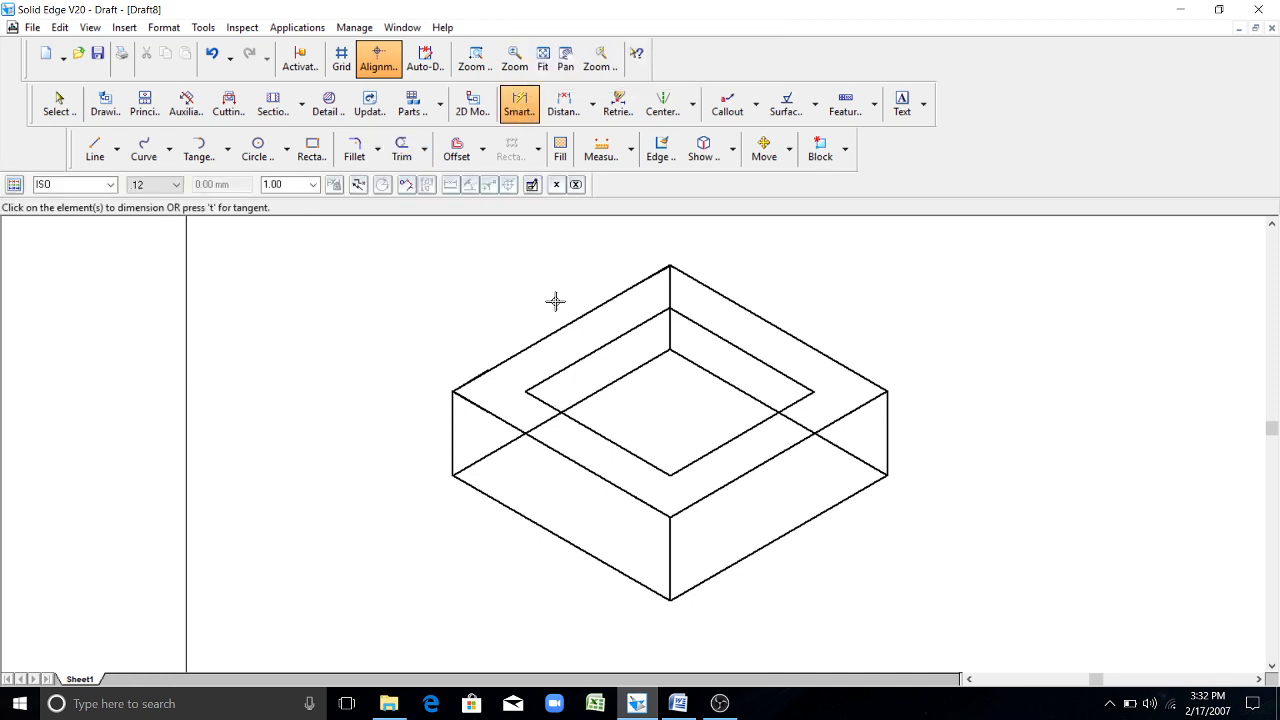
pyautogui.click(594, 351)
pyautogui.click(523, 297)
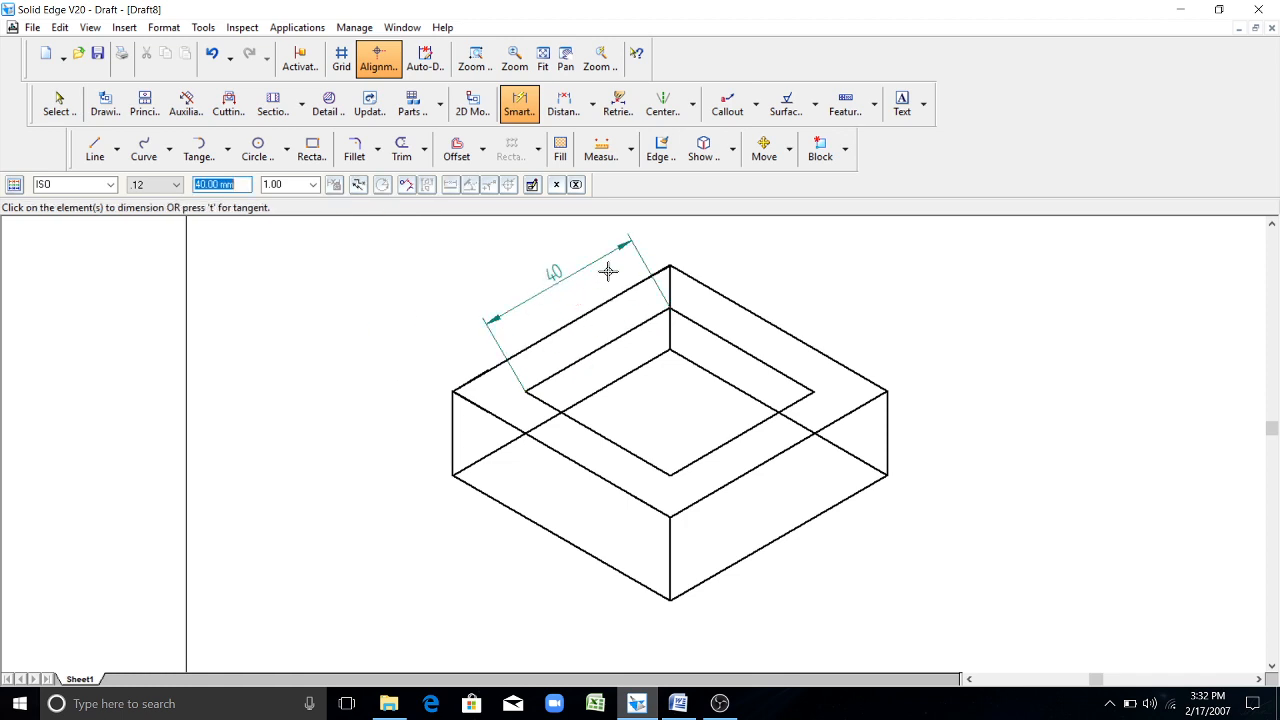
pyautogui.hotkey('ctrl', 'z')
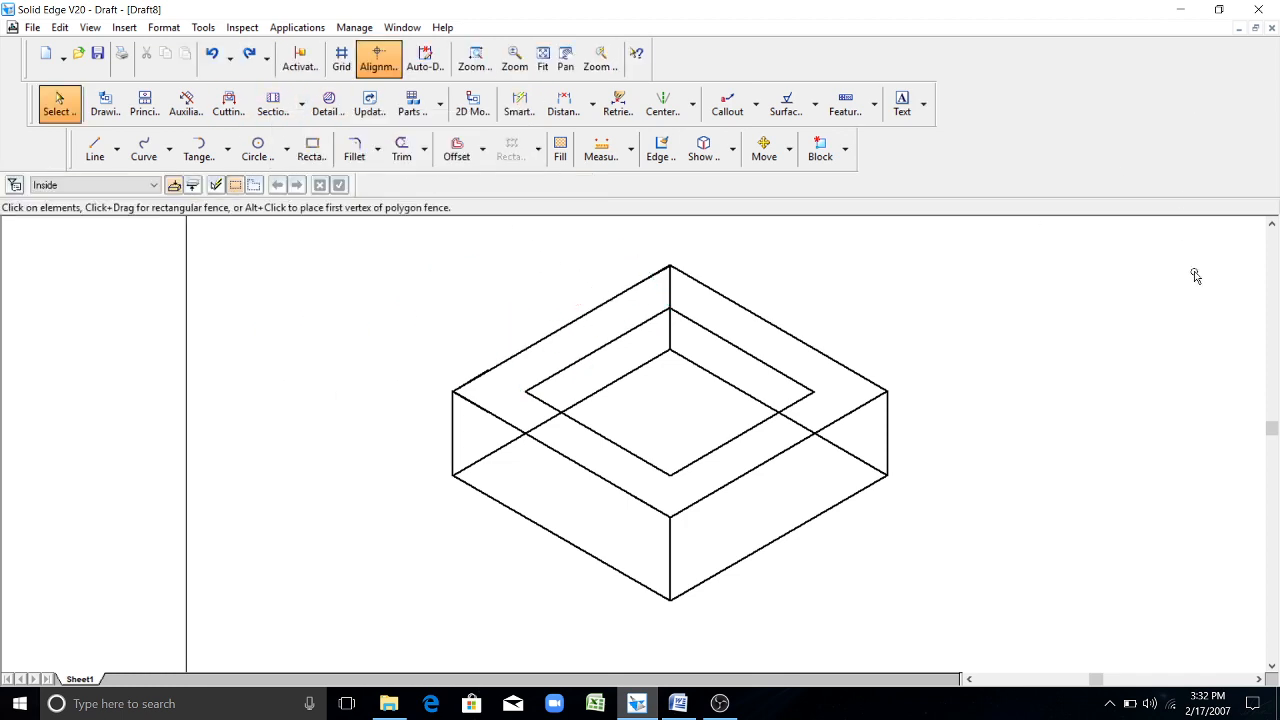
# - Check the exercise 1 views in Word, and draw the horizontal and vertical diagonals of the inner square from corner to corner
pyautogui.scroll(3, 1275, 235)
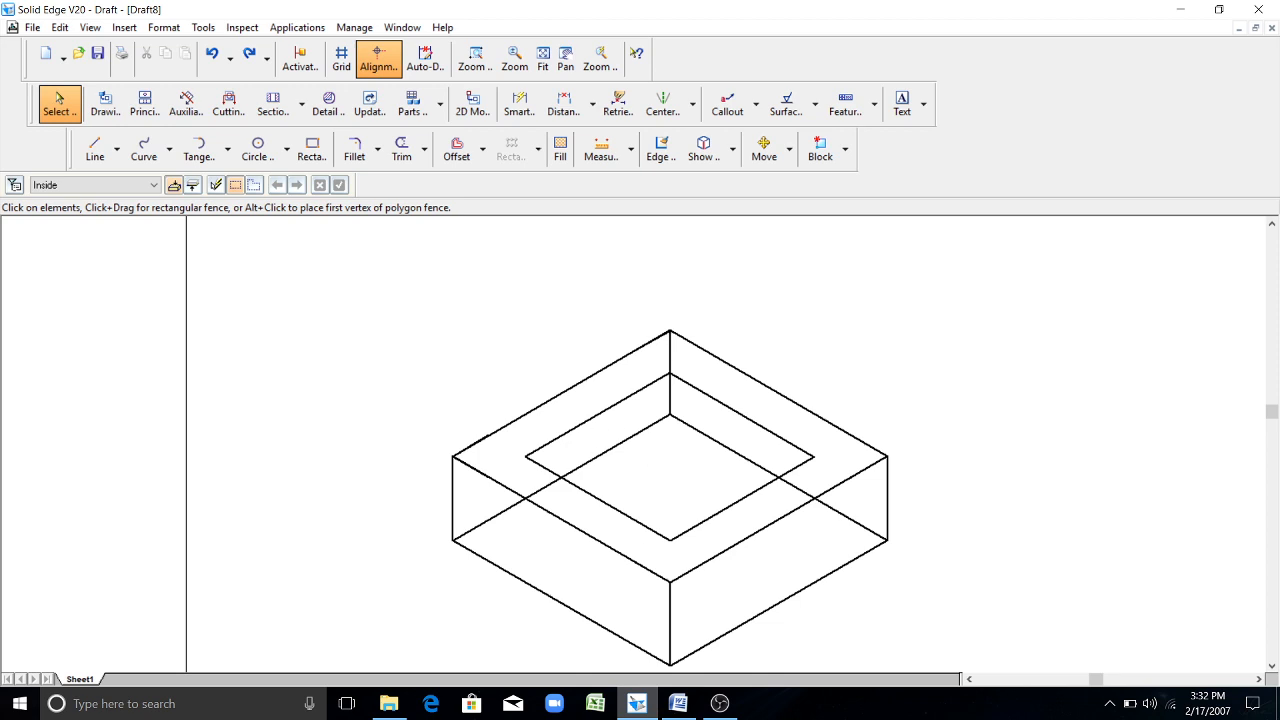
pyautogui.click(678, 704)
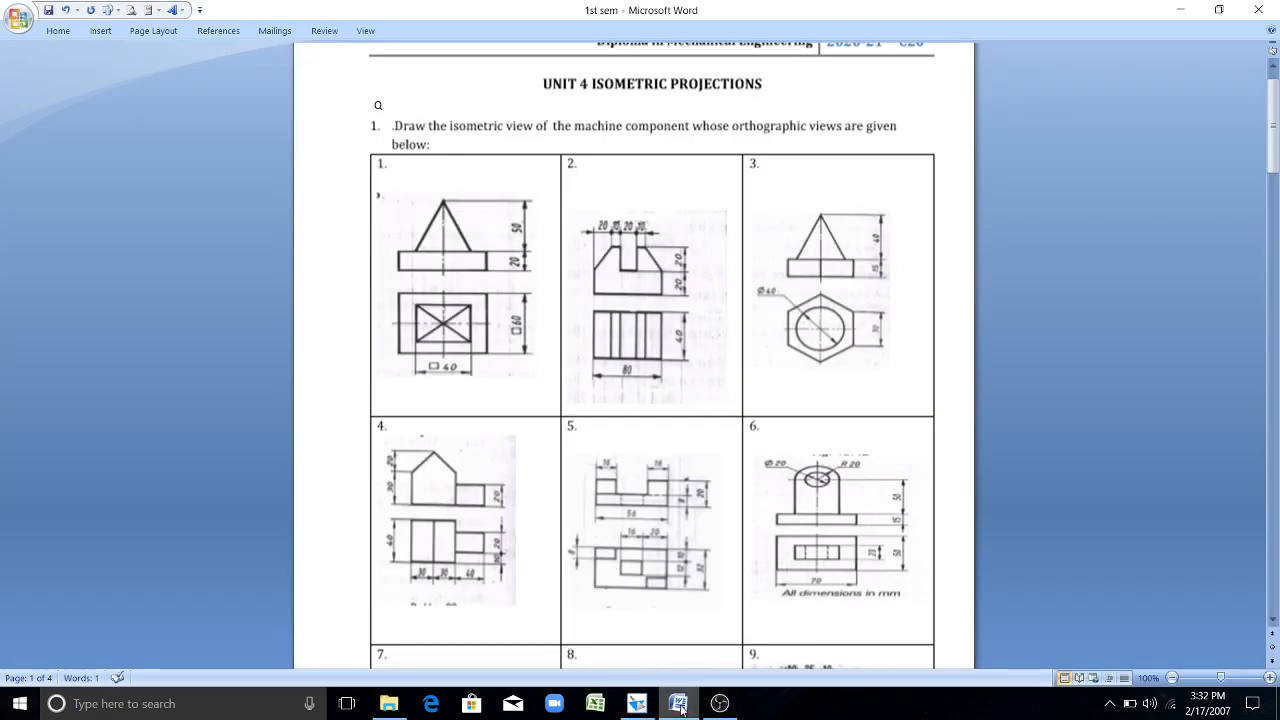
pyautogui.click(678, 704)
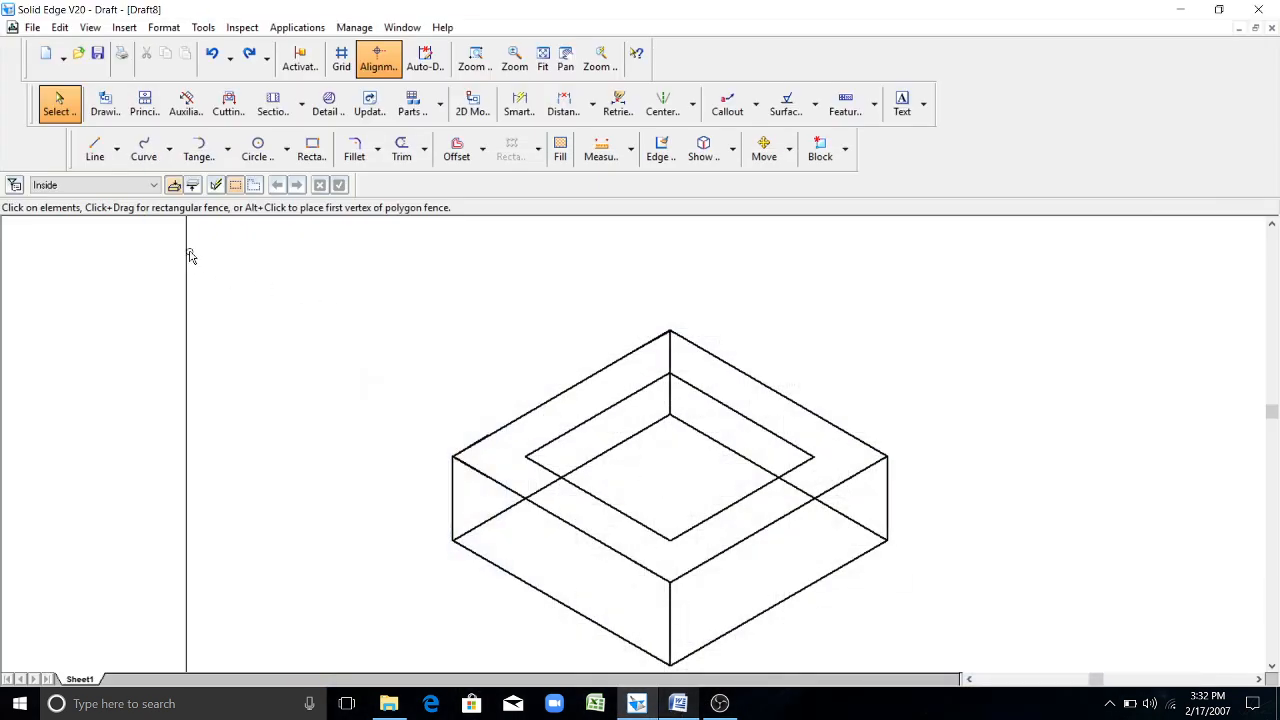
pyautogui.click(95, 148)
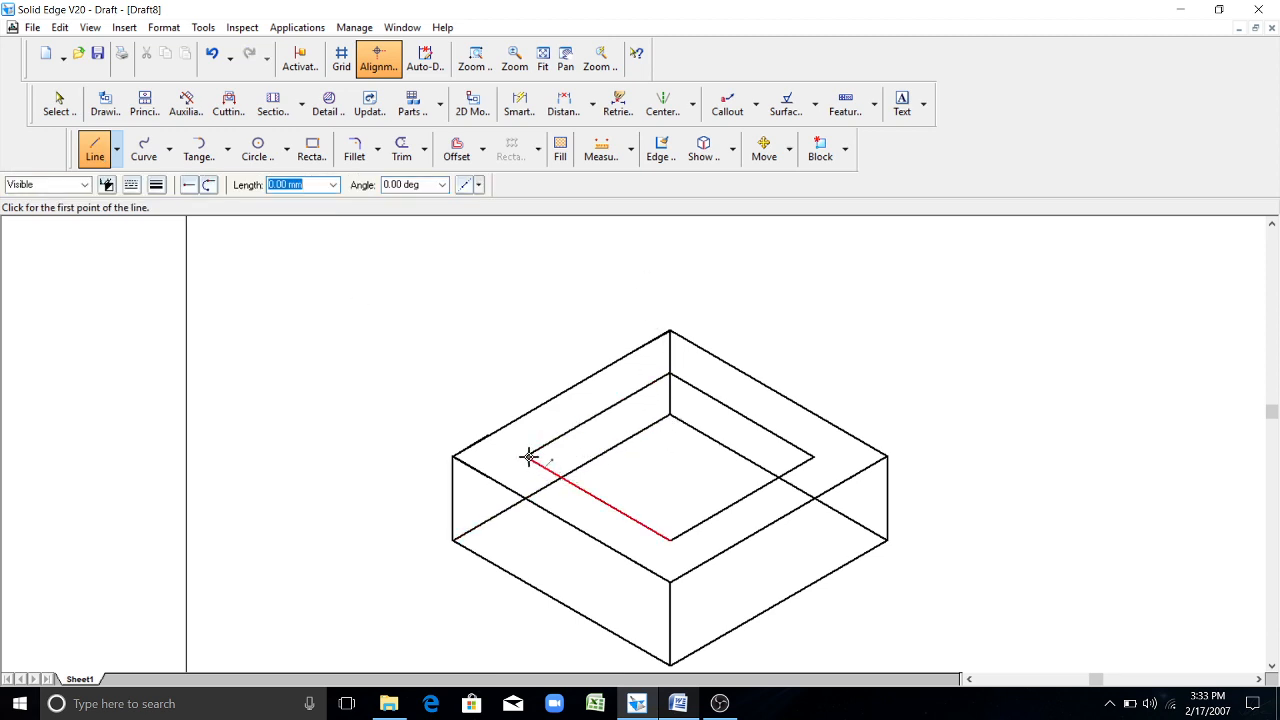
pyautogui.click(529, 457)
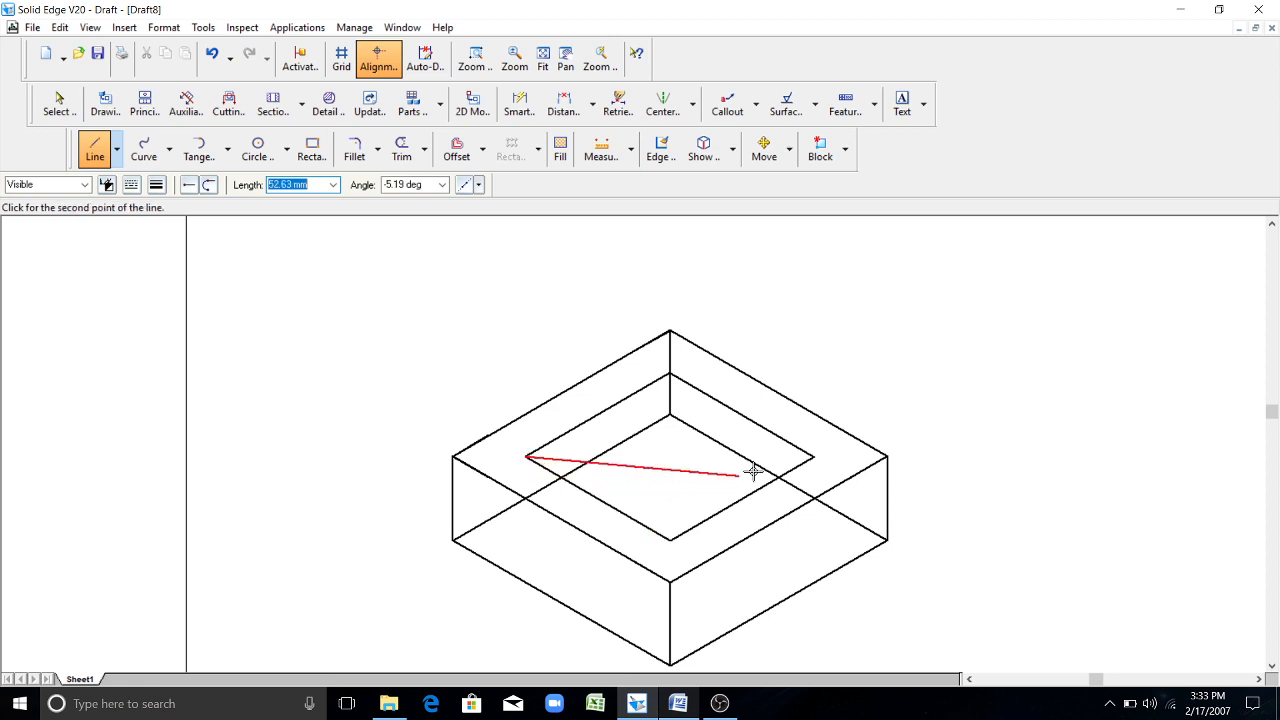
pyautogui.click(812, 457)
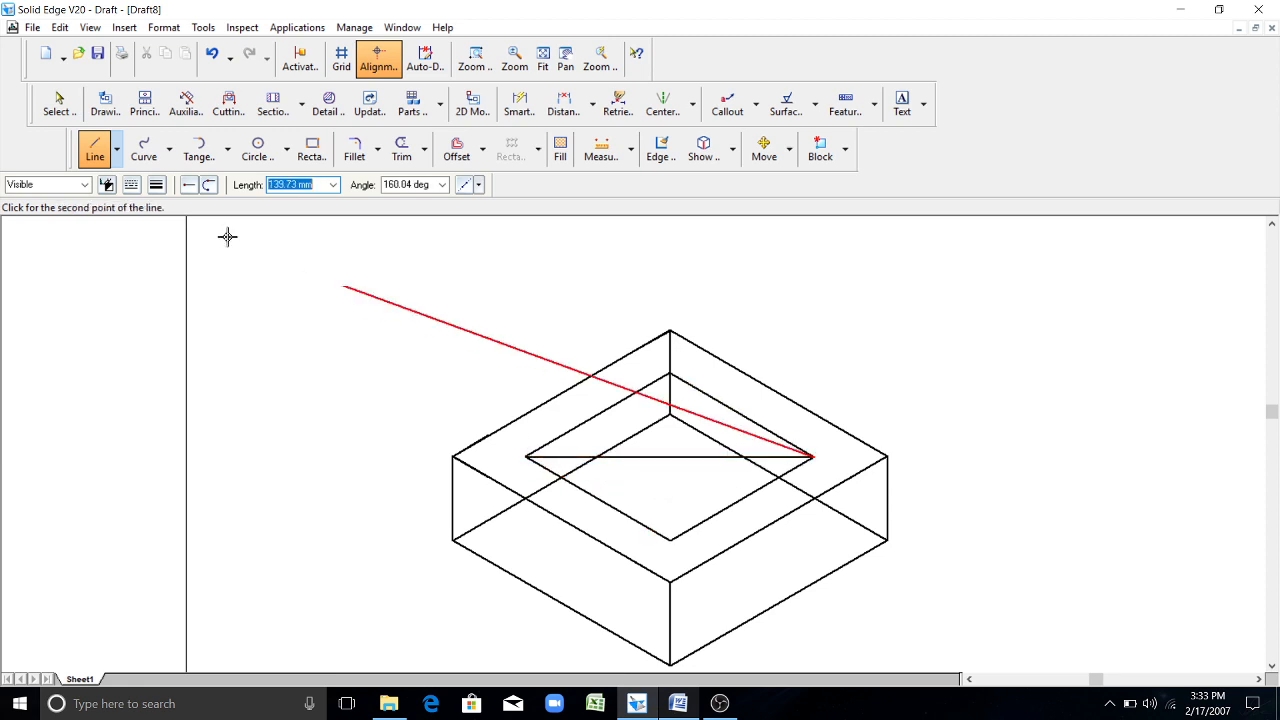
pyautogui.click(95, 146)
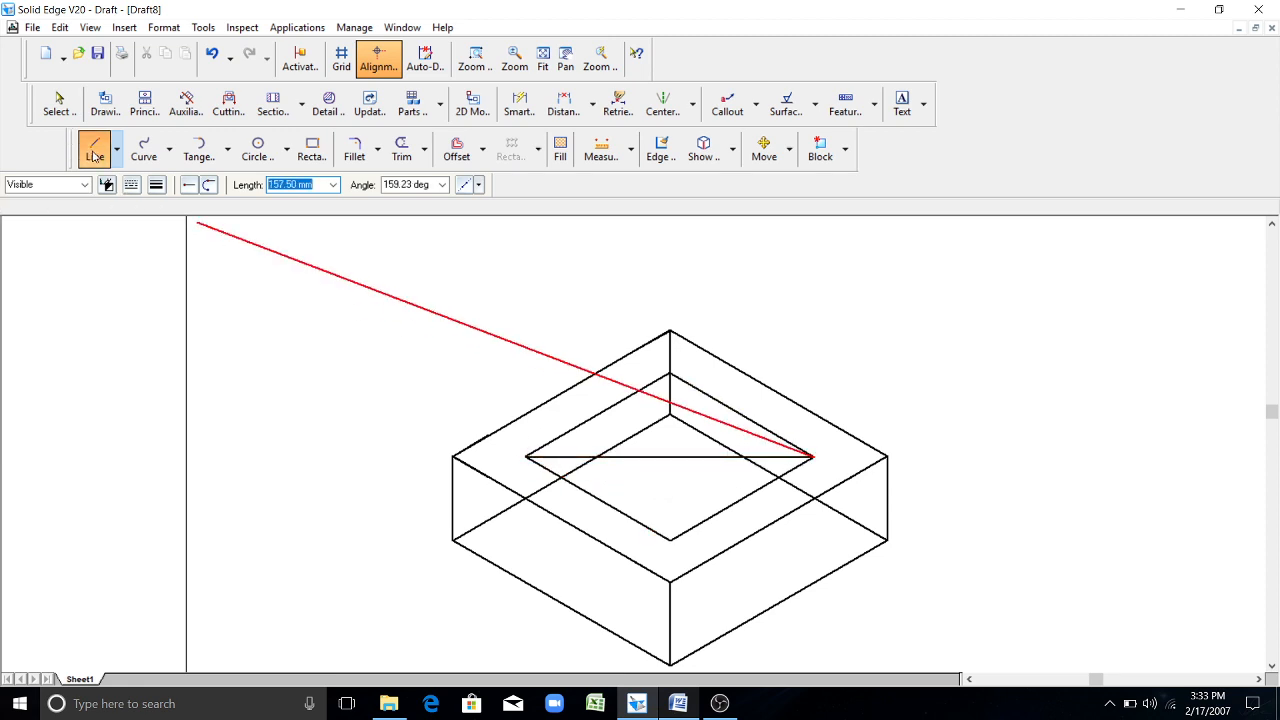
pyautogui.click(670, 375)
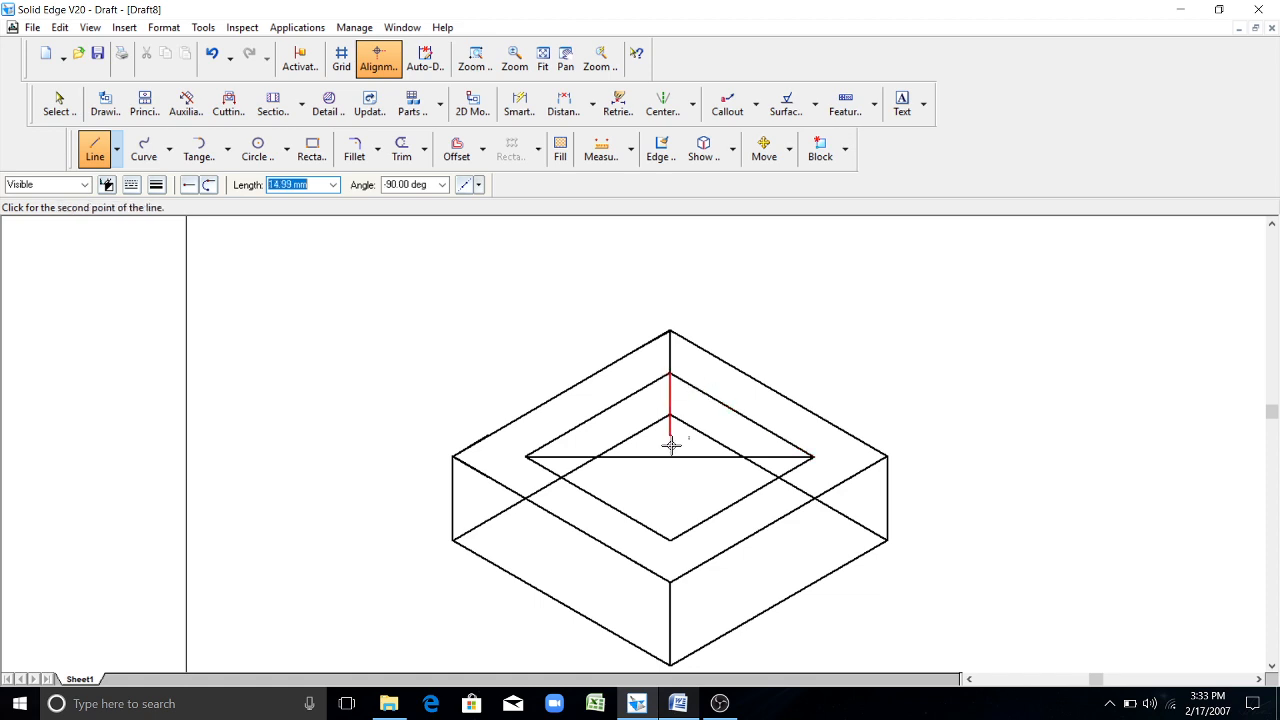
pyautogui.click(670, 538)
pyautogui.press('Escape')
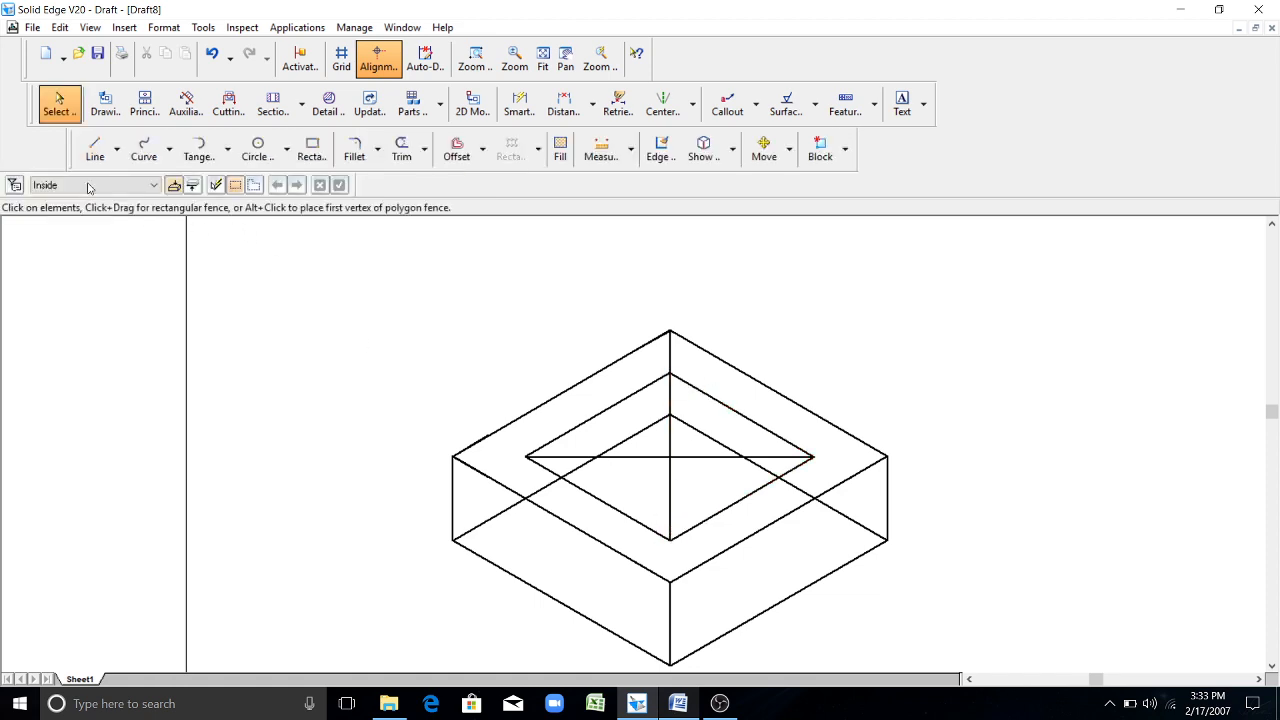
# - Draw a 50 mm line straight up at 90 degrees from the intersection of the inner square's diagonals as the pyramid's axis
pyautogui.click(95, 150)
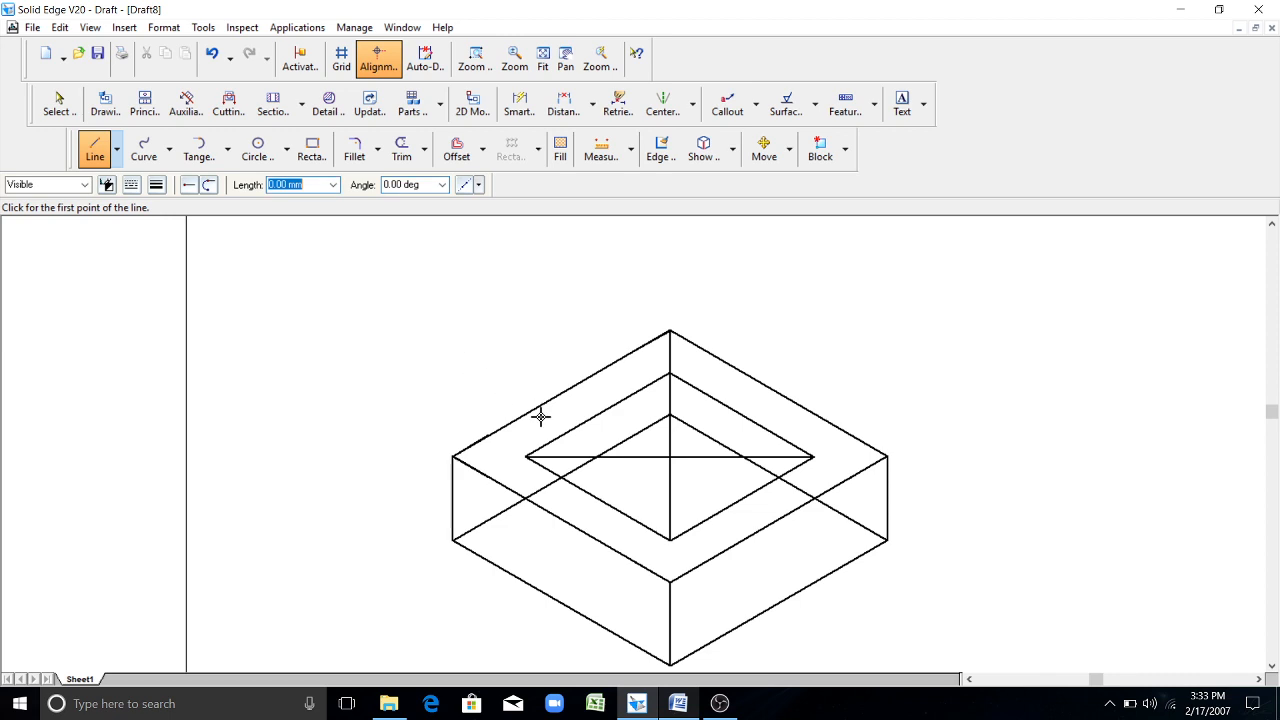
pyautogui.click(671, 457)
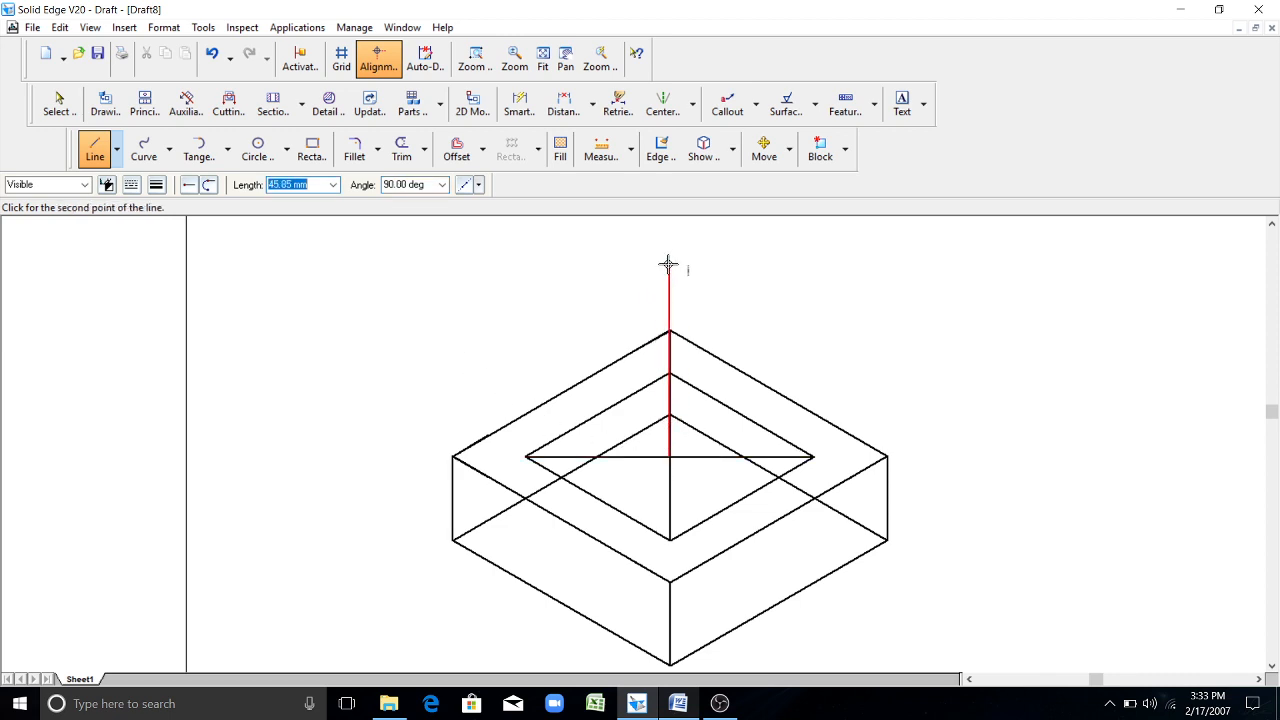
pyautogui.write('50')
pyautogui.press('Tab')
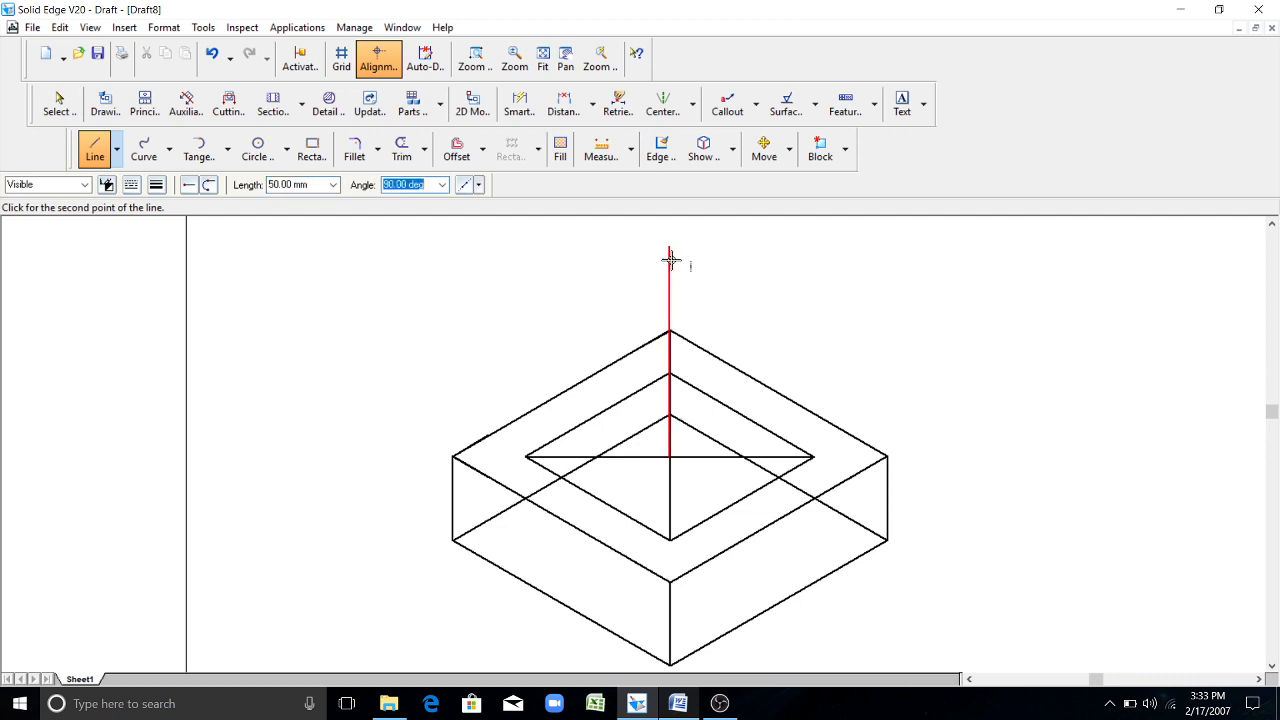
pyautogui.click(668, 246)
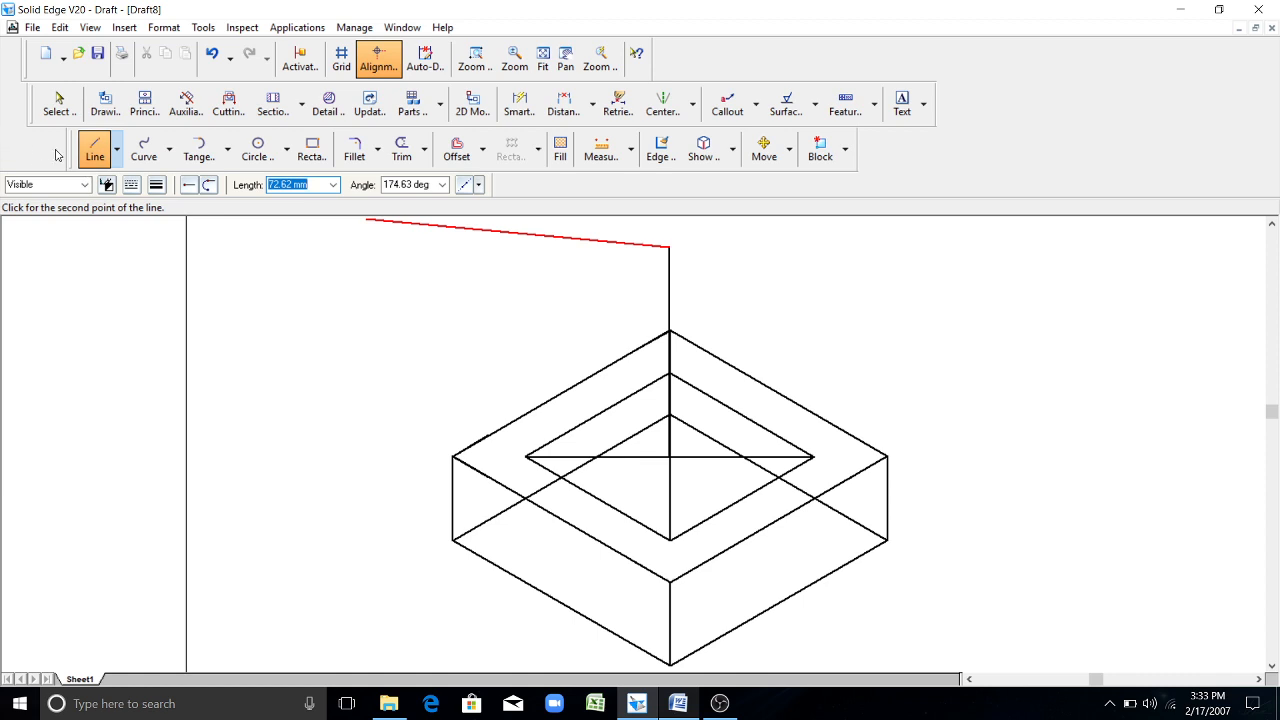
# - Draw the pyramid's two outer slanted edges from the inner square's left and right corners to the top of the axis line
pyautogui.click(95, 148)
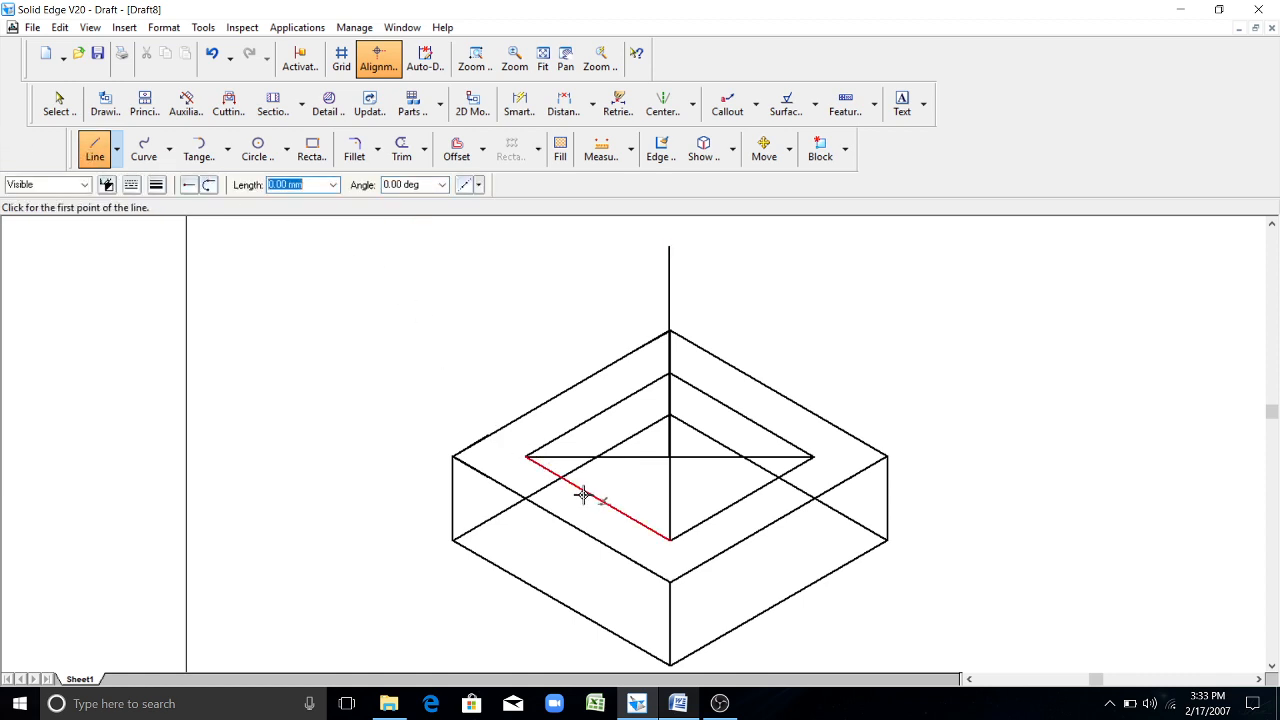
pyautogui.click(527, 457)
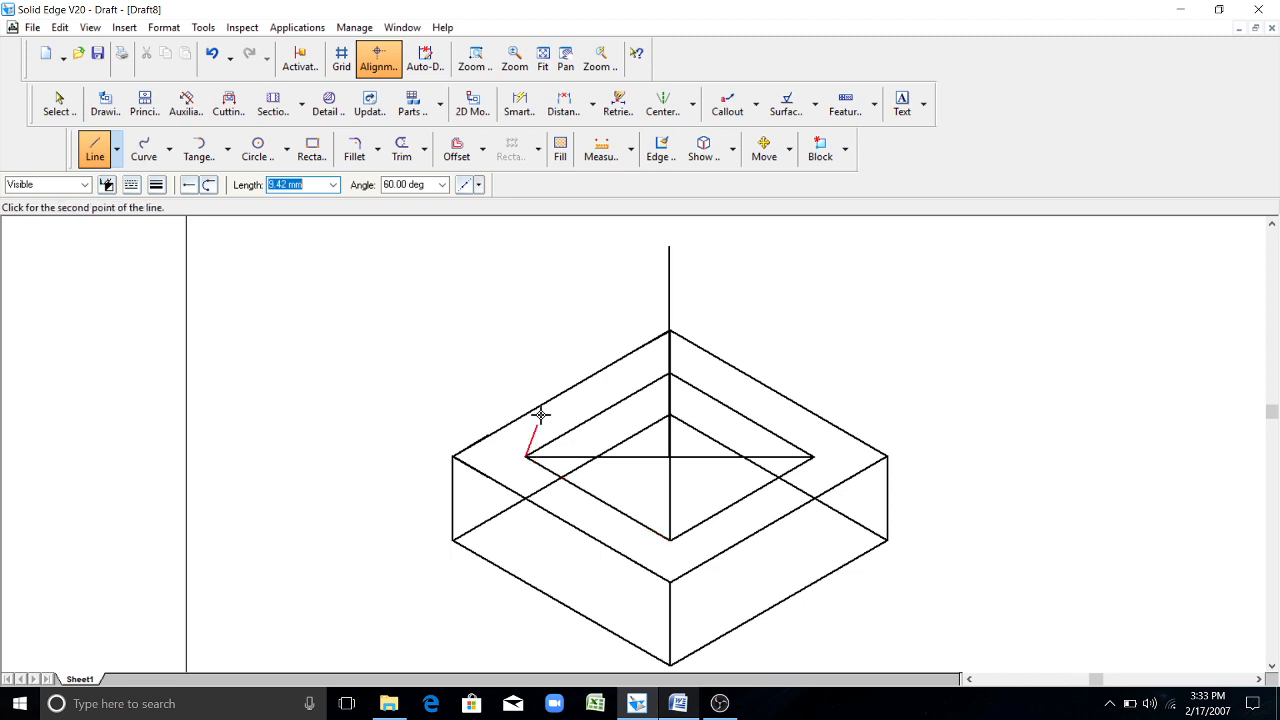
pyautogui.click(670, 249)
pyautogui.click(95, 148)
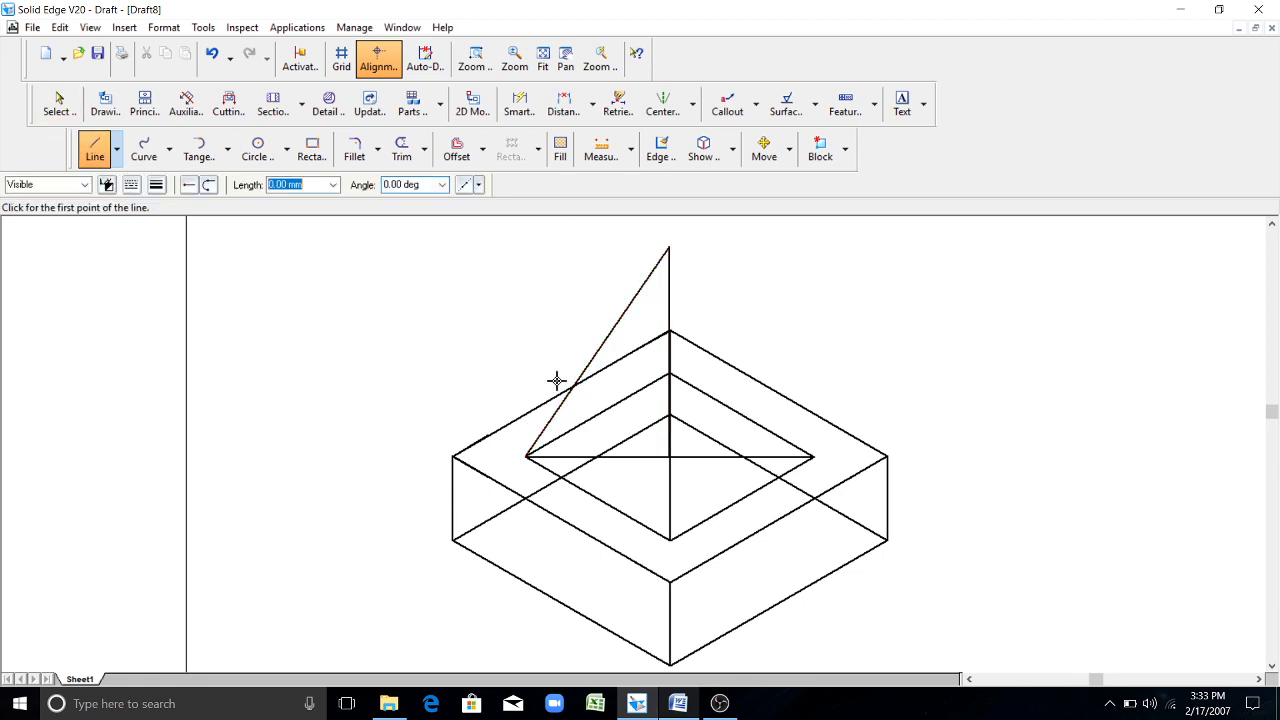
pyautogui.click(811, 457)
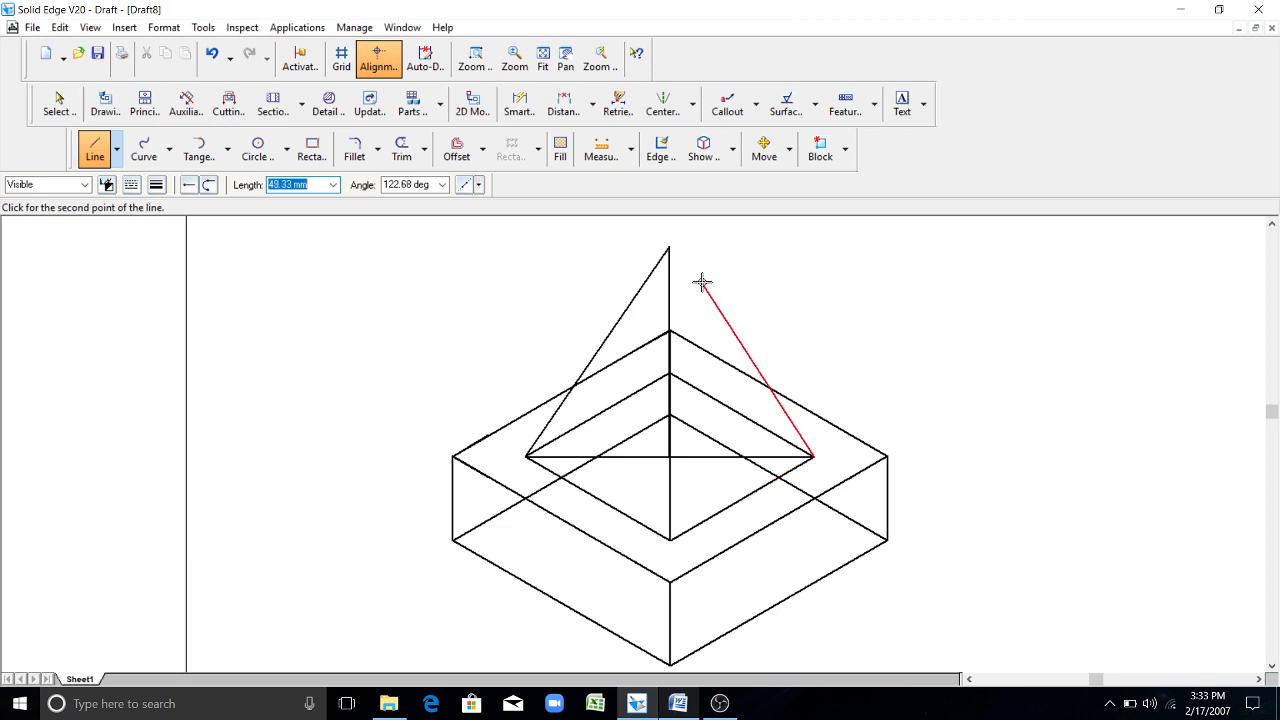
pyautogui.click(668, 247)
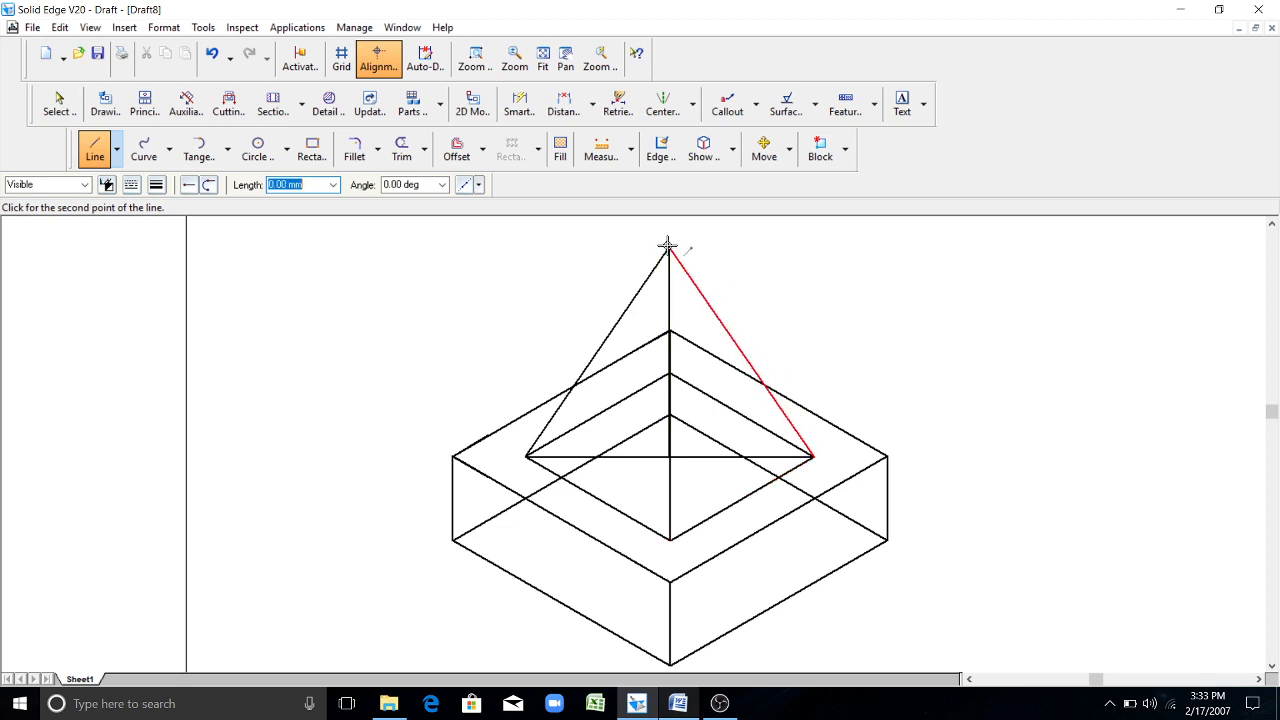
pyautogui.press('Escape')
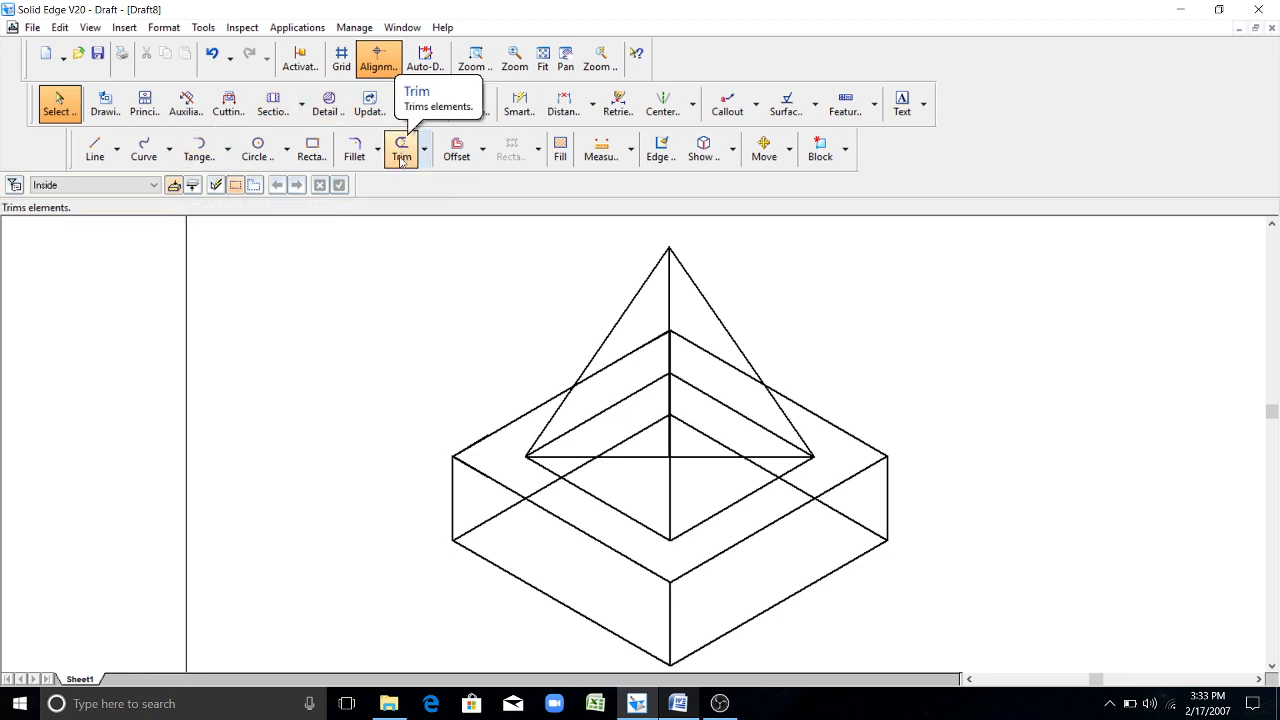
# - Trim the horizontal diagonal, the inner square's rear edges and the slab edges that lie within the pyramid's outline
pyautogui.click(402, 149)
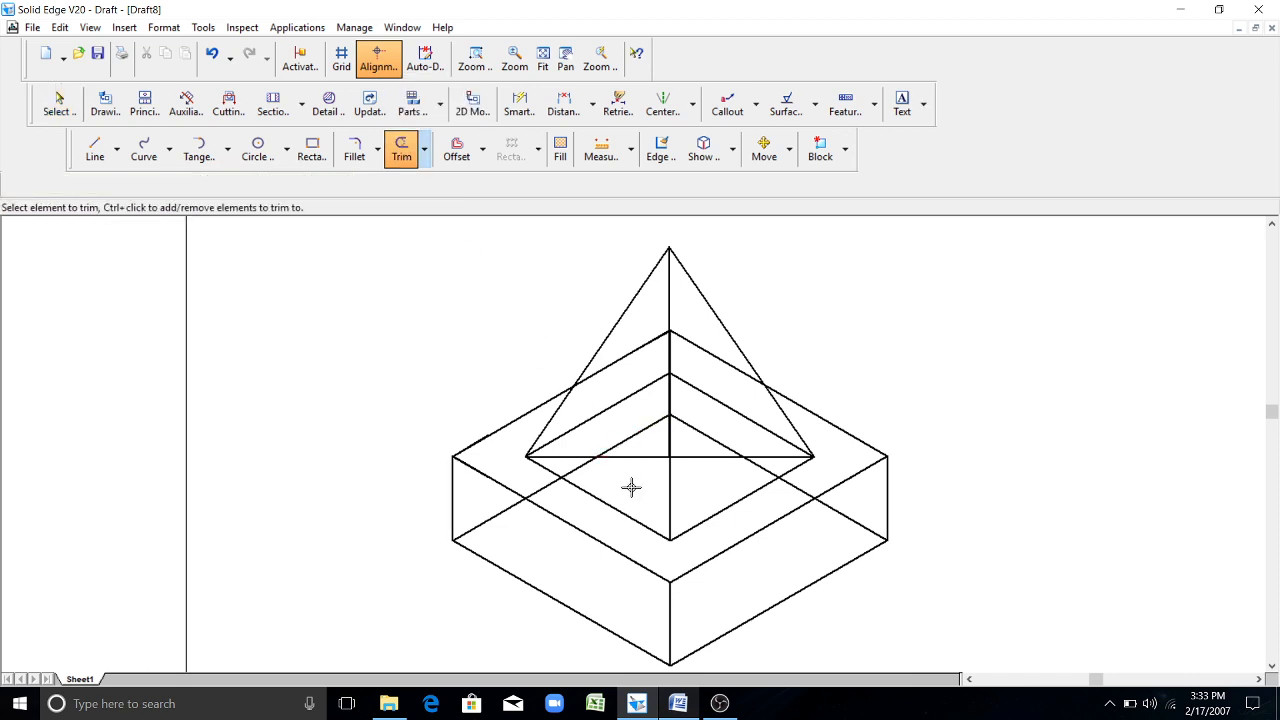
pyautogui.moveTo(637, 496); pyautogui.dragTo(637, 481)
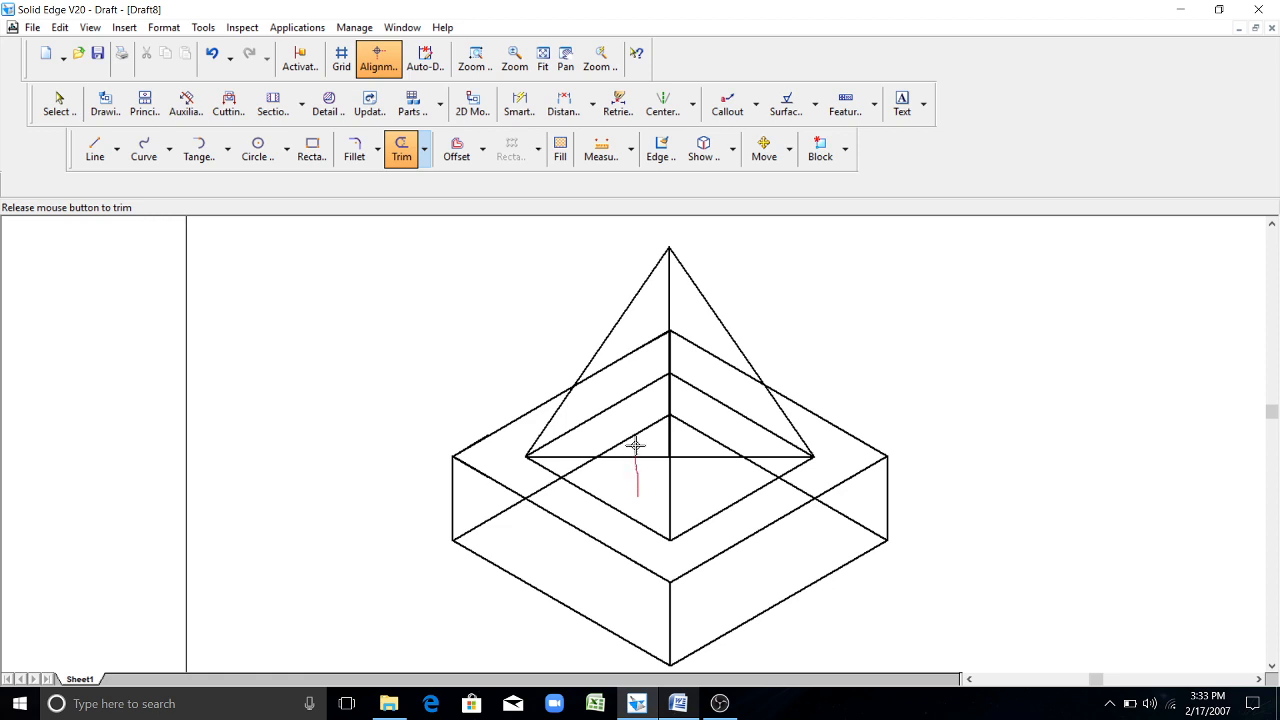
pyautogui.moveTo(624, 385); pyautogui.dragTo(622, 346)
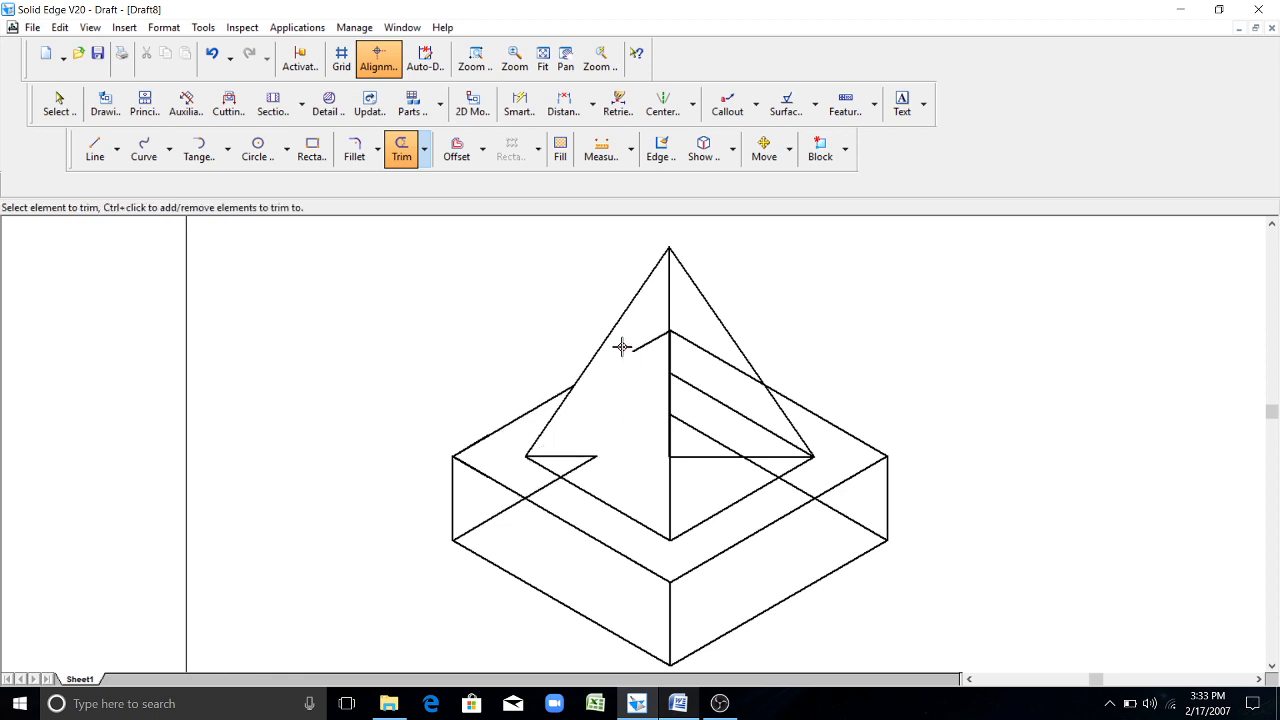
pyautogui.moveTo(722, 489); pyautogui.dragTo(717, 349)
pyautogui.moveTo(645, 365); pyautogui.dragTo(646, 325)
pyautogui.moveTo(580, 466); pyautogui.dragTo(573, 458)
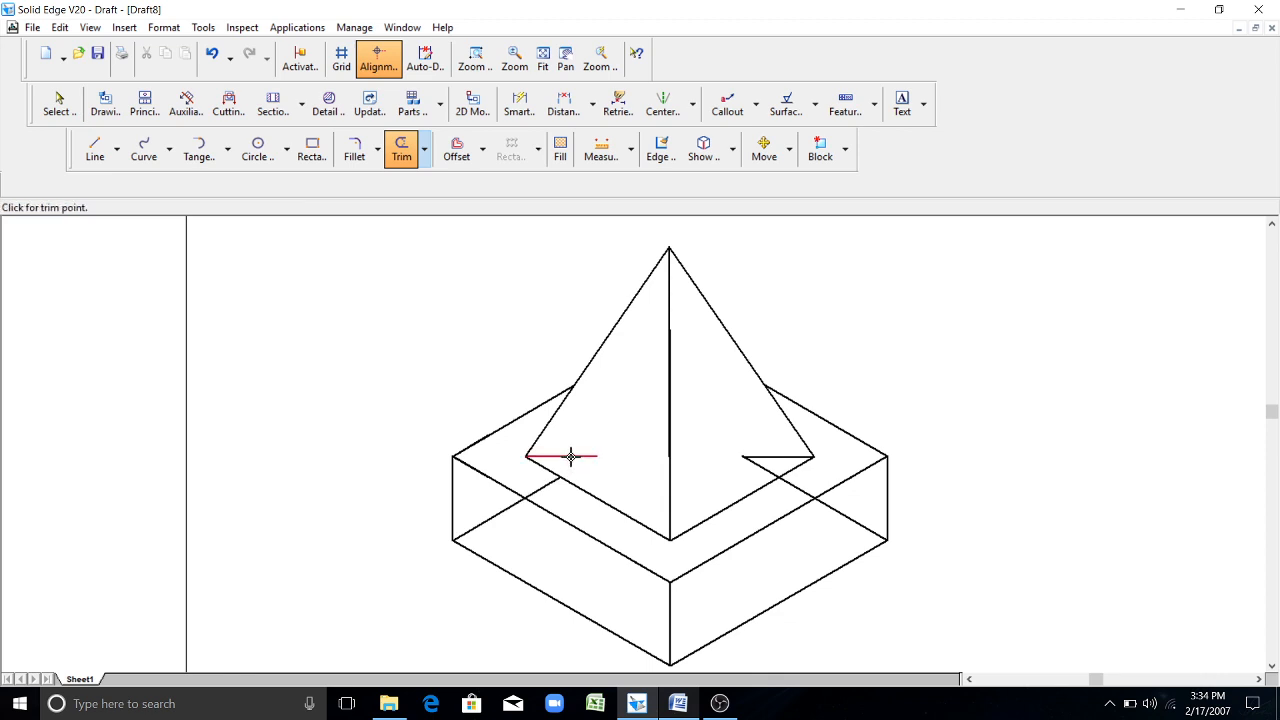
pyautogui.click(768, 463)
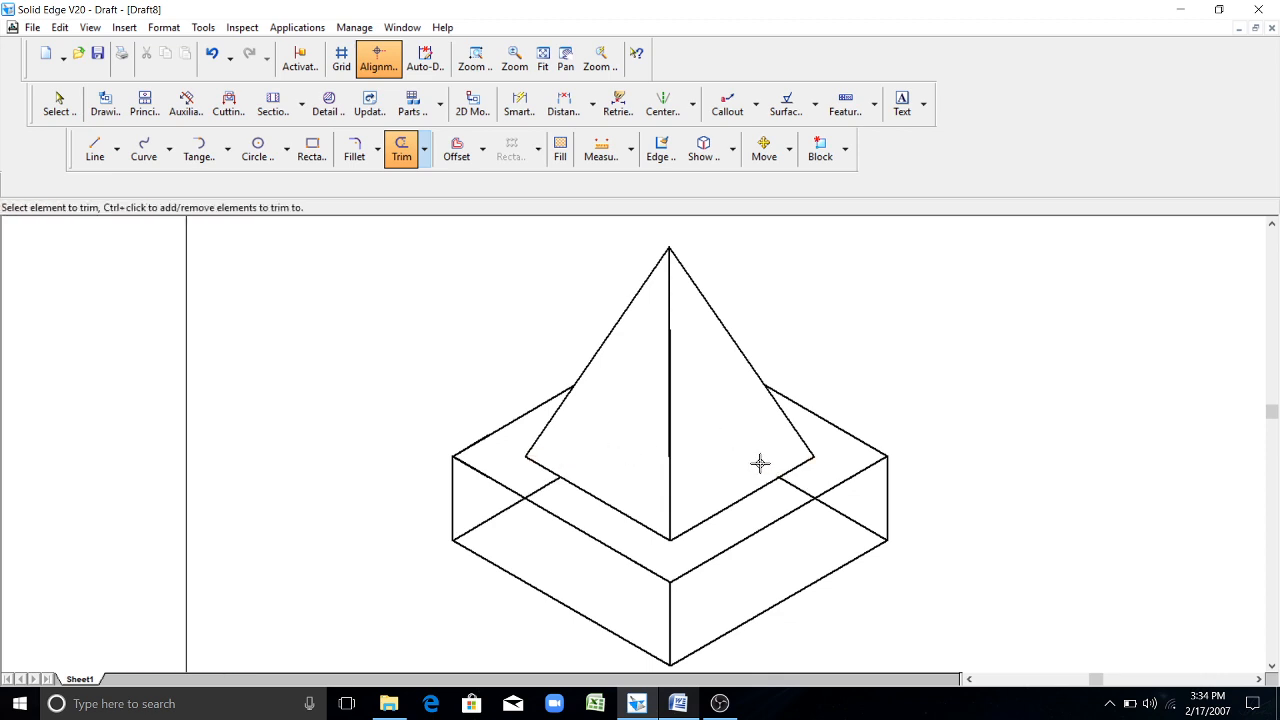
pyautogui.click(669, 326)
pyautogui.press('Escape')
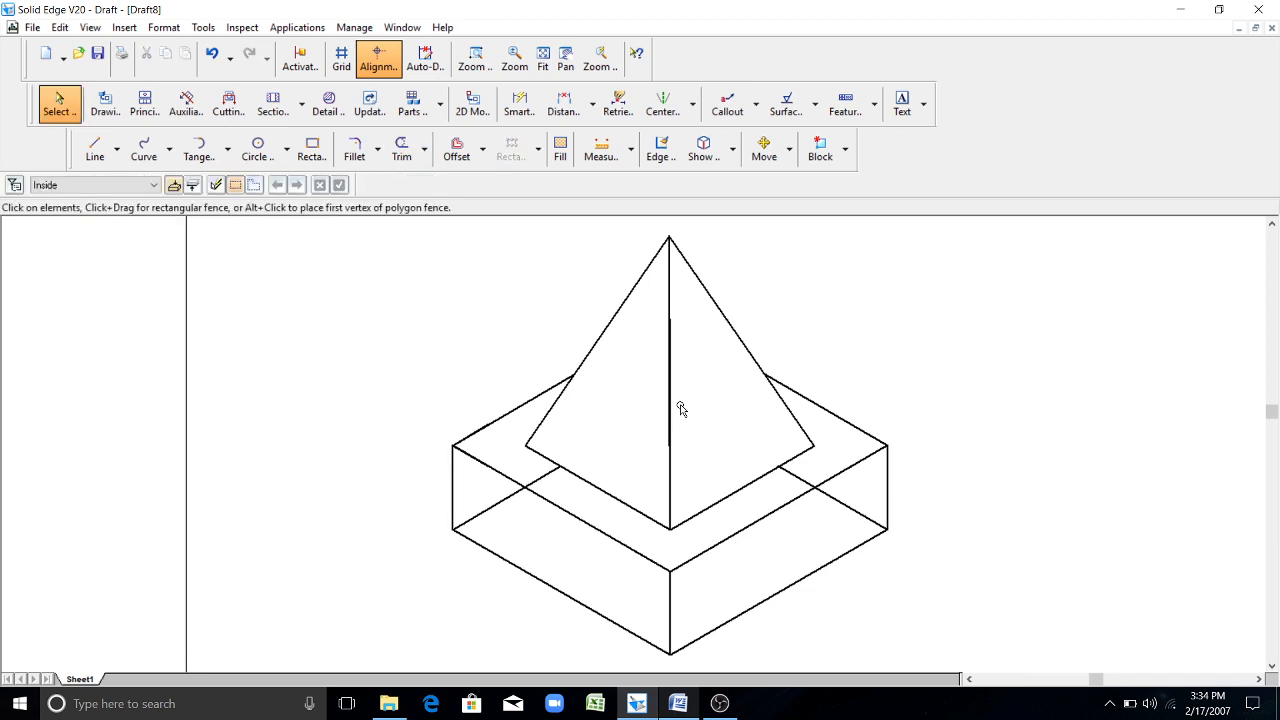
# - Draw two loose slanted lines in the empty area beside the pyramid, the lower one about 36 mm long at about 16 degrees
pyautogui.click(671, 417)
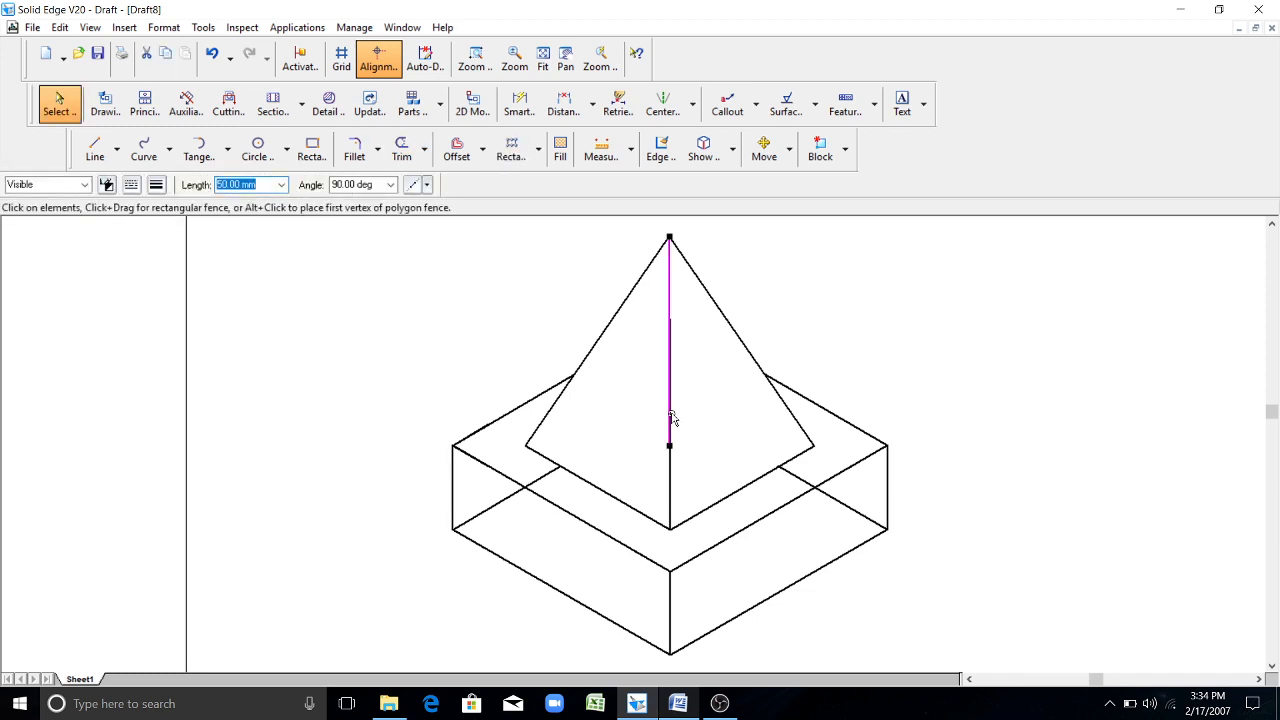
pyautogui.click(606, 400)
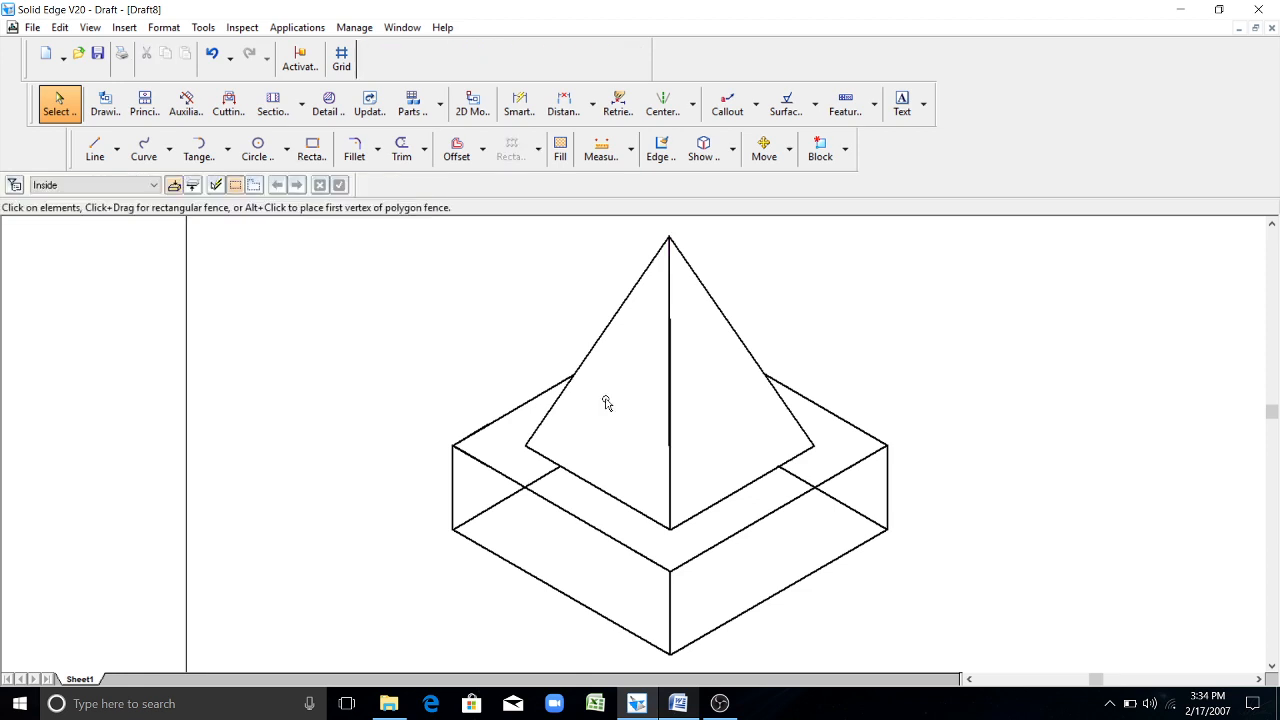
pyautogui.click(95, 150)
pyautogui.click(301, 381)
pyautogui.click(431, 368)
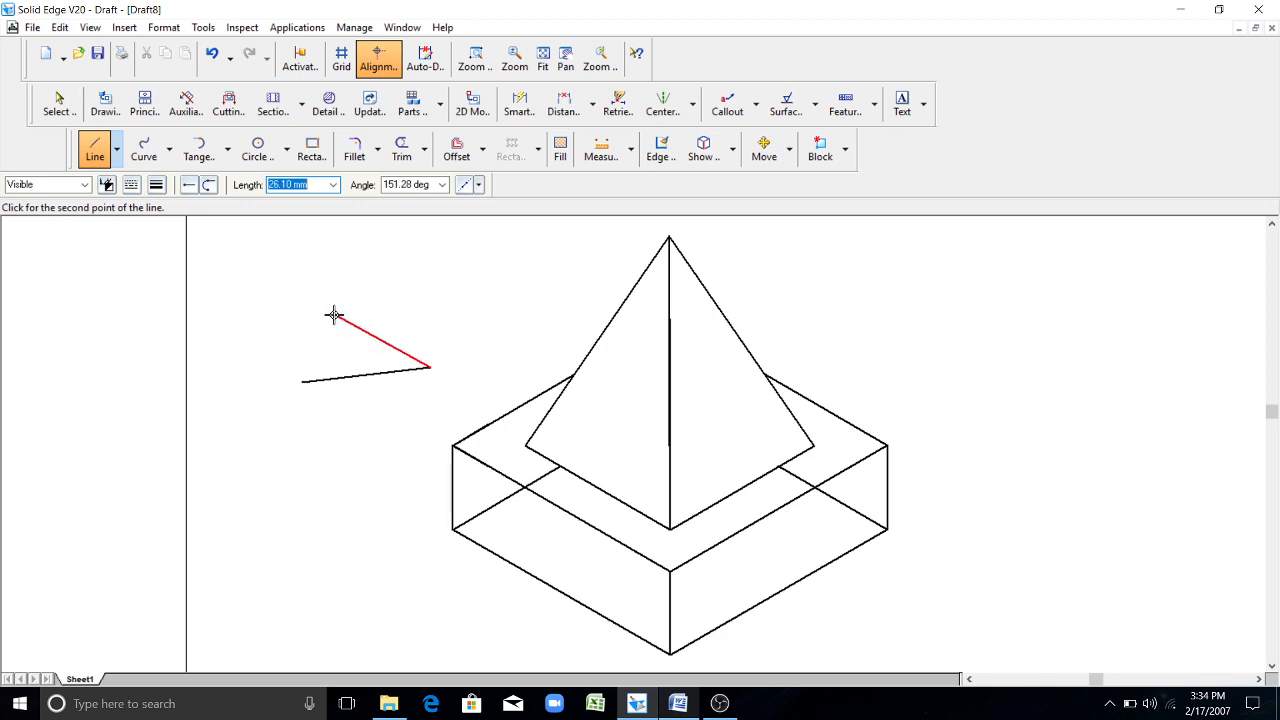
pyautogui.press('Escape')
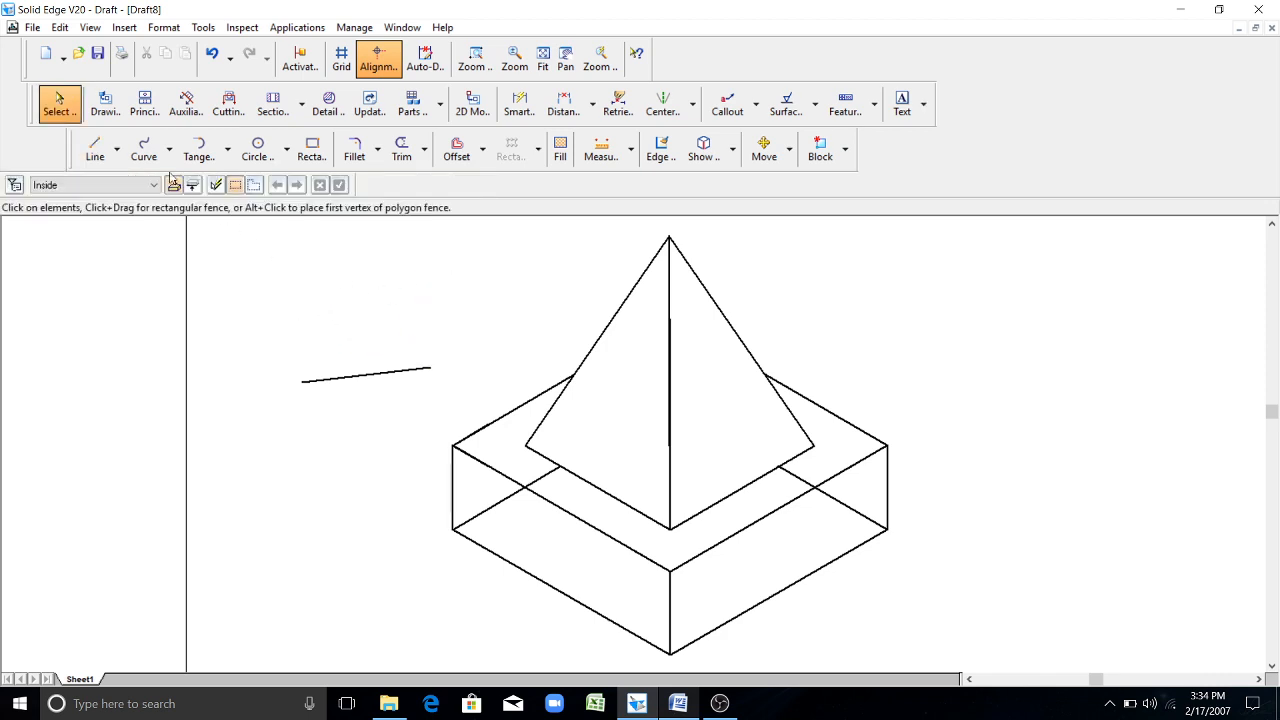
pyautogui.click(94, 150)
pyautogui.click(254, 486)
pyautogui.click(398, 446)
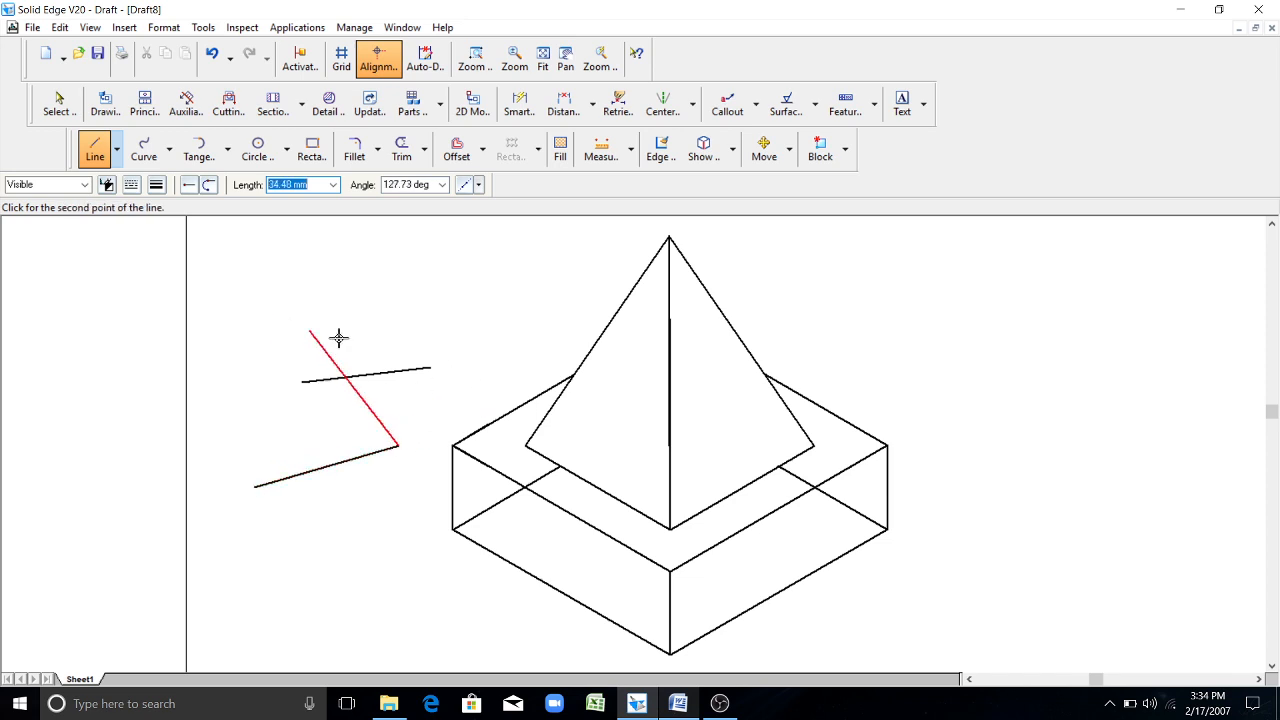
# - Delete both loose slanted lines beside the pyramid
pyautogui.click(60, 110)
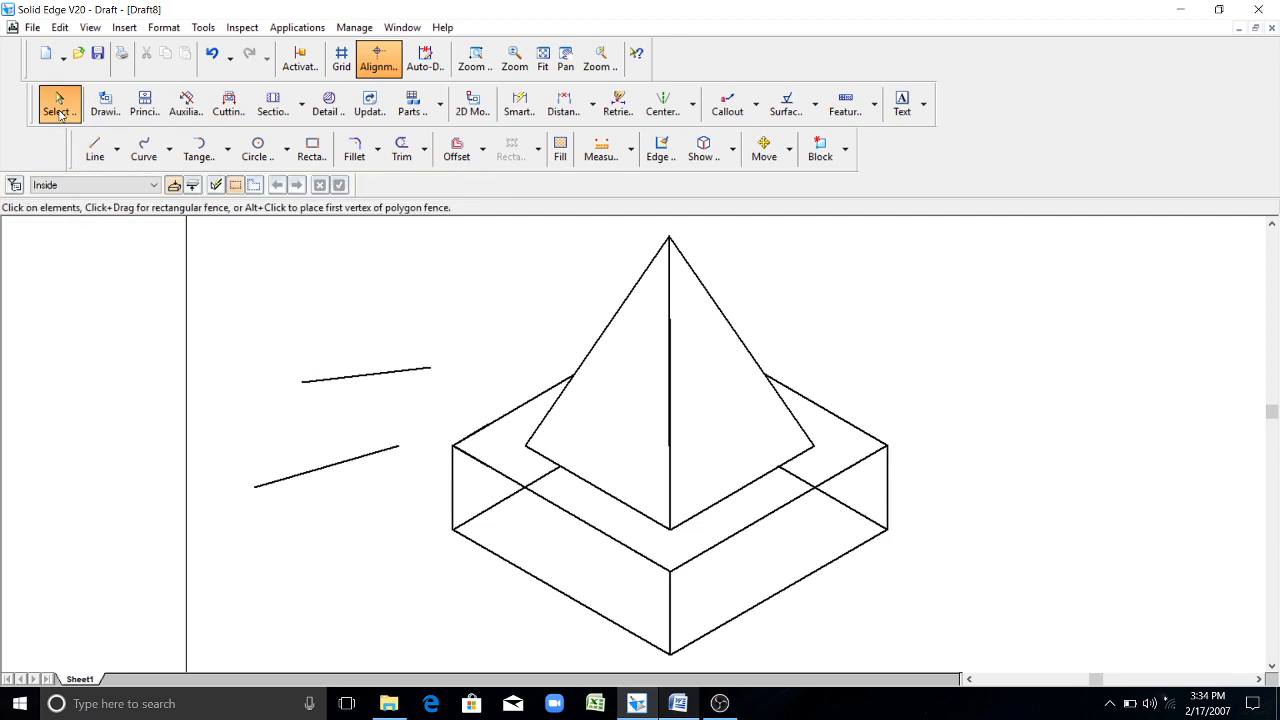
pyautogui.click(357, 453)
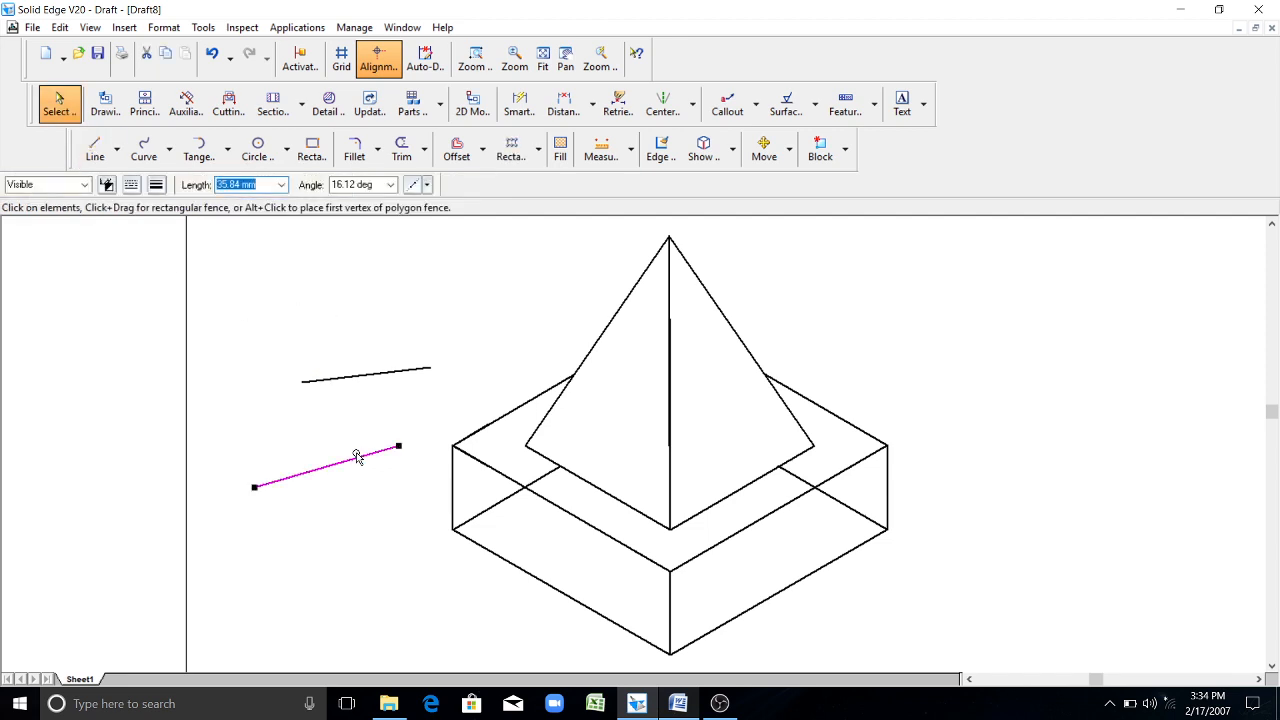
pyautogui.press('Delete')
pyautogui.click(357, 376)
pyautogui.press('Delete')
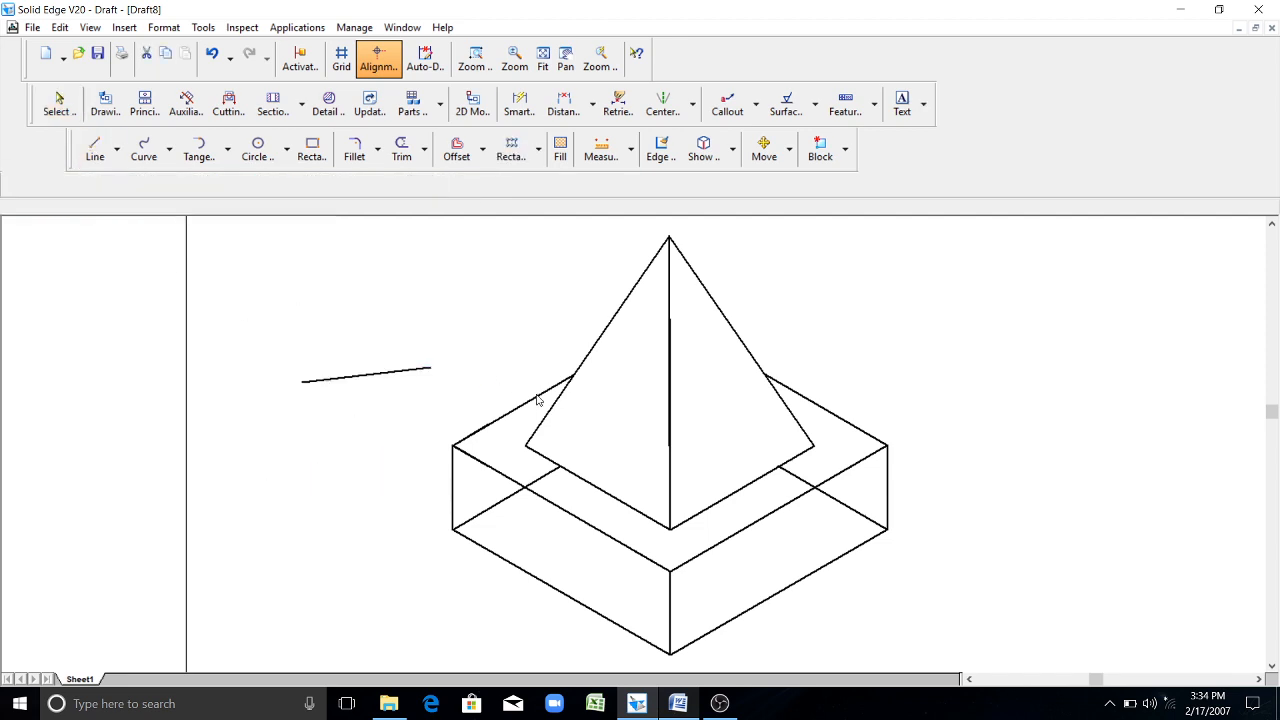
# - Delete the 50 mm vertical axis line that runs down from the pyramid's apex
pyautogui.click(670, 400)
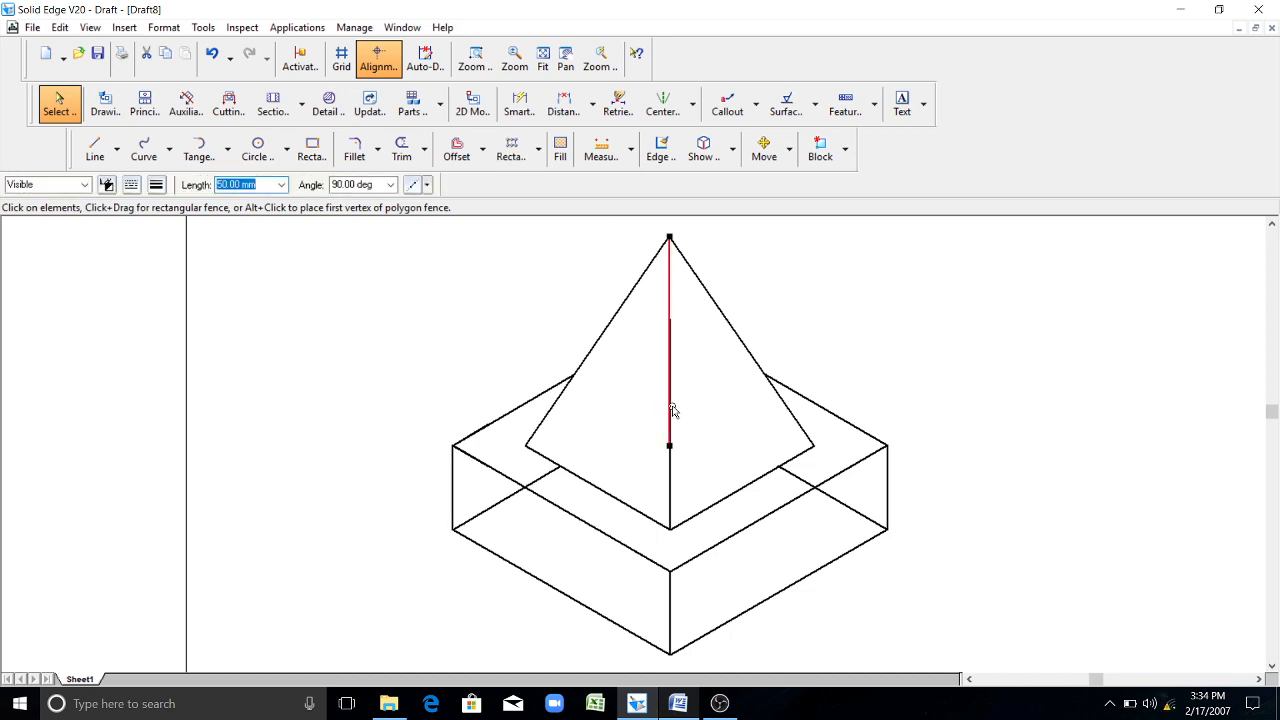
pyautogui.press('Delete')
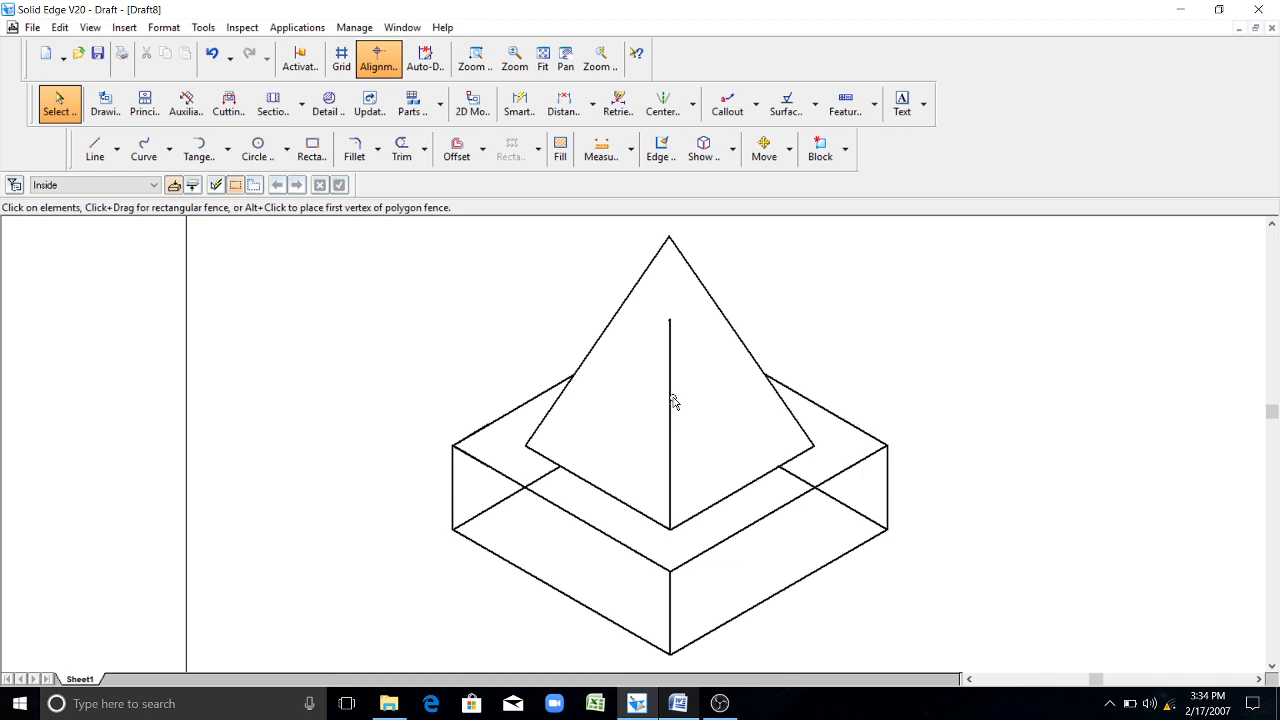
# - Delete the remaining vertical line segments inside the pyramid's outline
pyautogui.click(671, 399)
pyautogui.click(677, 443)
pyautogui.click(670, 447)
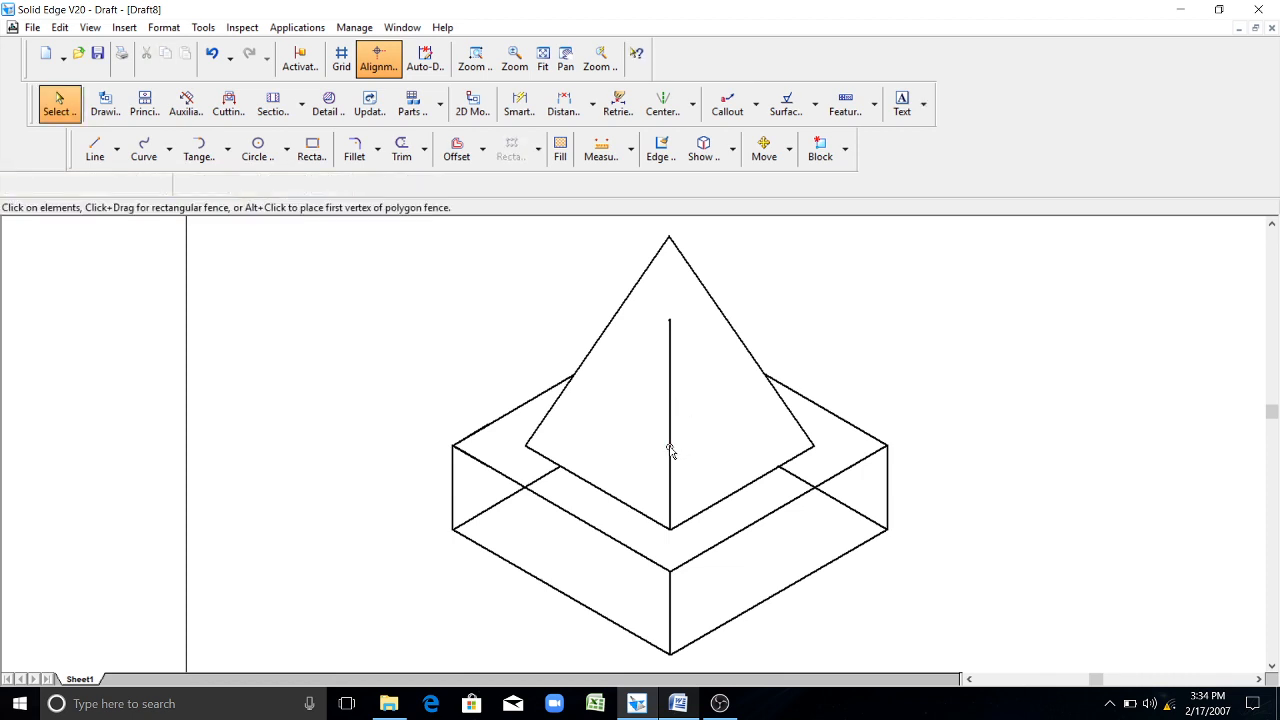
pyautogui.click(670, 482)
pyautogui.press('Delete')
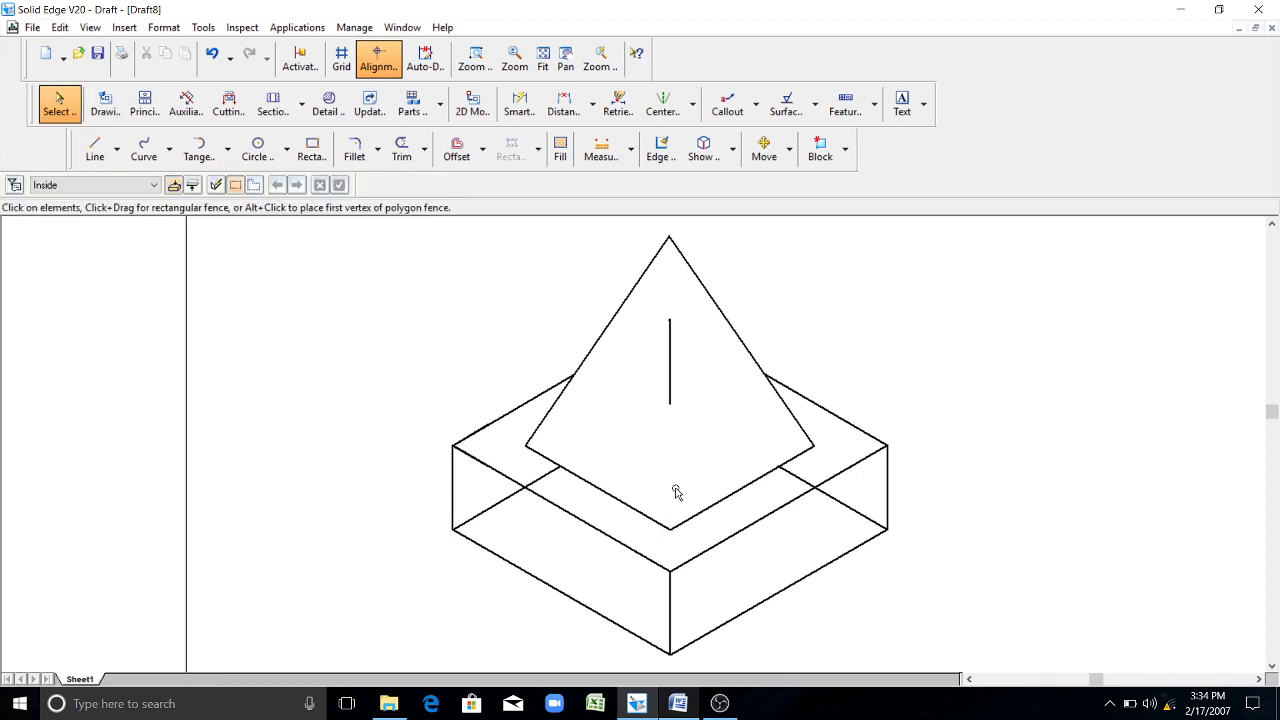
pyautogui.click(676, 392)
pyautogui.press('Delete')
pyautogui.moveTo(663, 307); pyautogui.dragTo(687, 374)
pyautogui.press('Delete')
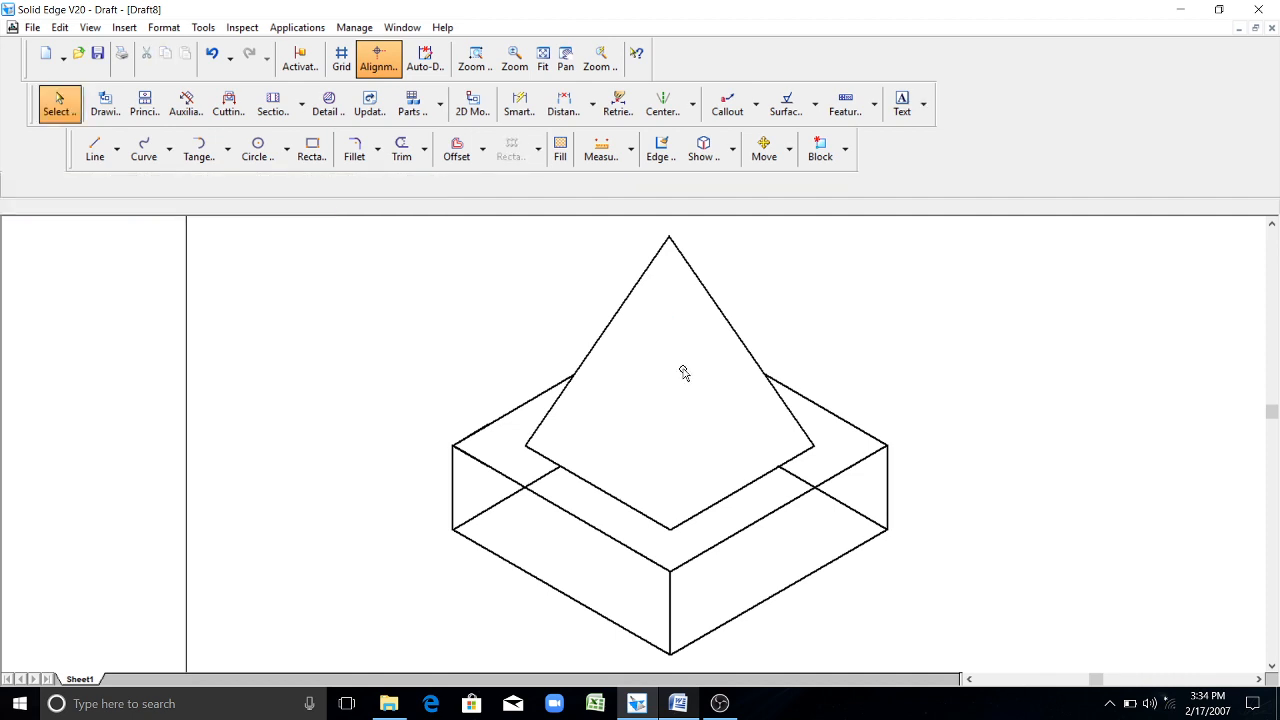
# - Draw a line from the front corner of the pyramid's base up to its apex
pyautogui.moveTo(73, 148); pyautogui.dragTo(5, 148)
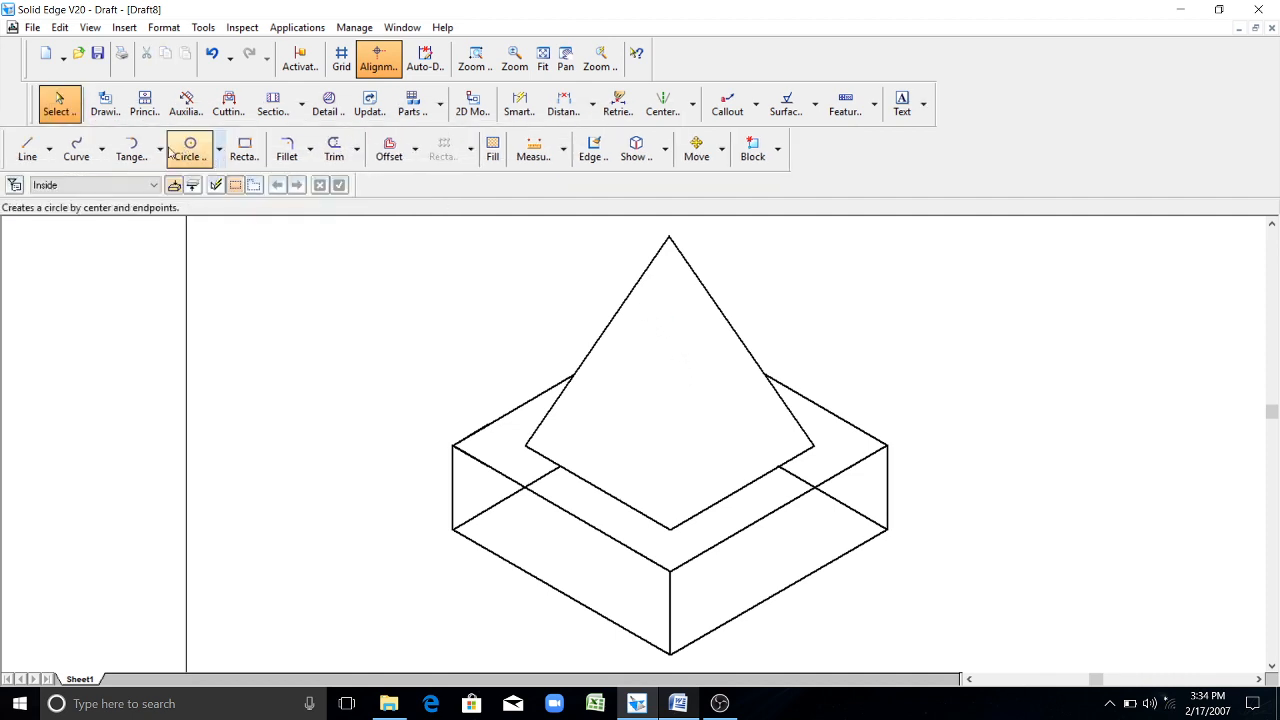
pyautogui.click(31, 157)
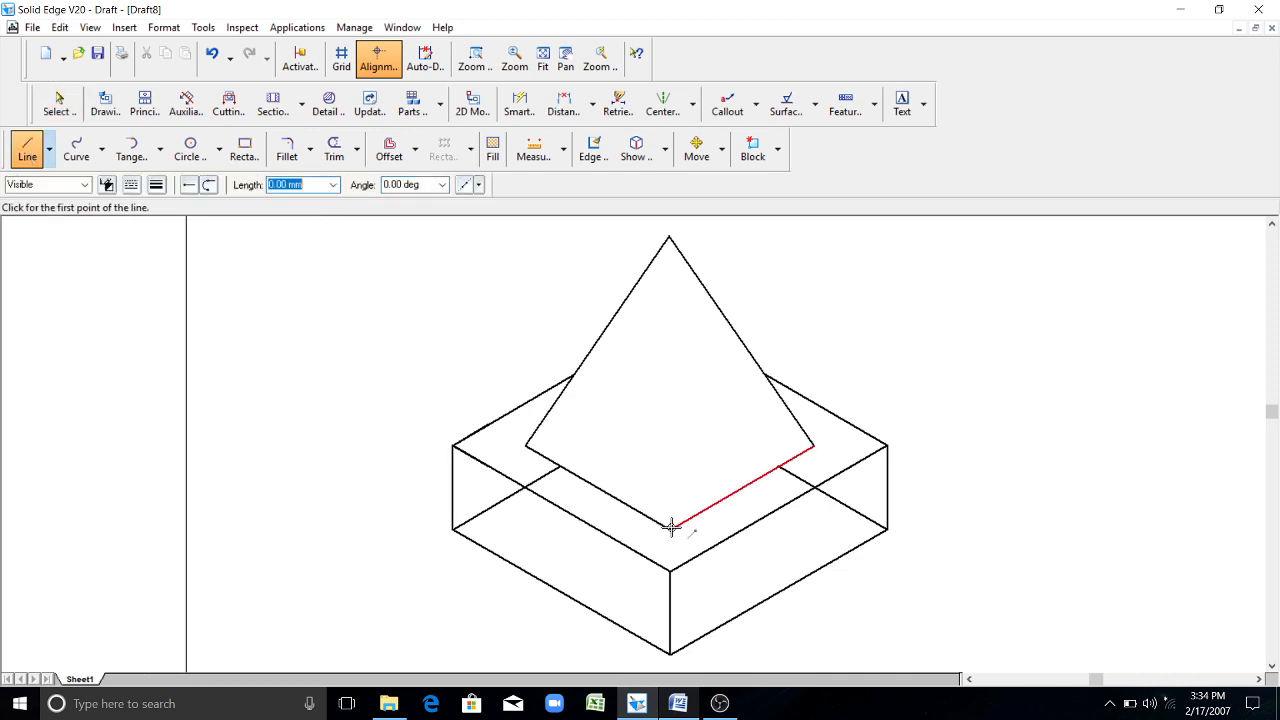
pyautogui.click(670, 528)
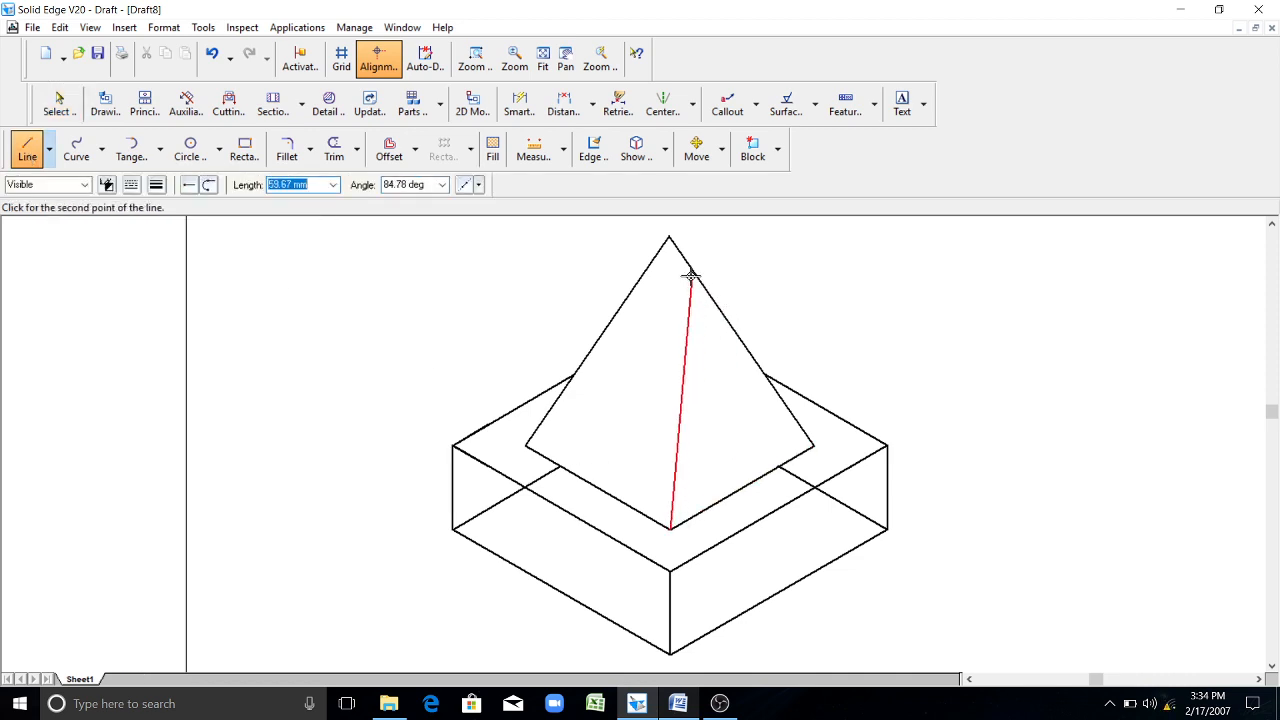
pyautogui.click(666, 240)
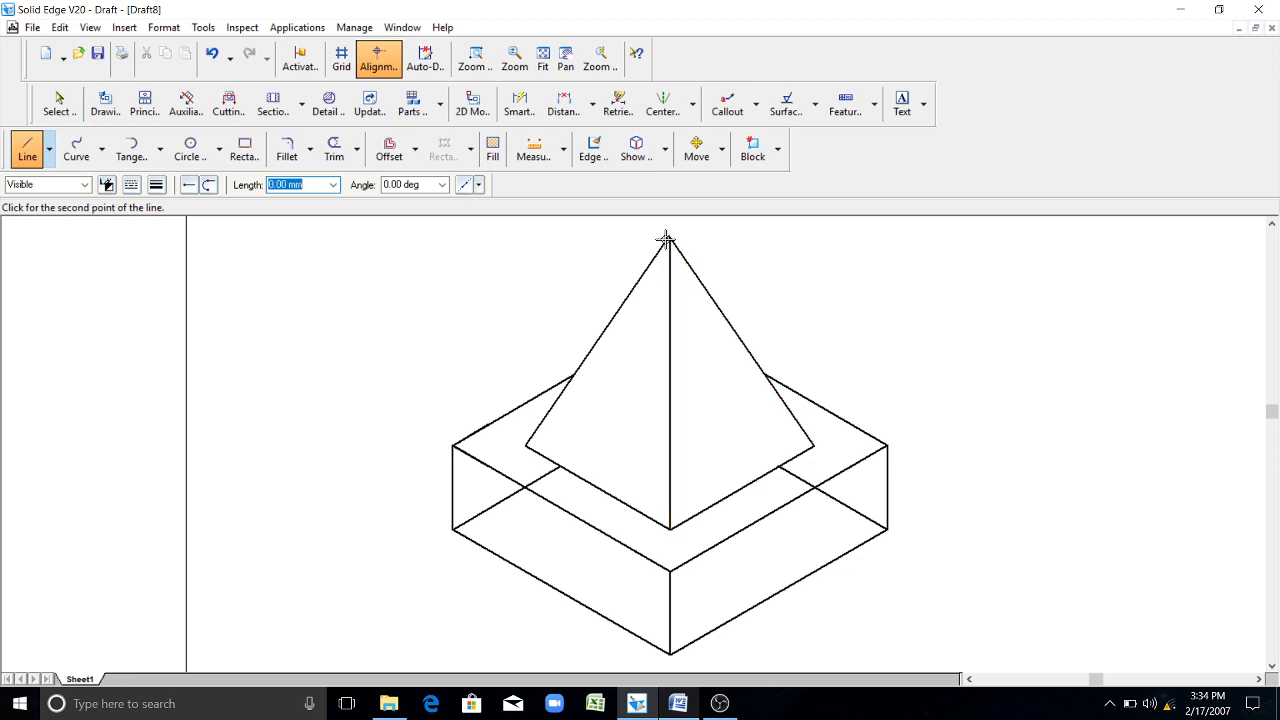
pyautogui.press('Escape')
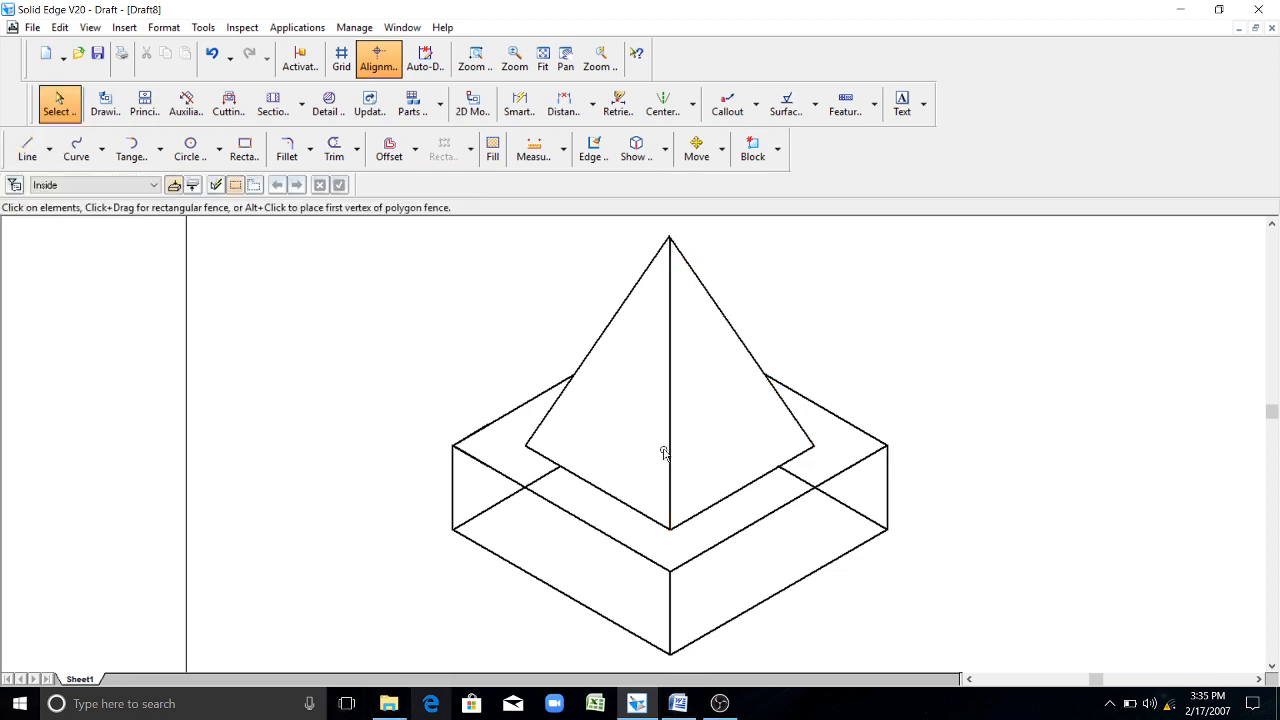
# - Trim away the slab's two hidden lower rear edges and delete the stray short segment at its left corner
pyautogui.scroll(1, 669, 466)
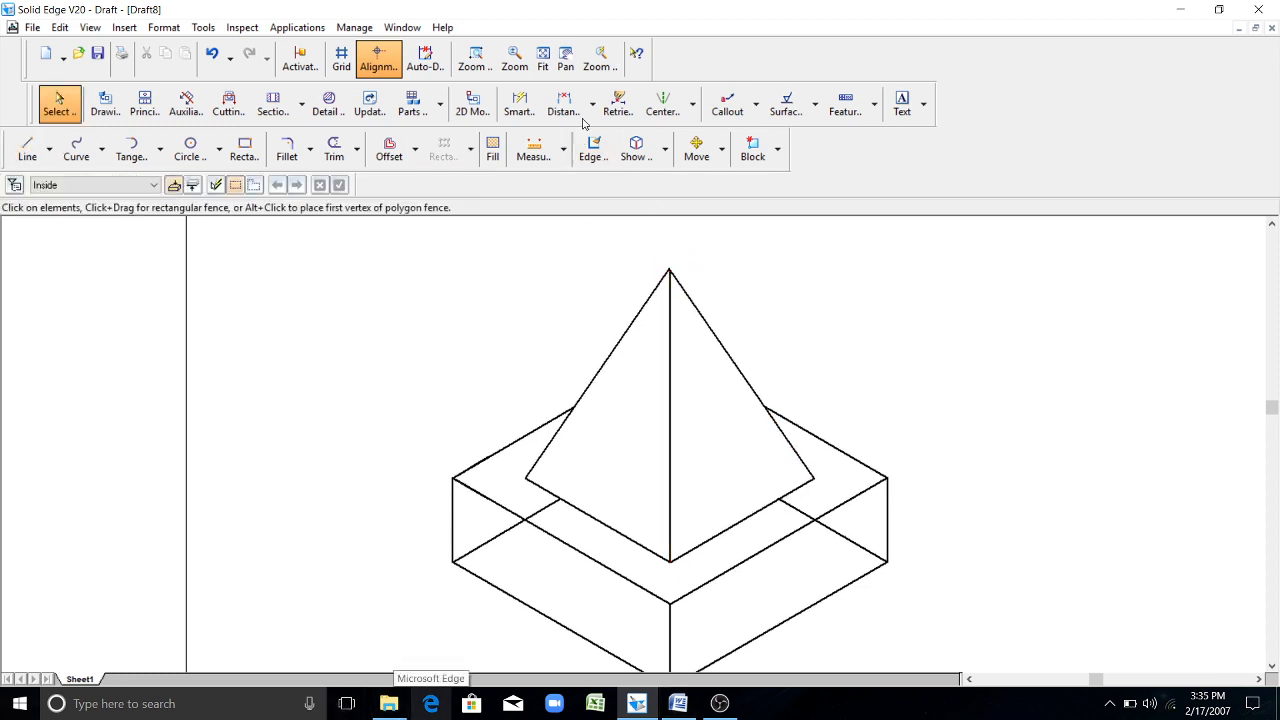
pyautogui.click(334, 150)
pyautogui.moveTo(481, 566)
pyautogui.mouseDown()
pyautogui.moveTo(497, 563)
pyautogui.moveTo(500, 531)
pyautogui.moveTo(566, 520)
pyautogui.moveTo(538, 505)
pyautogui.mouseUp()
pyautogui.click(538, 505)
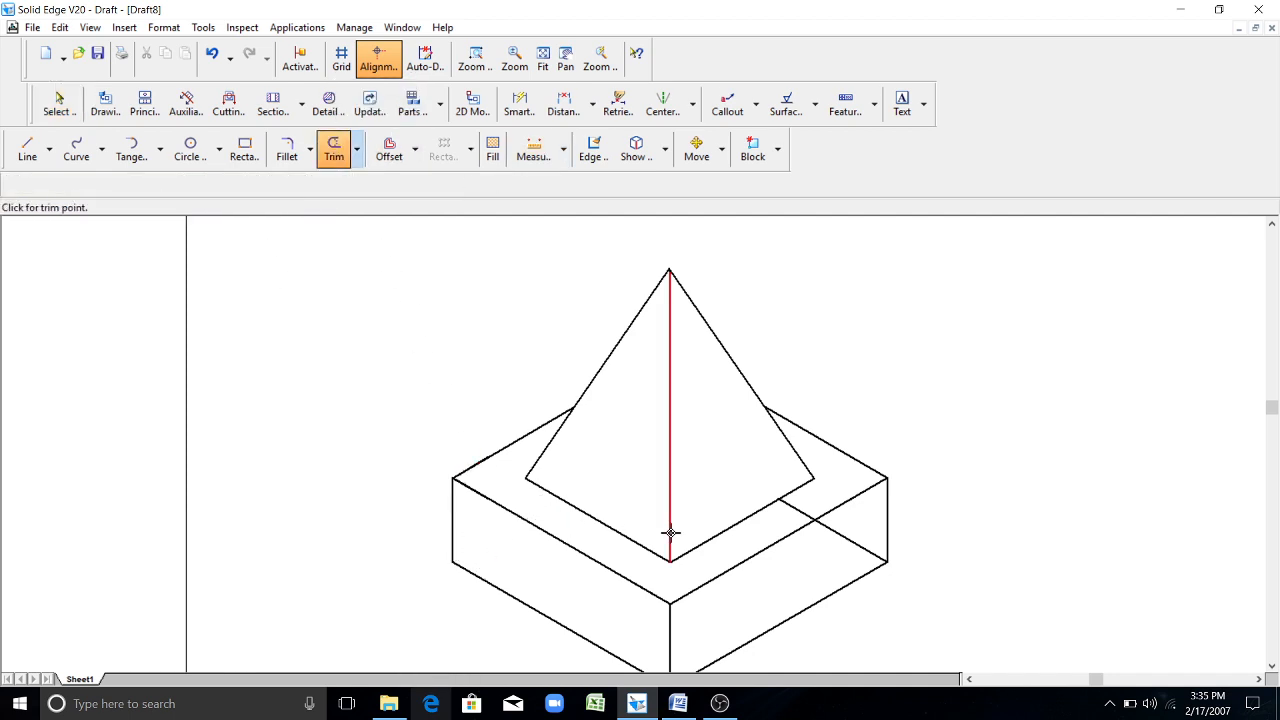
pyautogui.click(798, 513)
pyautogui.click(858, 540)
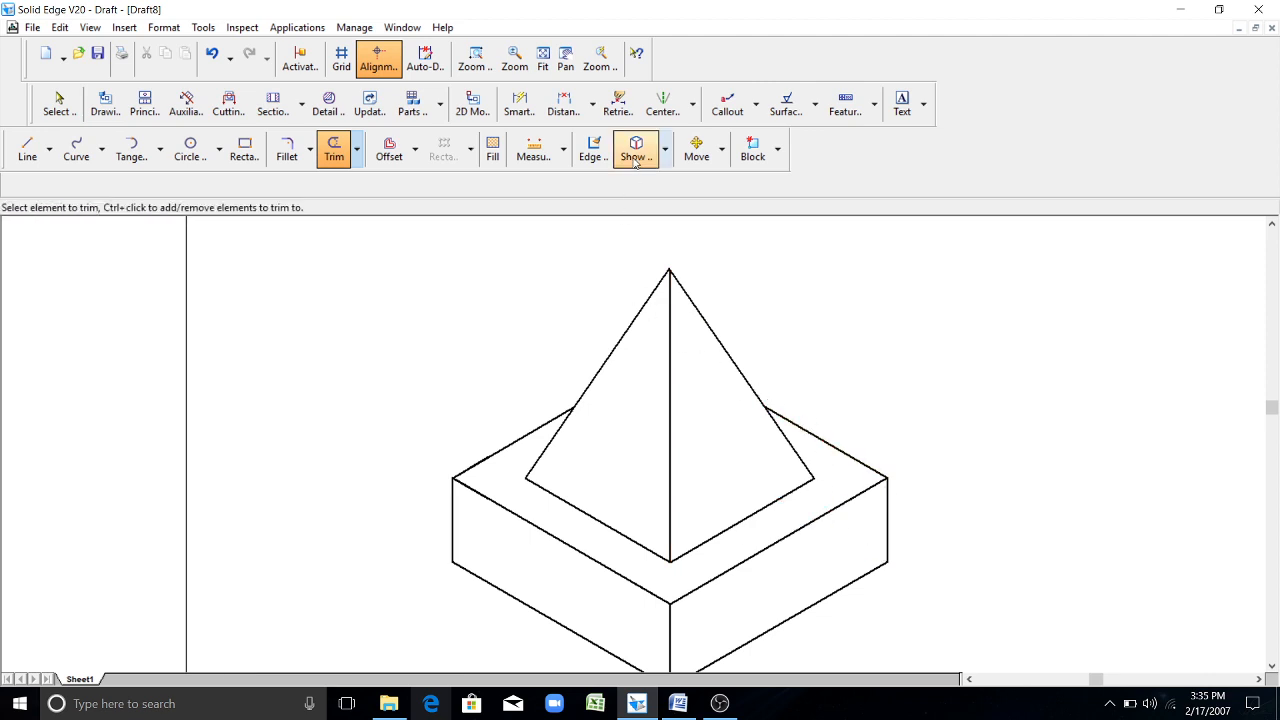
pyautogui.press('Escape')
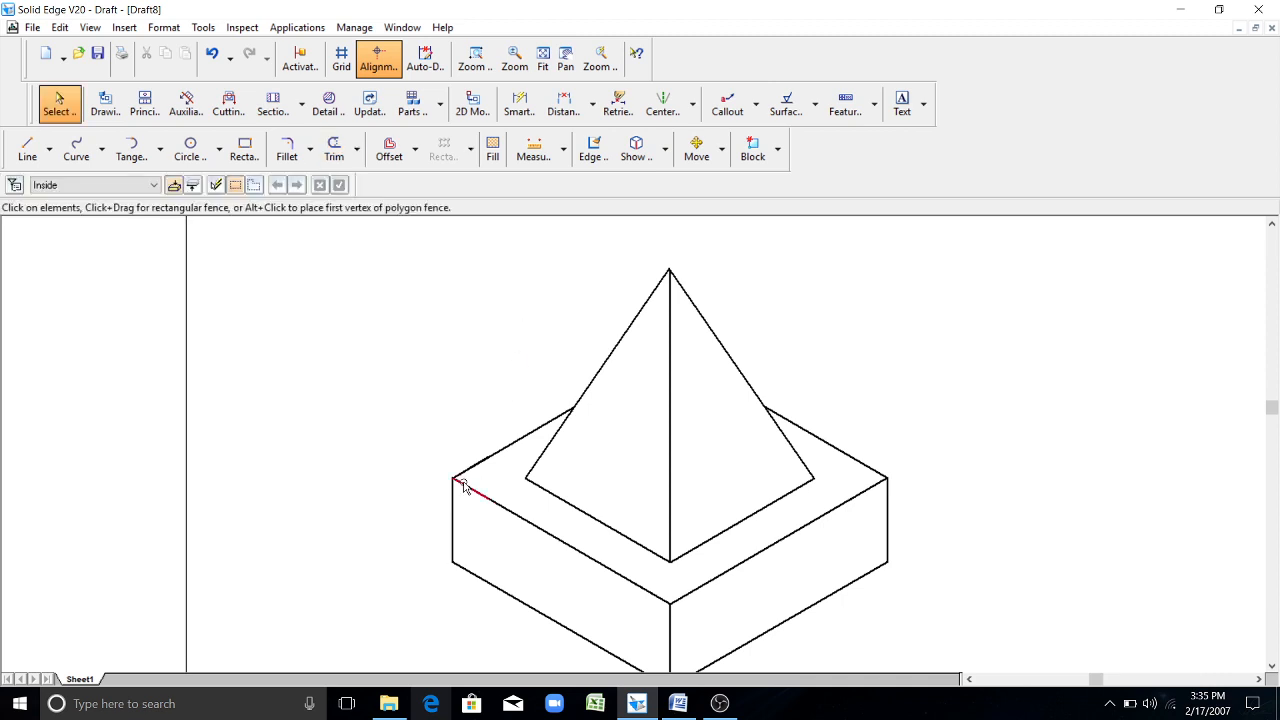
pyautogui.click(473, 471)
pyautogui.press('Delete')
# - Dimension the slab's lower front-left edge, placing the dimension outside the slab
pyautogui.click(542, 60)
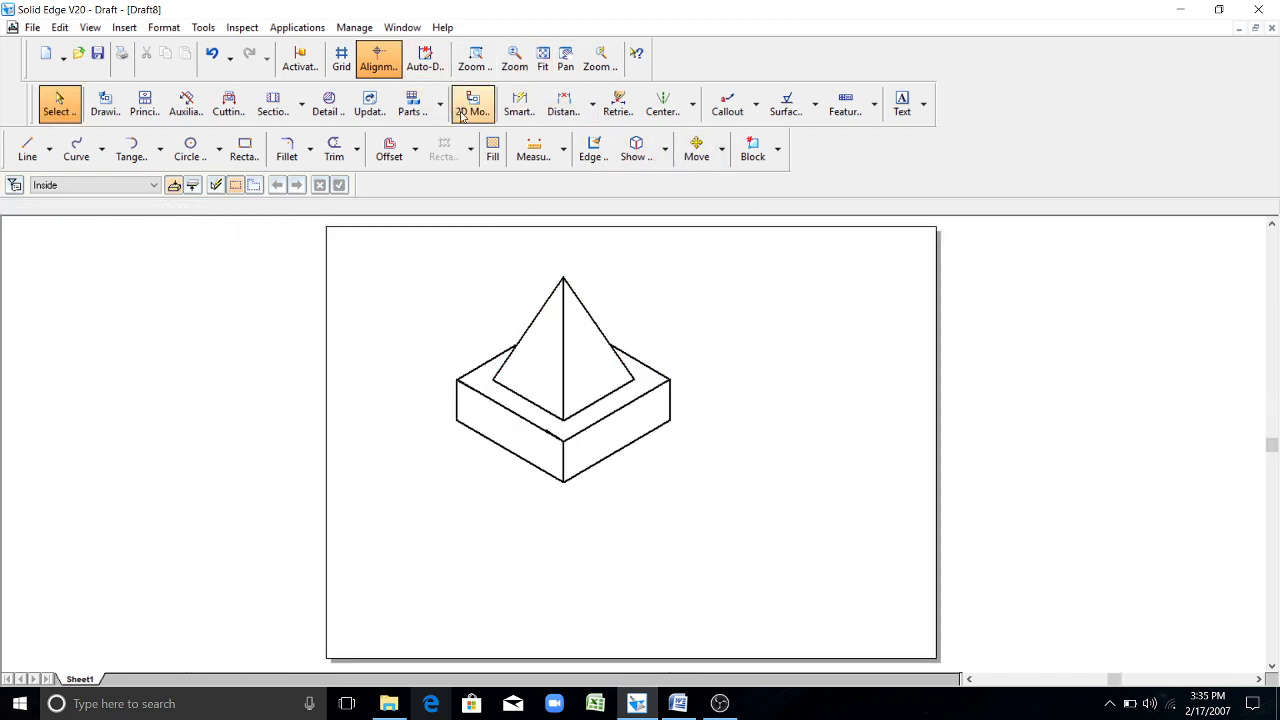
pyautogui.click(514, 60)
pyautogui.moveTo(511, 309)
pyautogui.mouseDown()
pyautogui.moveTo(491, 406)
pyautogui.moveTo(540, 456)
pyautogui.mouseUp()
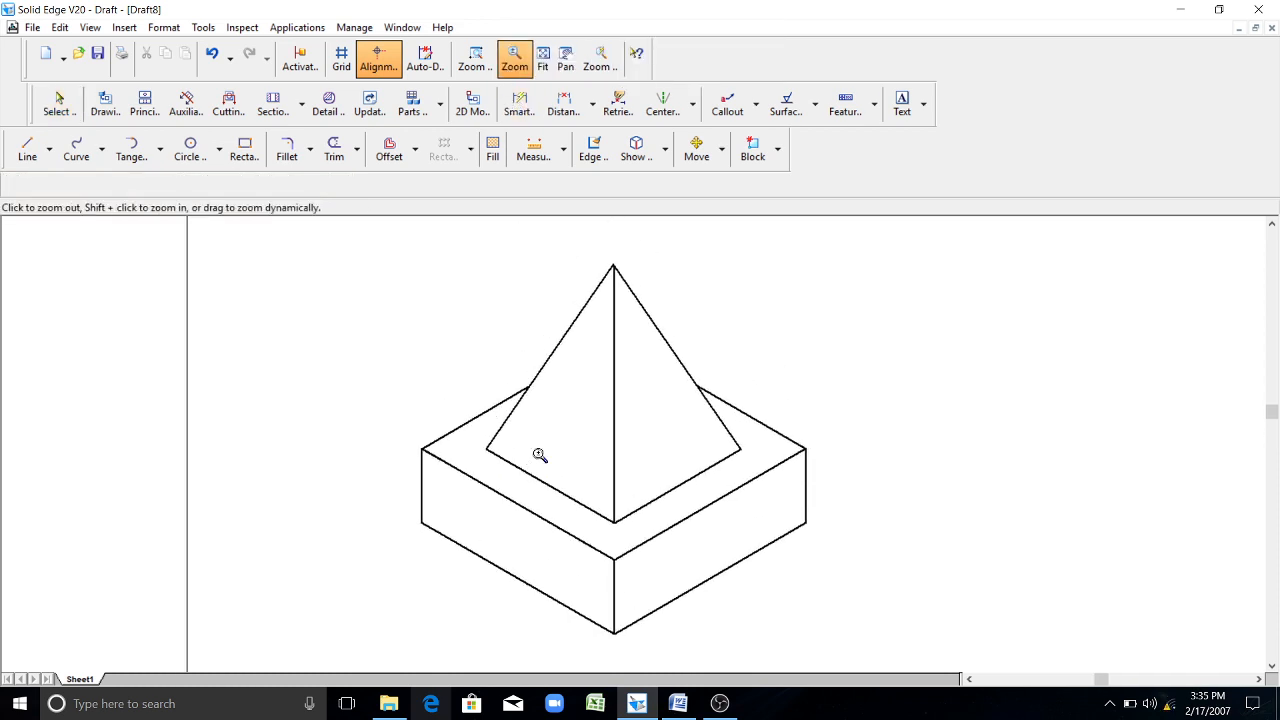
pyautogui.click(520, 105)
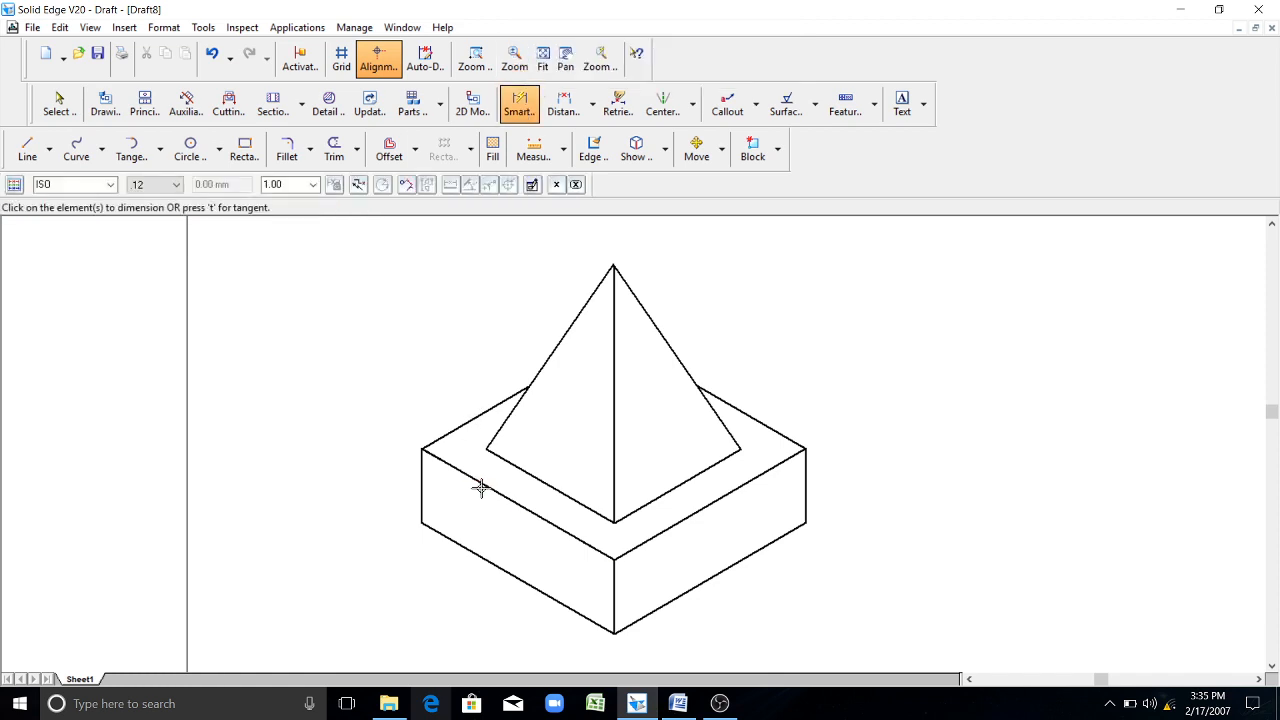
pyautogui.click(497, 567)
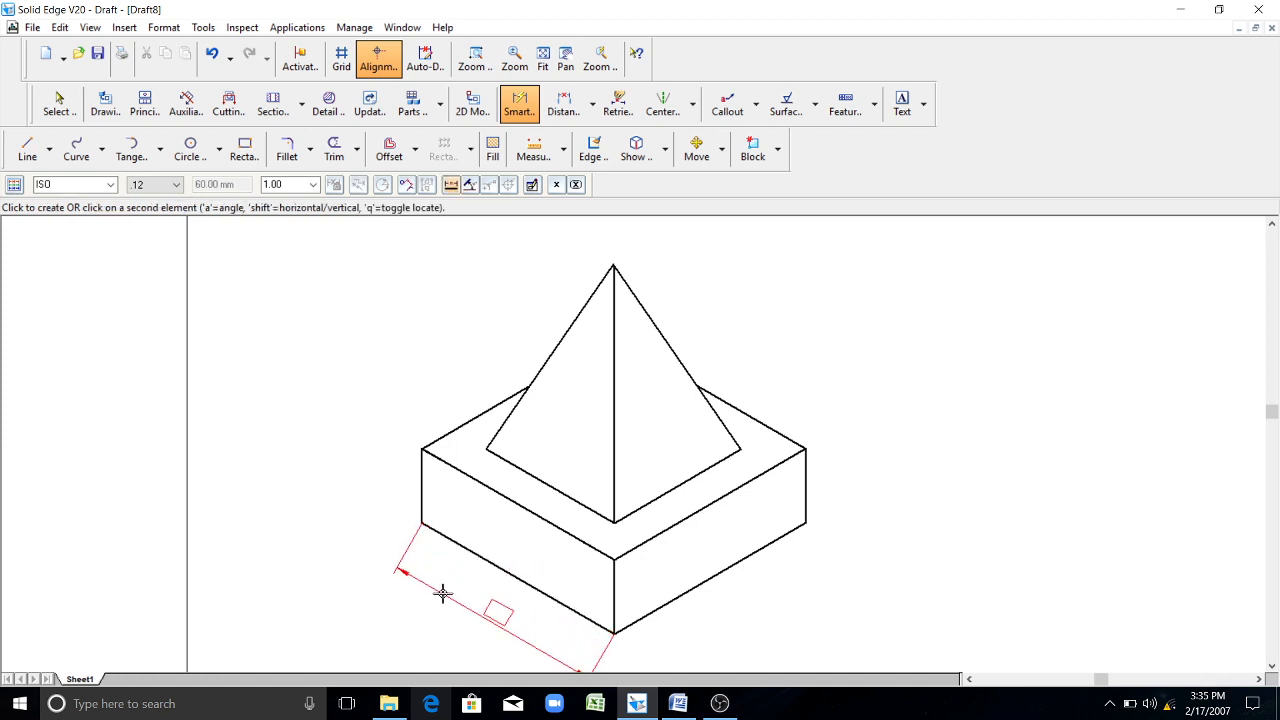
pyautogui.click(443, 594)
# - Dimension the front-left edge of the pyramid's base and the slab's upper front-right edge
pyautogui.click(522, 480)
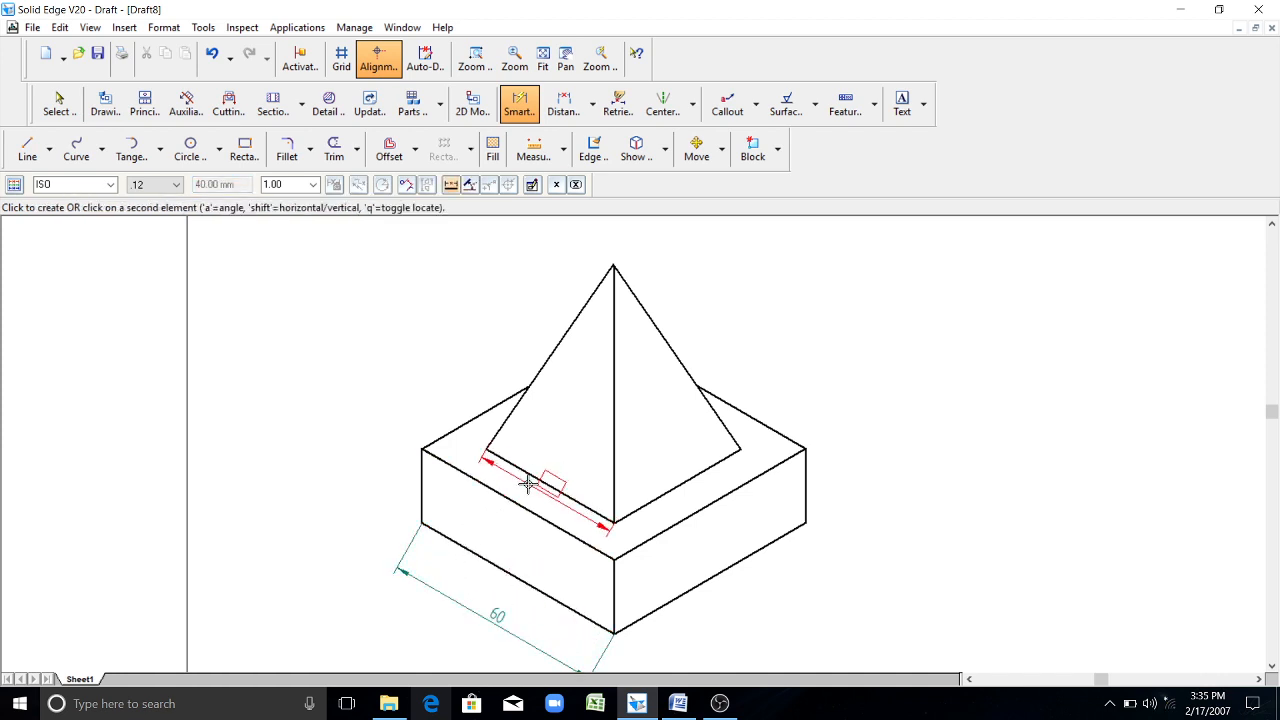
pyautogui.click(498, 457)
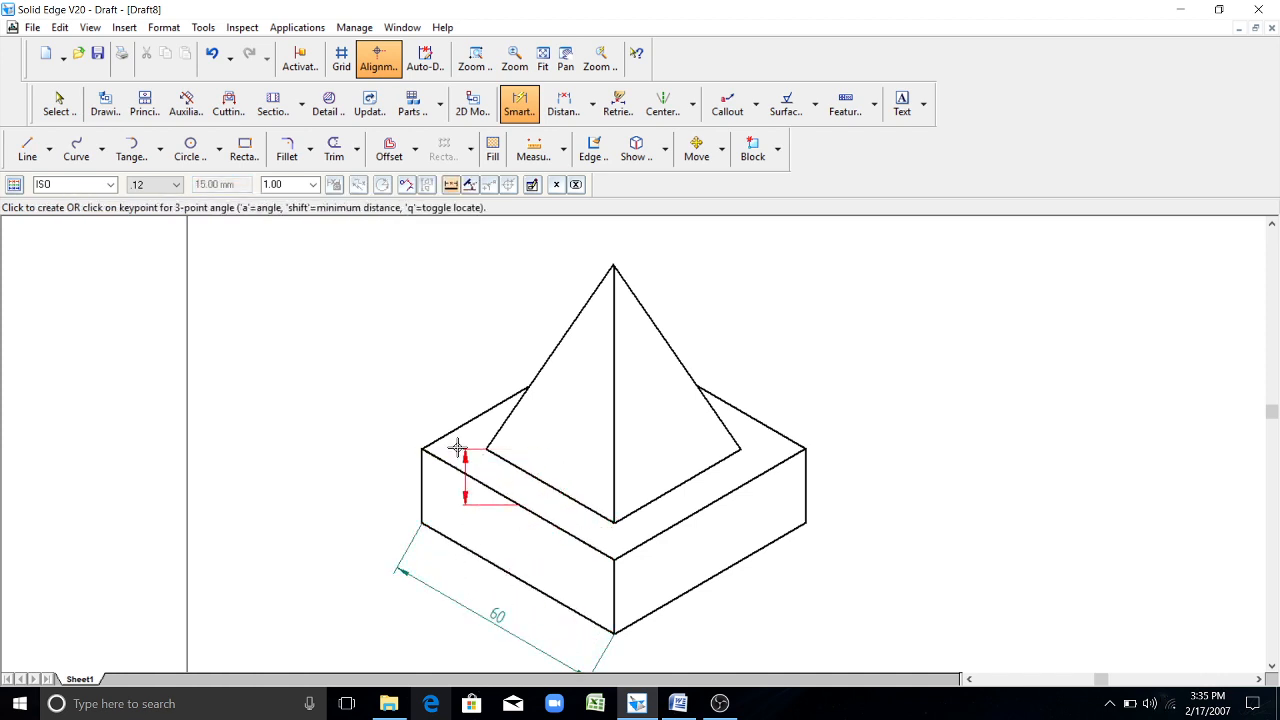
pyautogui.click(537, 108)
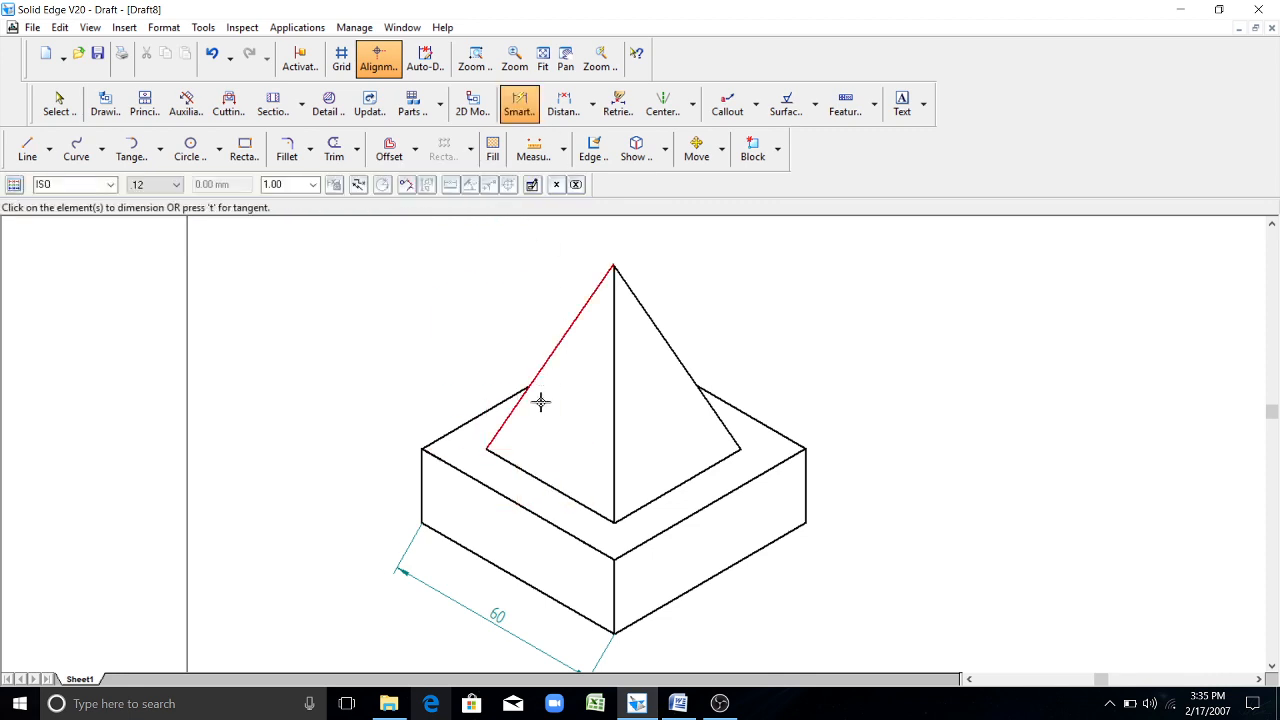
pyautogui.click(541, 478)
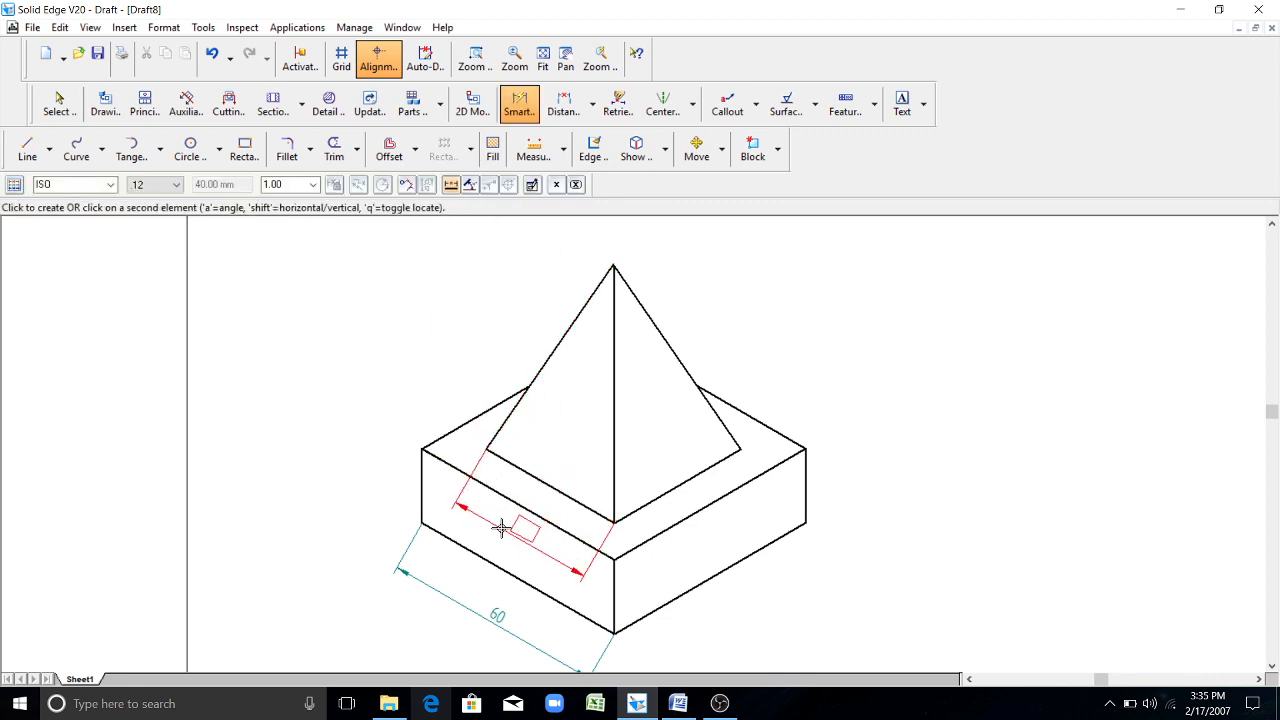
pyautogui.click(501, 529)
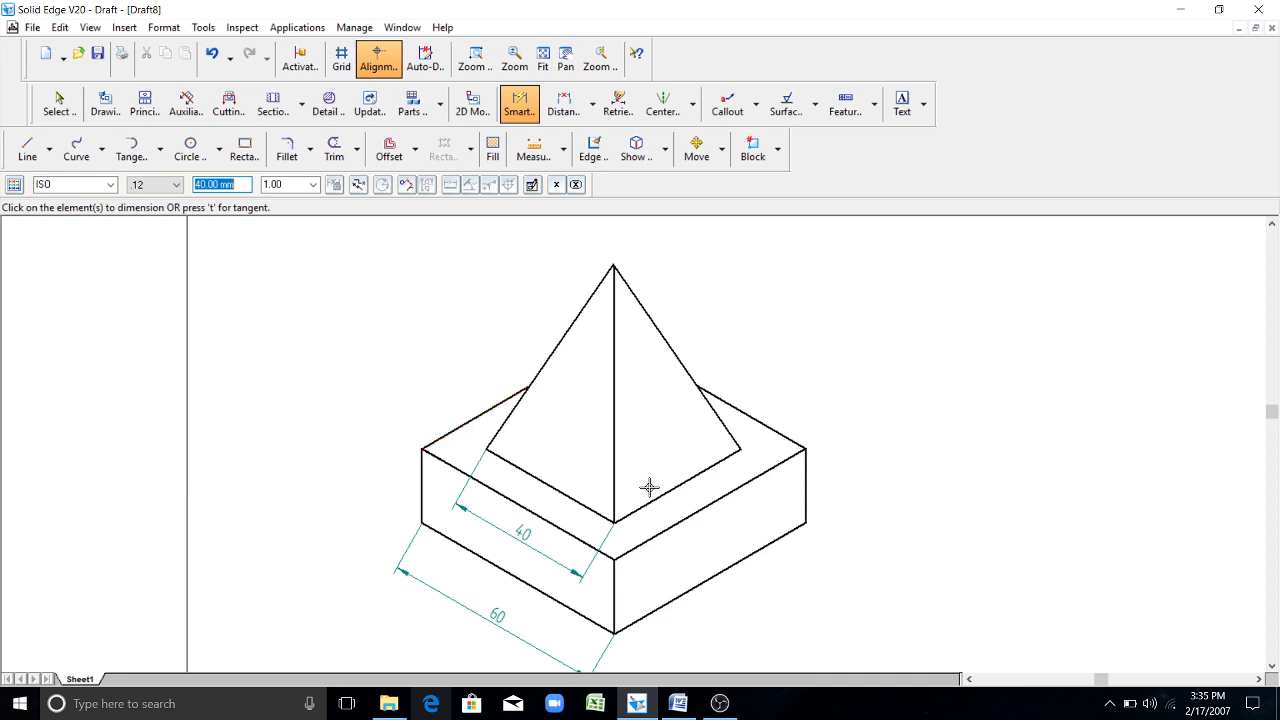
pyautogui.click(693, 515)
pyautogui.click(710, 530)
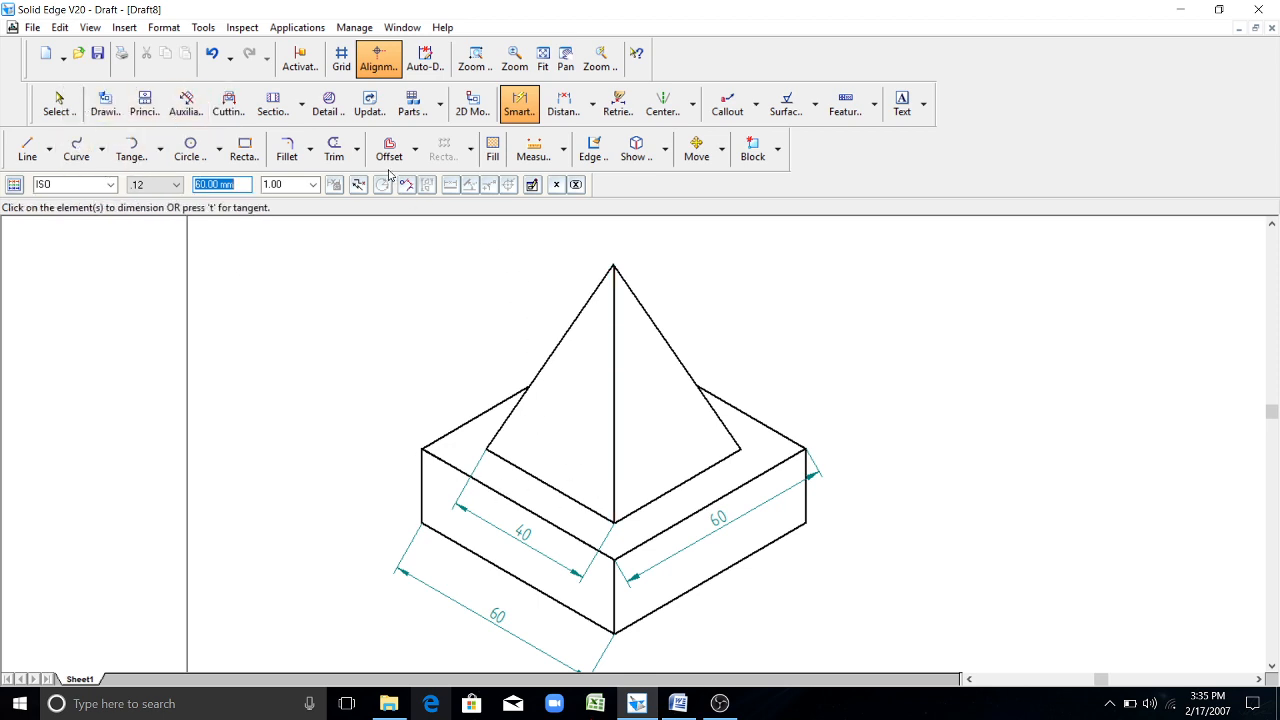
# - Draw a horizontal line joining the left and right corners of the pyramid's base
pyautogui.click(27, 148)
pyautogui.click(488, 451)
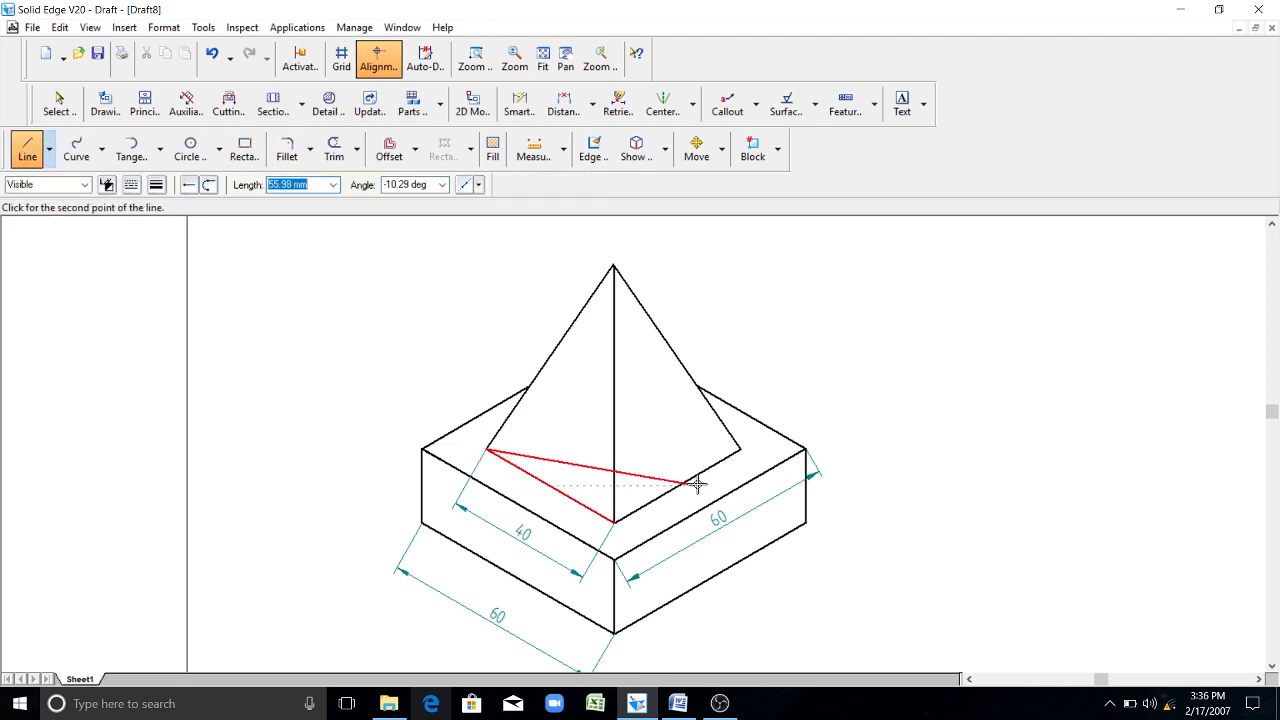
pyautogui.click(739, 449)
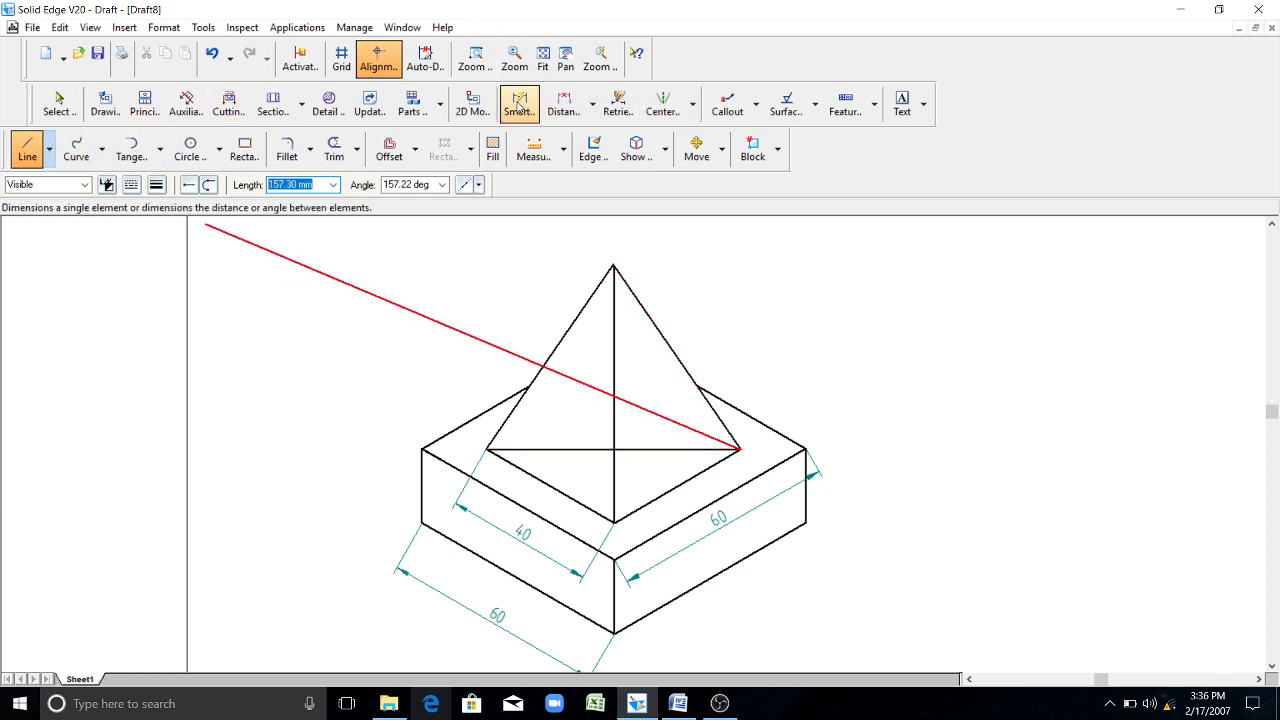
# - Dimension the pyramid's vertical height from the horizontal base diagonal to the apex, placing the dimension to the pyramid's right
pyautogui.click(519, 104)
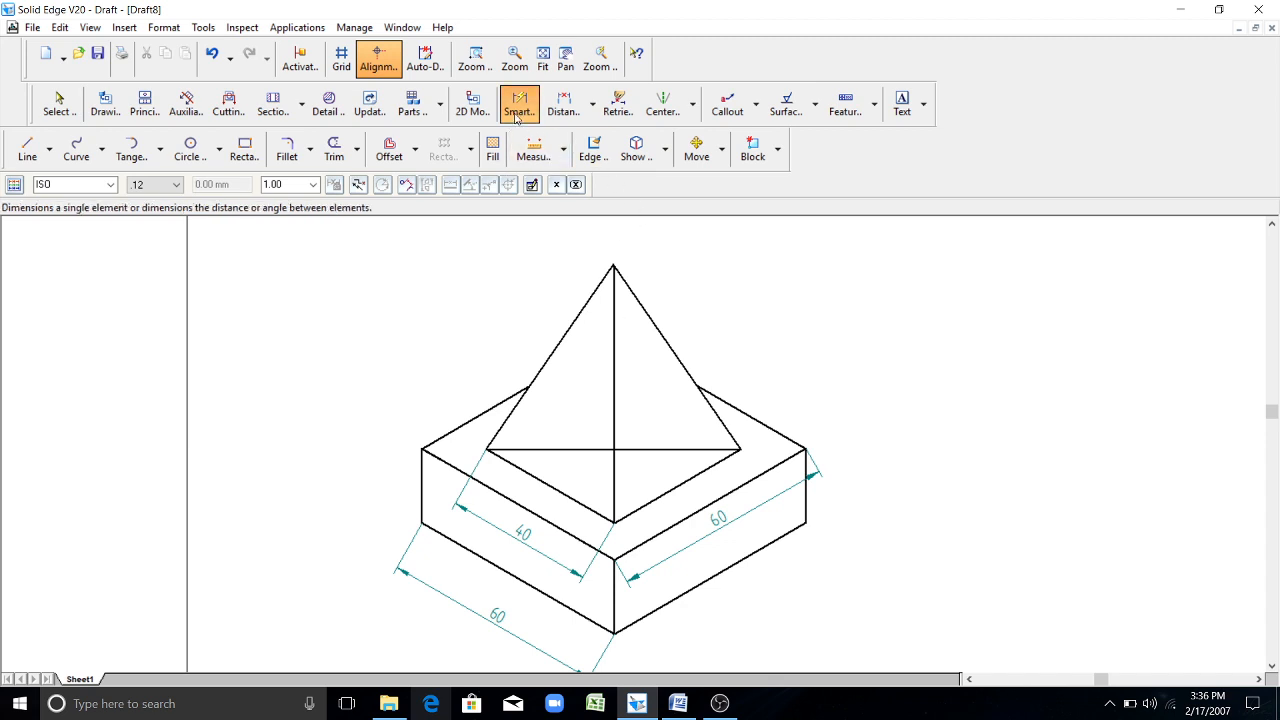
pyautogui.click(563, 104)
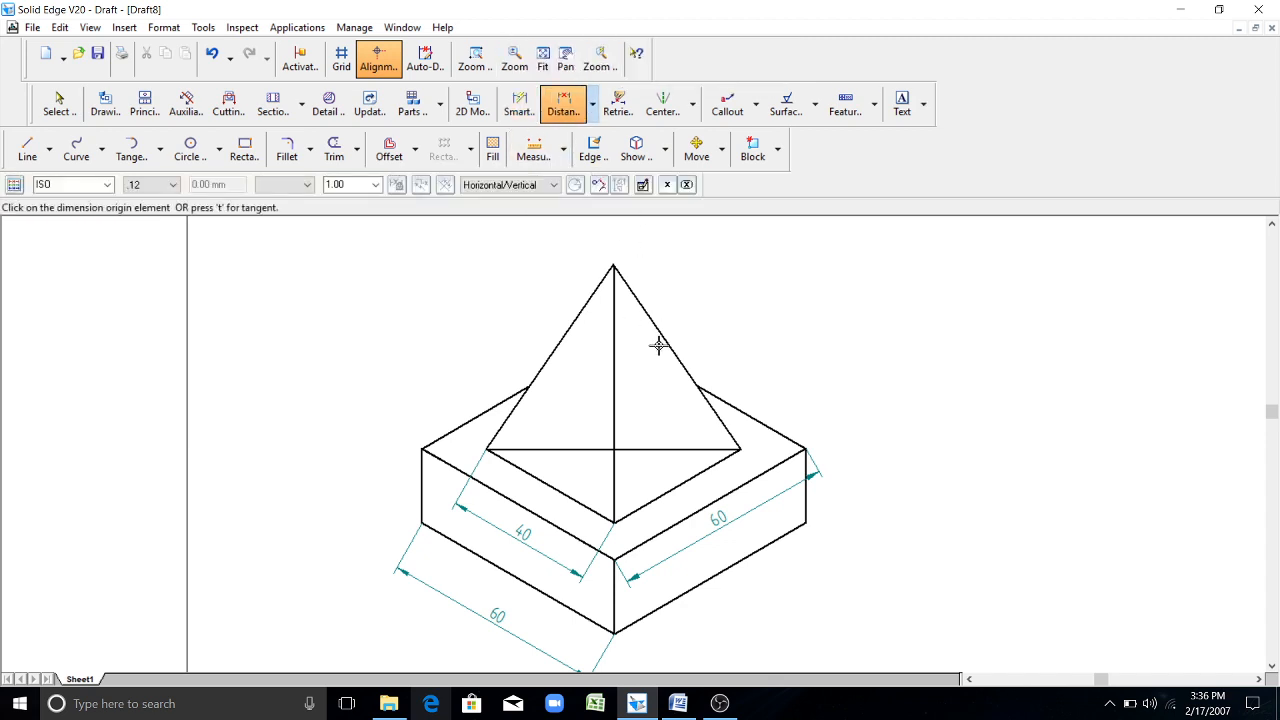
pyautogui.click(616, 451)
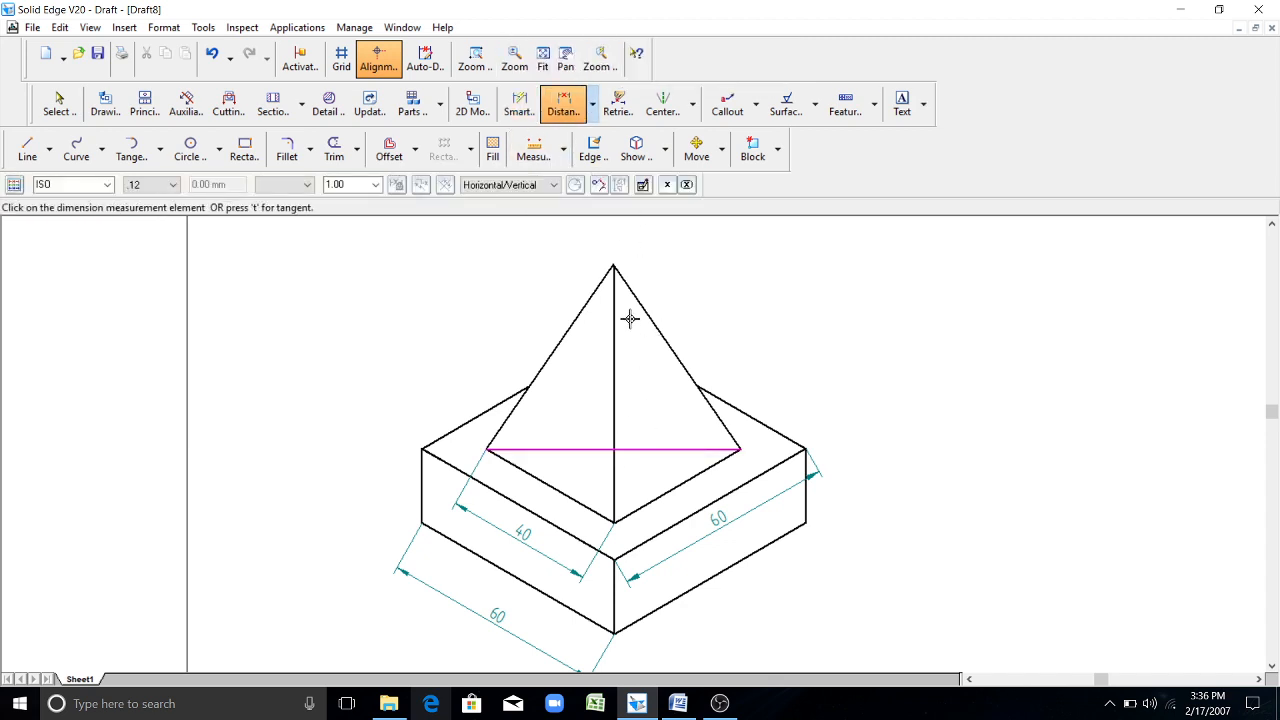
pyautogui.click(613, 263)
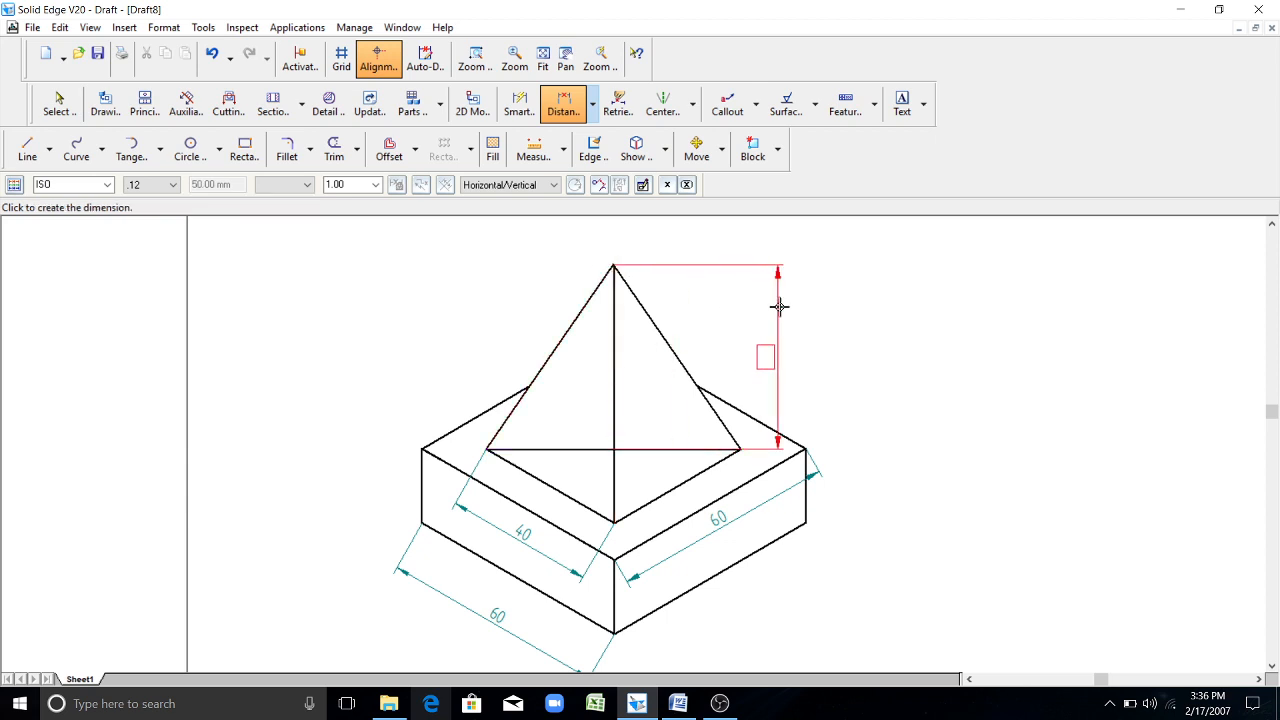
pyautogui.click(865, 315)
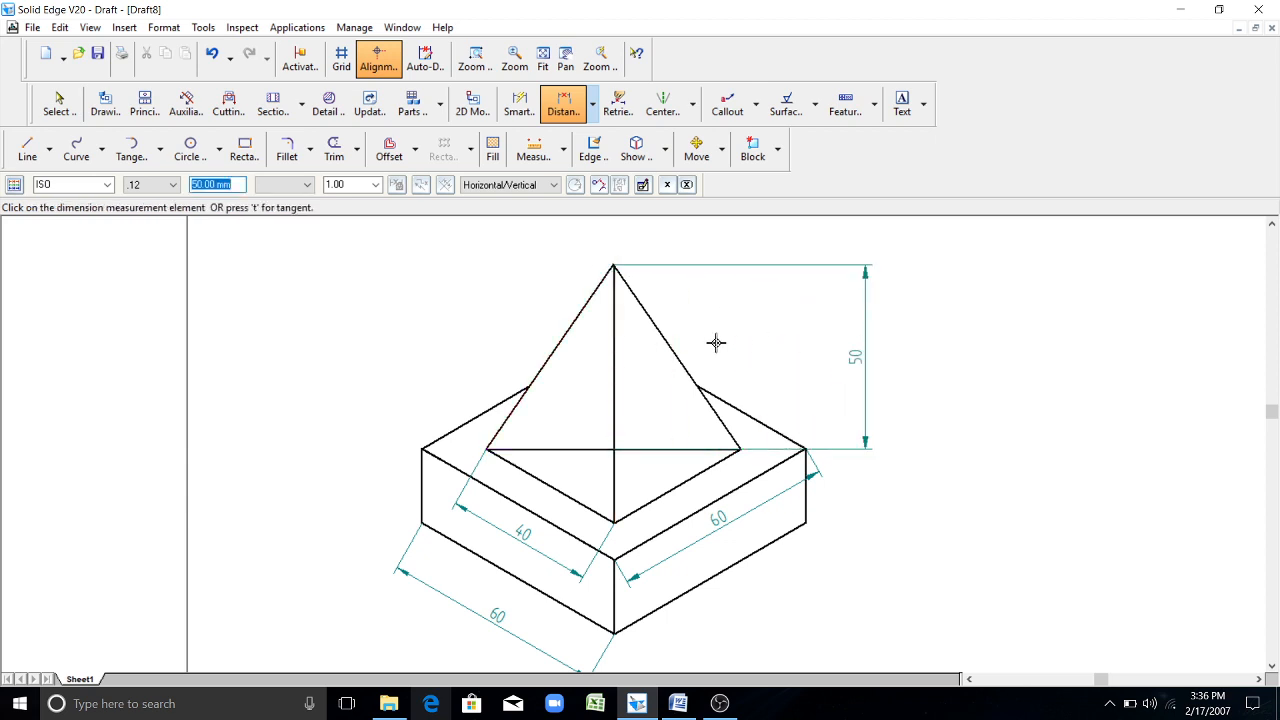
pyautogui.press('Escape')
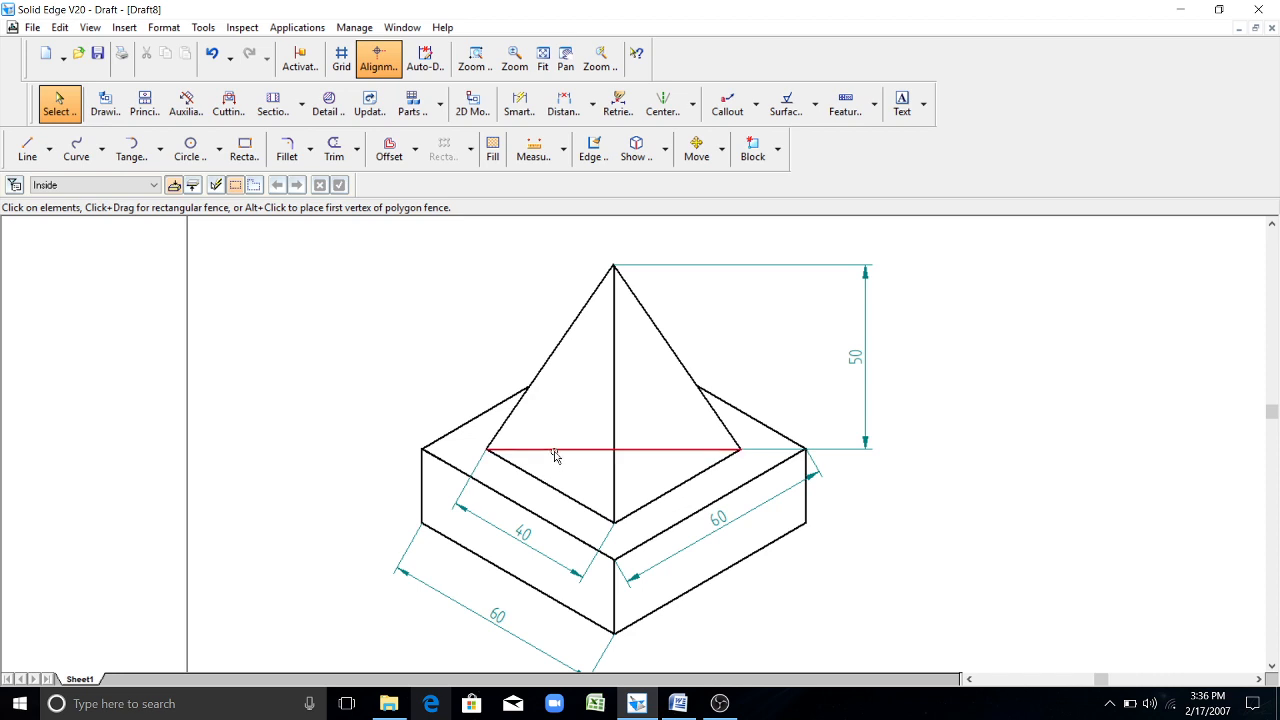
# - Delete the horizontal diagonal across the pyramid's base, and undo the deletion
pyautogui.click(556, 455)
pyautogui.press('Delete')
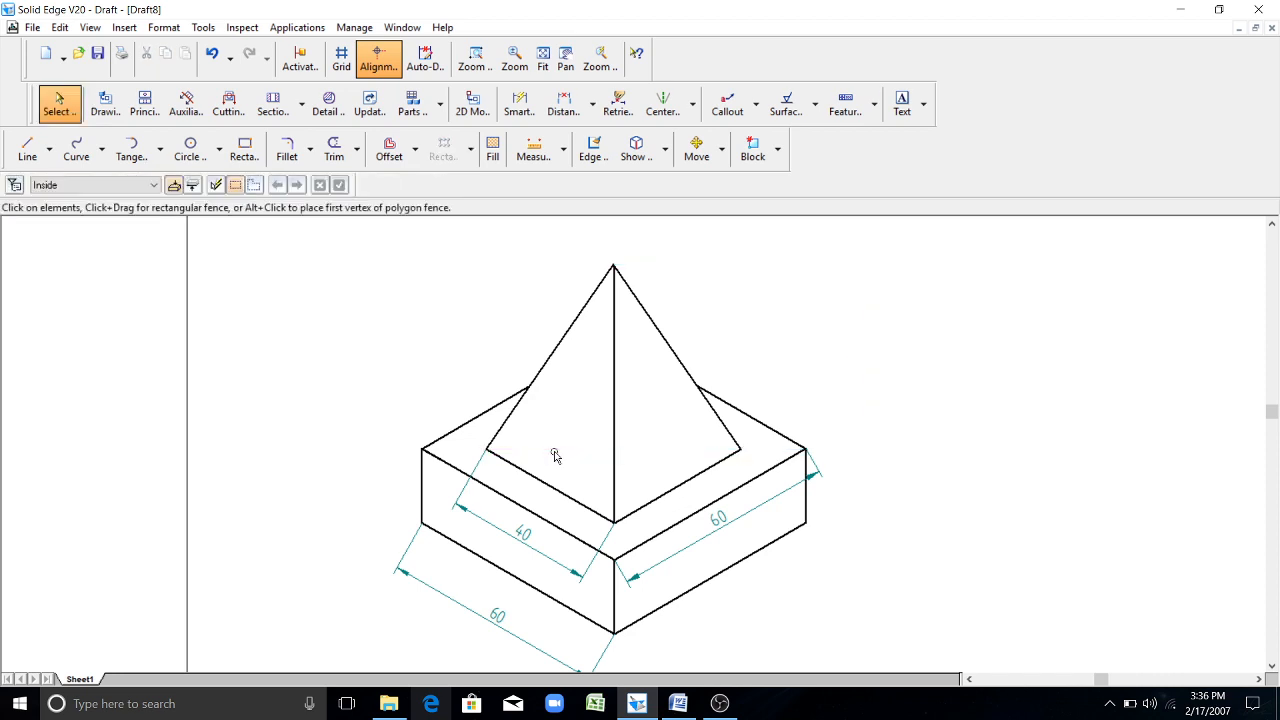
pyautogui.hotkey('ctrl', 'z')
pyautogui.click(556, 451)
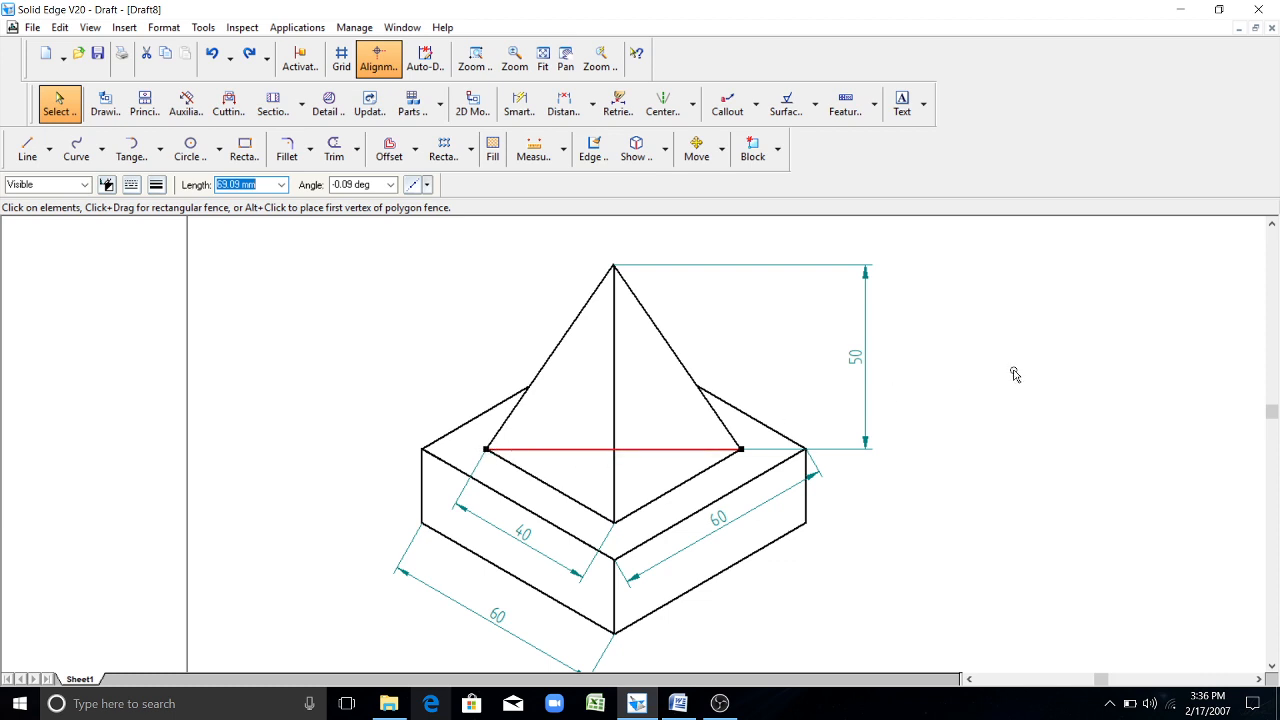
pyautogui.click(1055, 367)
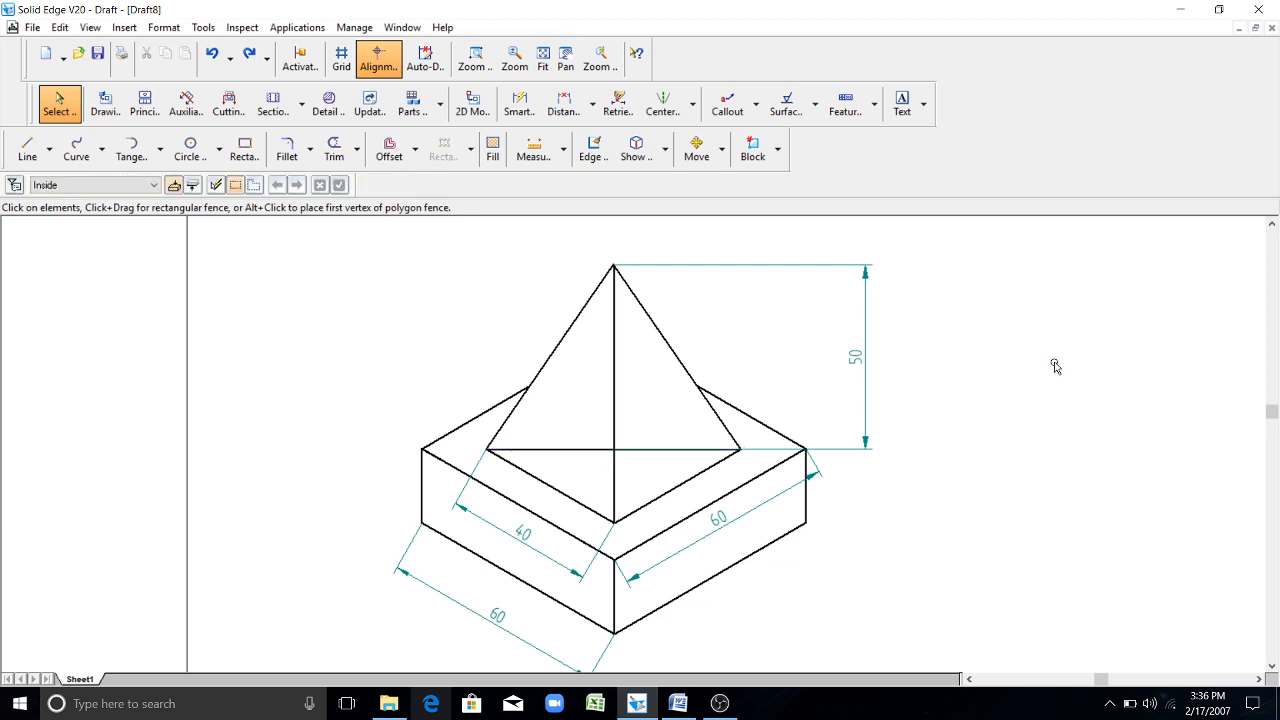
# - Draw two short vertical lines crossing the horizontal base diagonal, one on each side of the pyramid's centre line
pyautogui.click(588, 452)
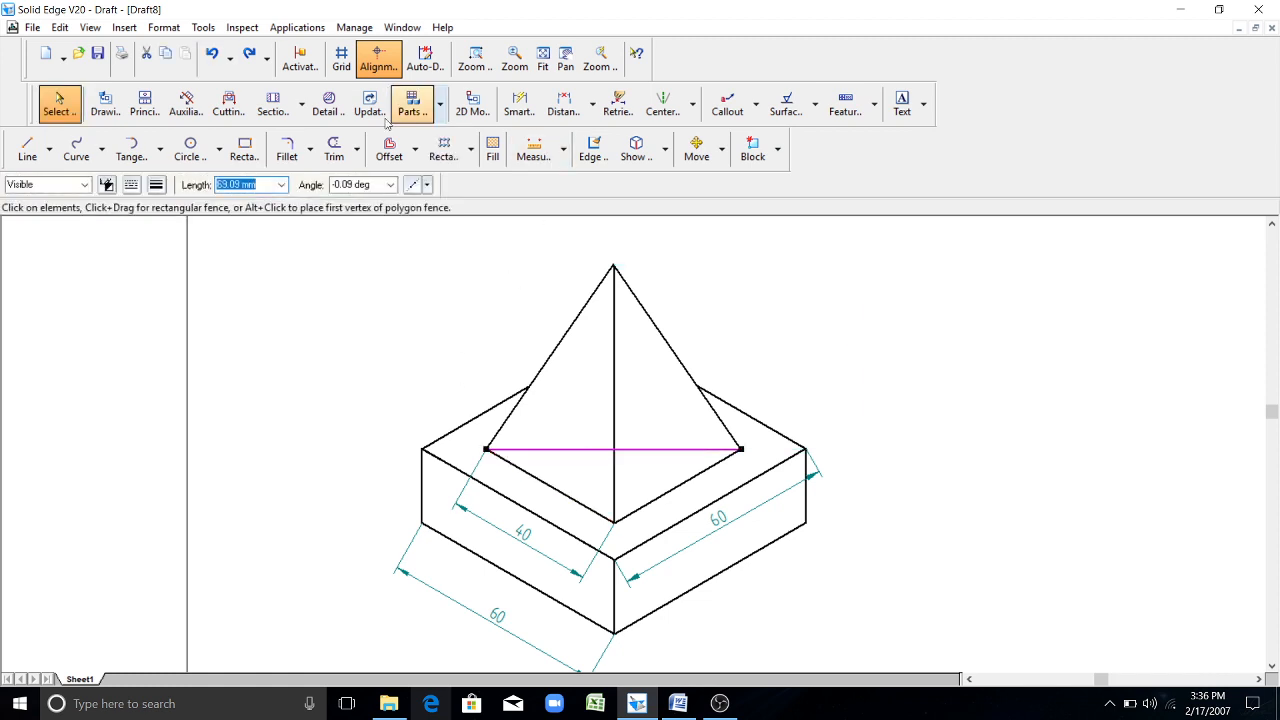
pyautogui.click(27, 148)
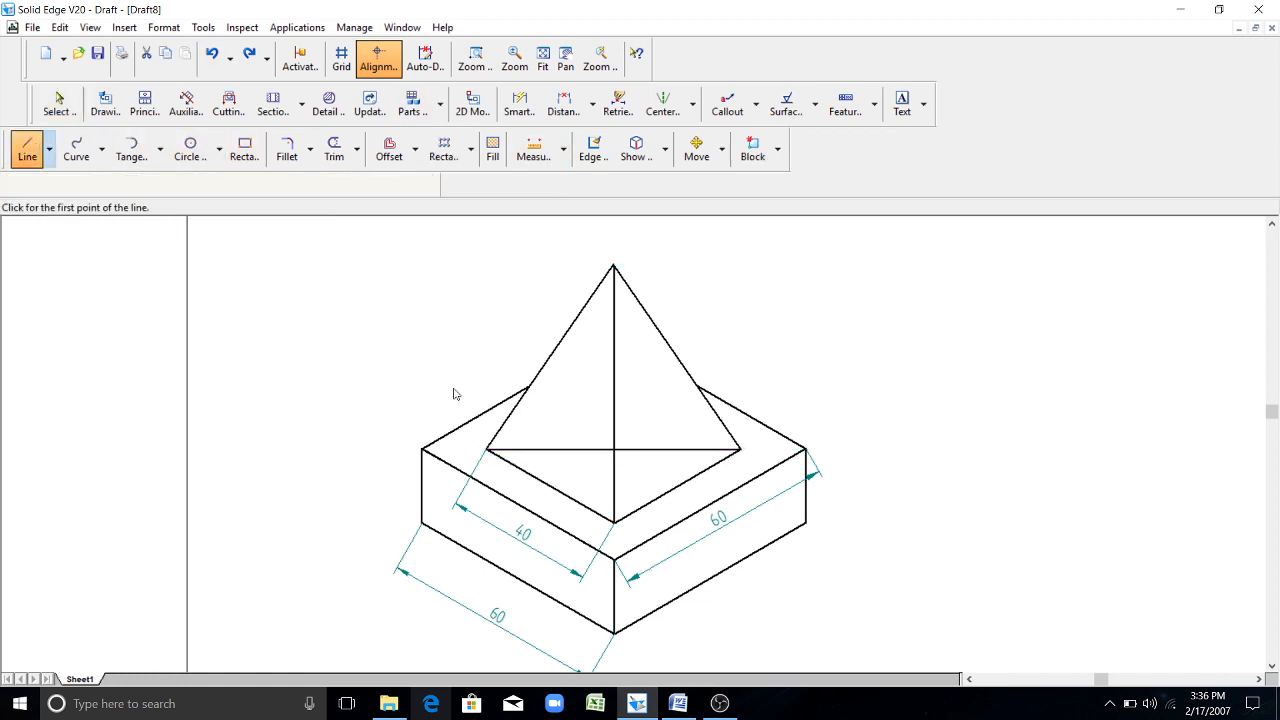
pyautogui.click(594, 440)
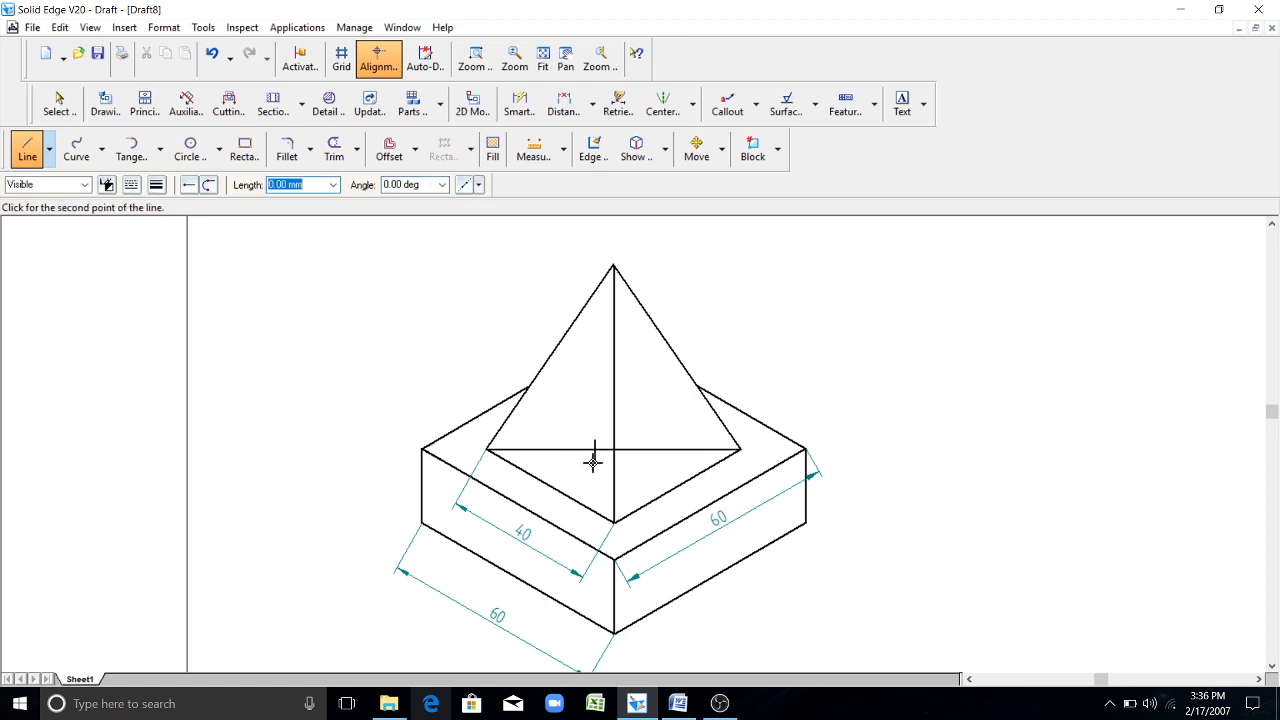
pyautogui.press('Escape')
pyautogui.click(27, 148)
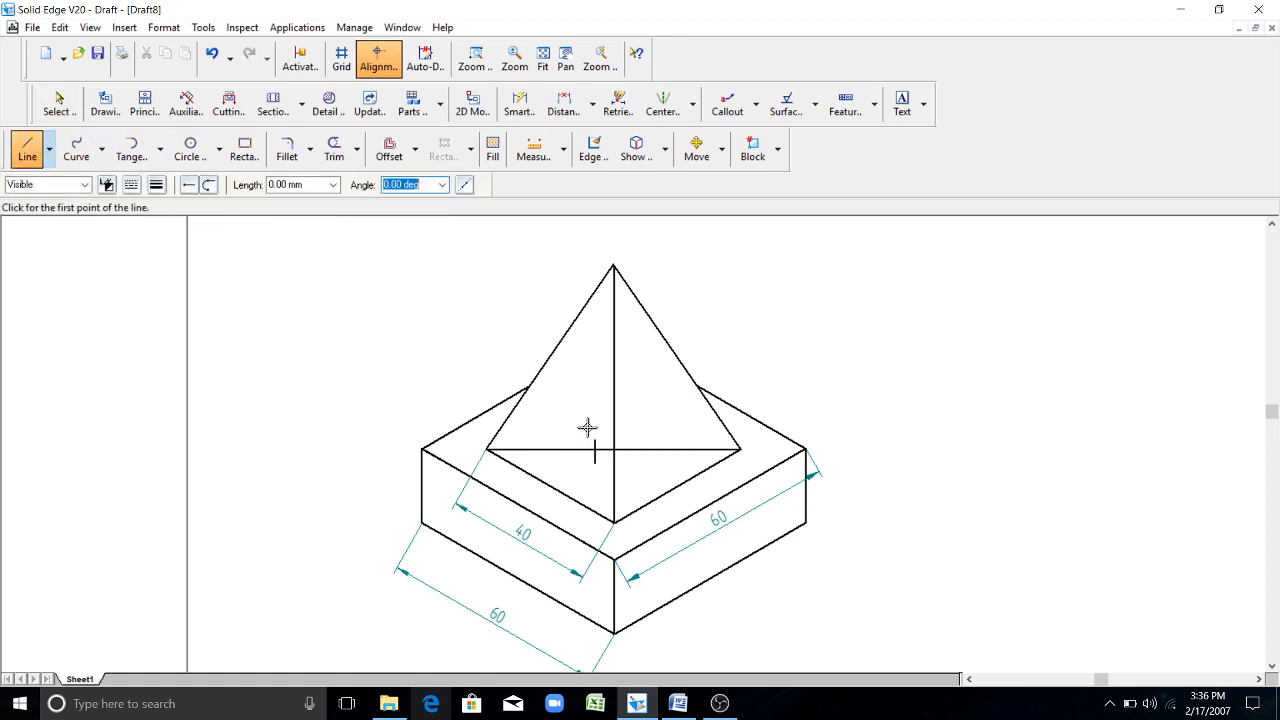
pyautogui.click(637, 440)
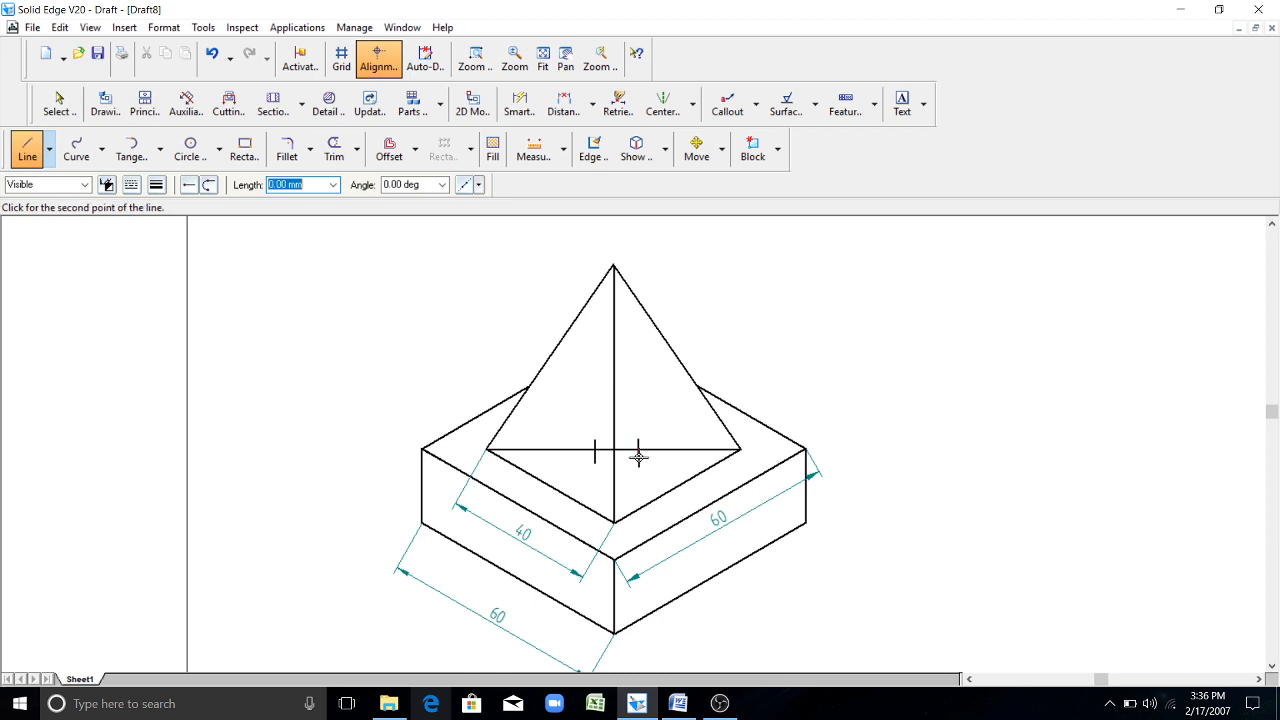
pyautogui.press('Escape')
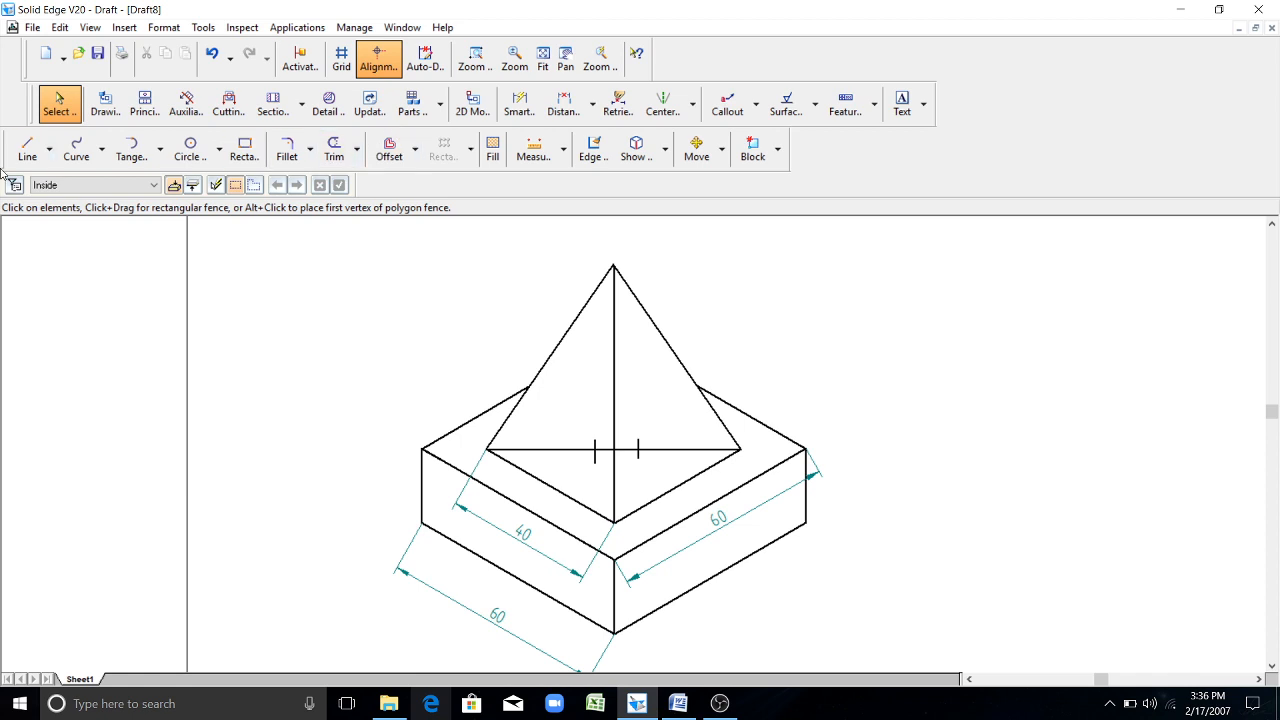
# - Try to trim the left portion of the horizontal base diagonal, and undo the trim
pyautogui.click(334, 150)
pyautogui.moveTo(532, 448); pyautogui.dragTo(546, 470)
pyautogui.hotkey('ctrl', 'z')
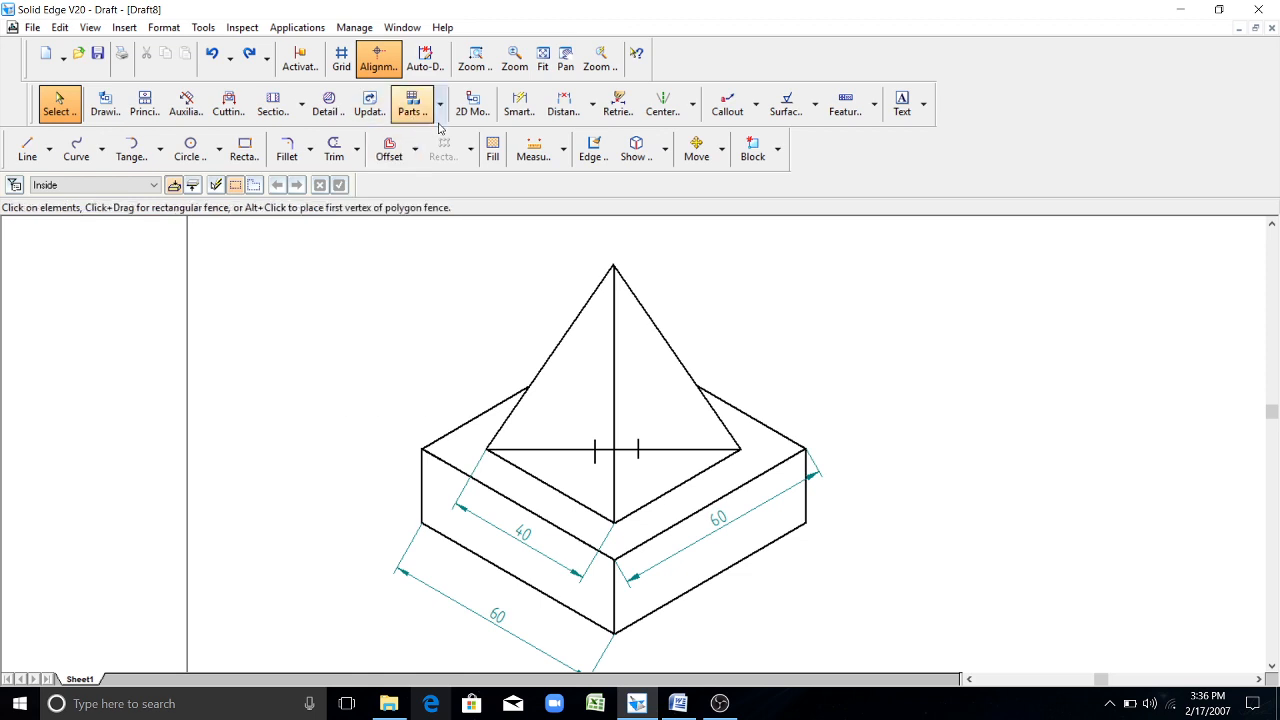
# - Trim the horizontal base diagonal outside the two short vertical lines, keeping only the short piece between them
pyautogui.click(334, 152)
pyautogui.moveTo(541, 423); pyautogui.dragTo(550, 466)
pyautogui.moveTo(686, 435); pyautogui.dragTo(673, 459)
pyautogui.press('Escape')
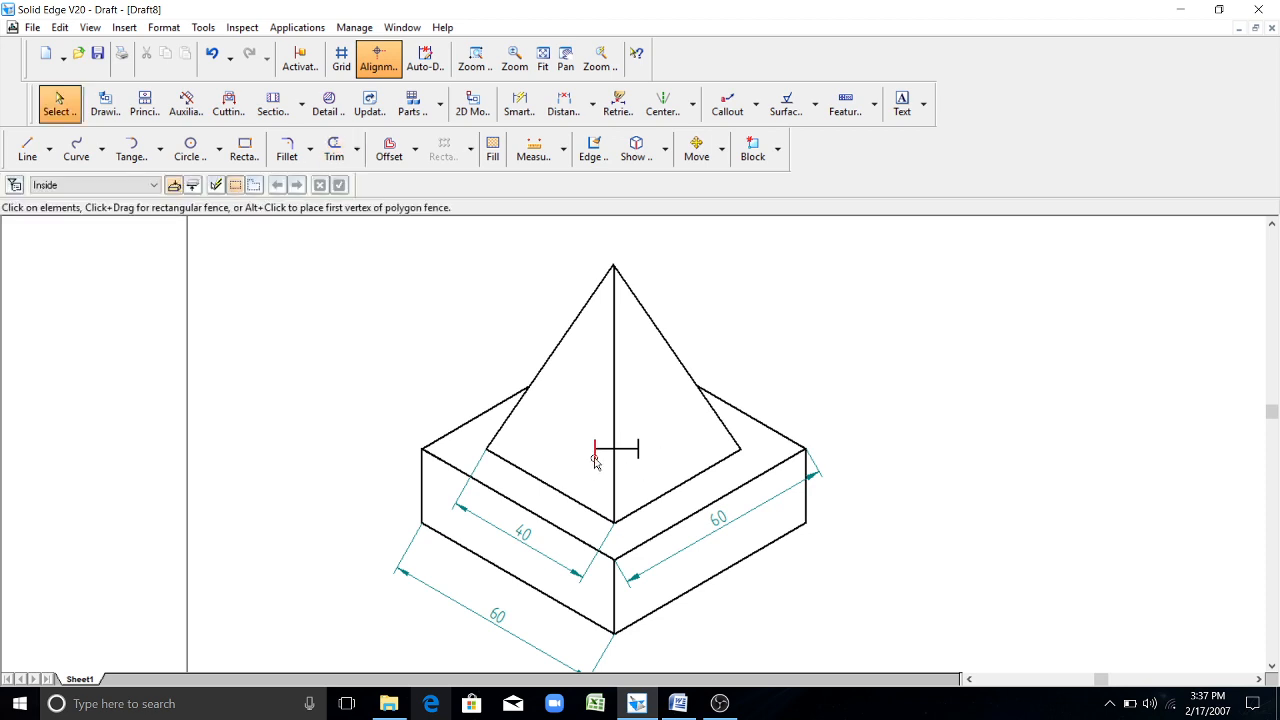
# - Delete the two short vertical lines at the ends of the remaining horizontal centre mark
pyautogui.click(594, 461)
pyautogui.press('Delete')
pyautogui.click(638, 452)
pyautogui.press('Delete')
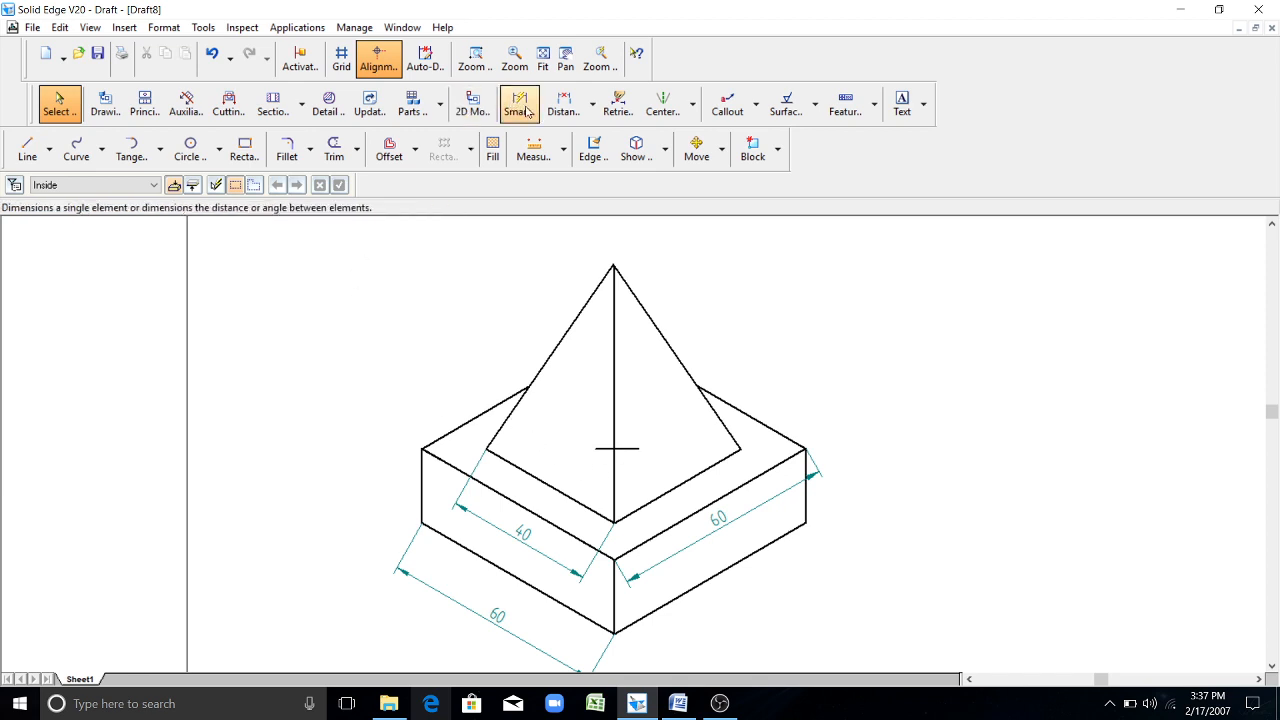
# - Try to dimension the pyramid's height from the short horizontal mark to the apex with Distance Between, and undo the dimension
pyautogui.click(563, 104)
pyautogui.click(627, 447)
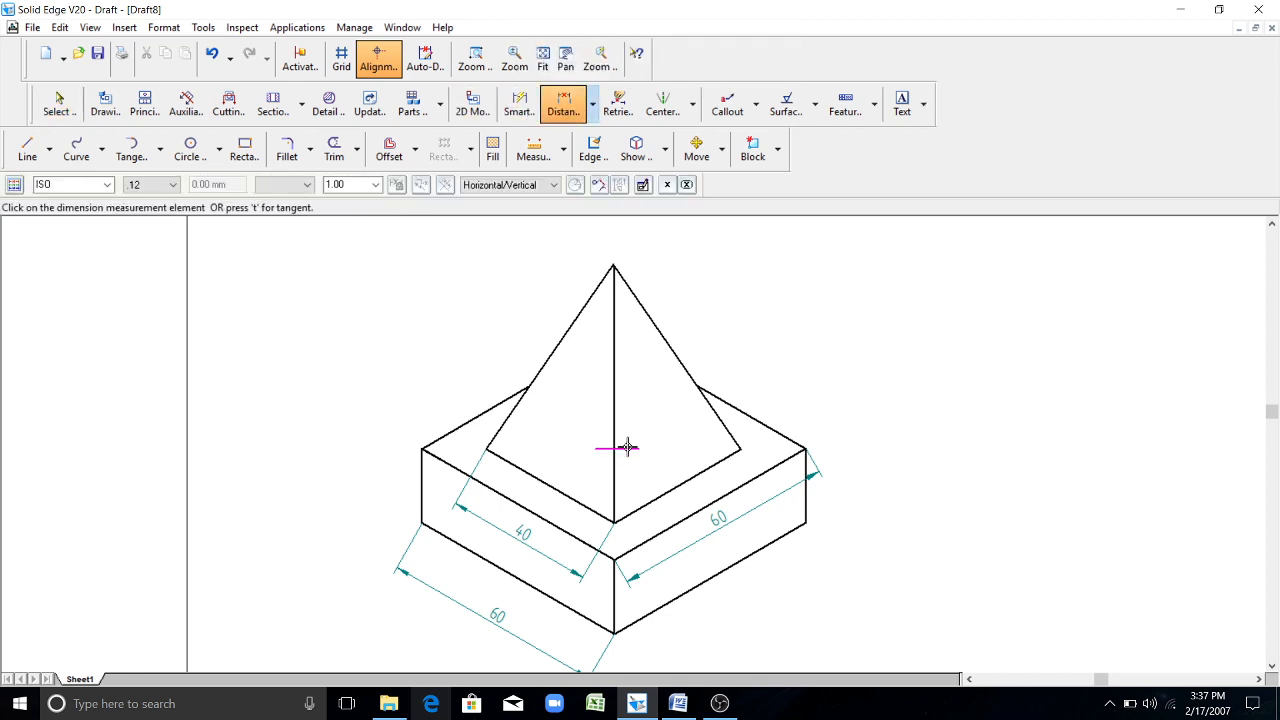
pyautogui.click(614, 267)
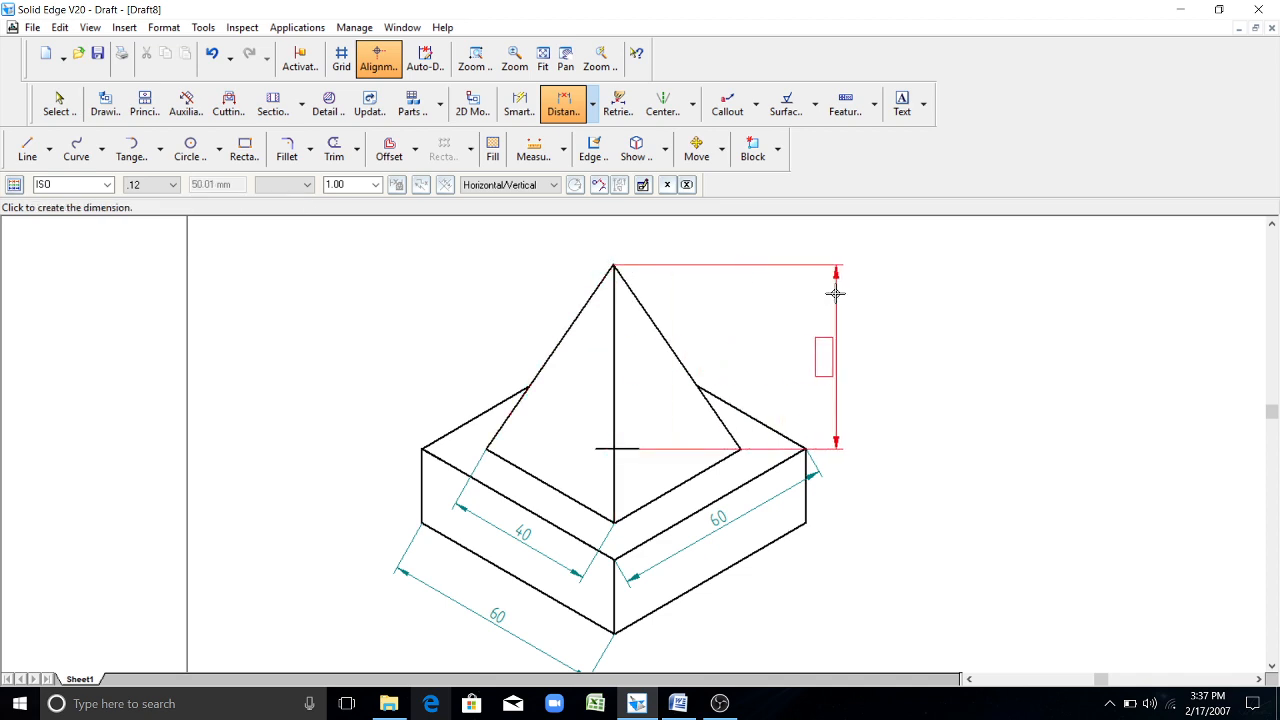
pyautogui.click(834, 289)
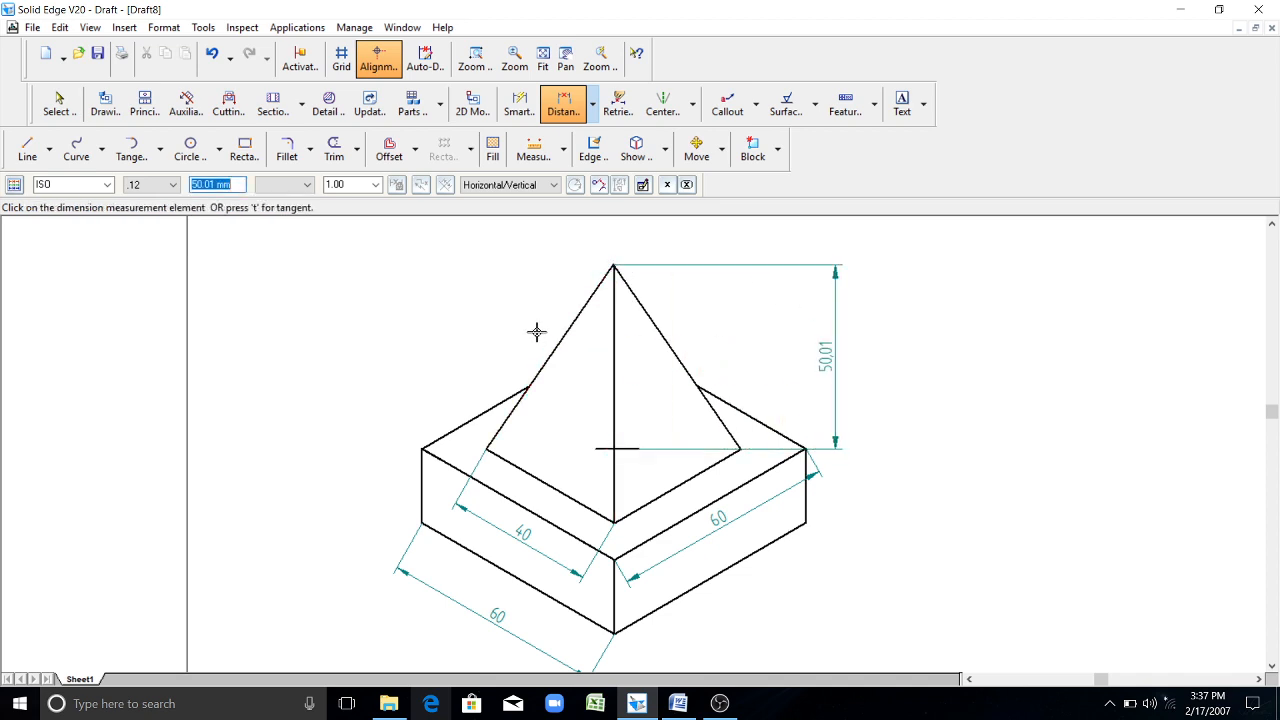
pyautogui.press('Escape')
pyautogui.hotkey('ctrl', 'z')
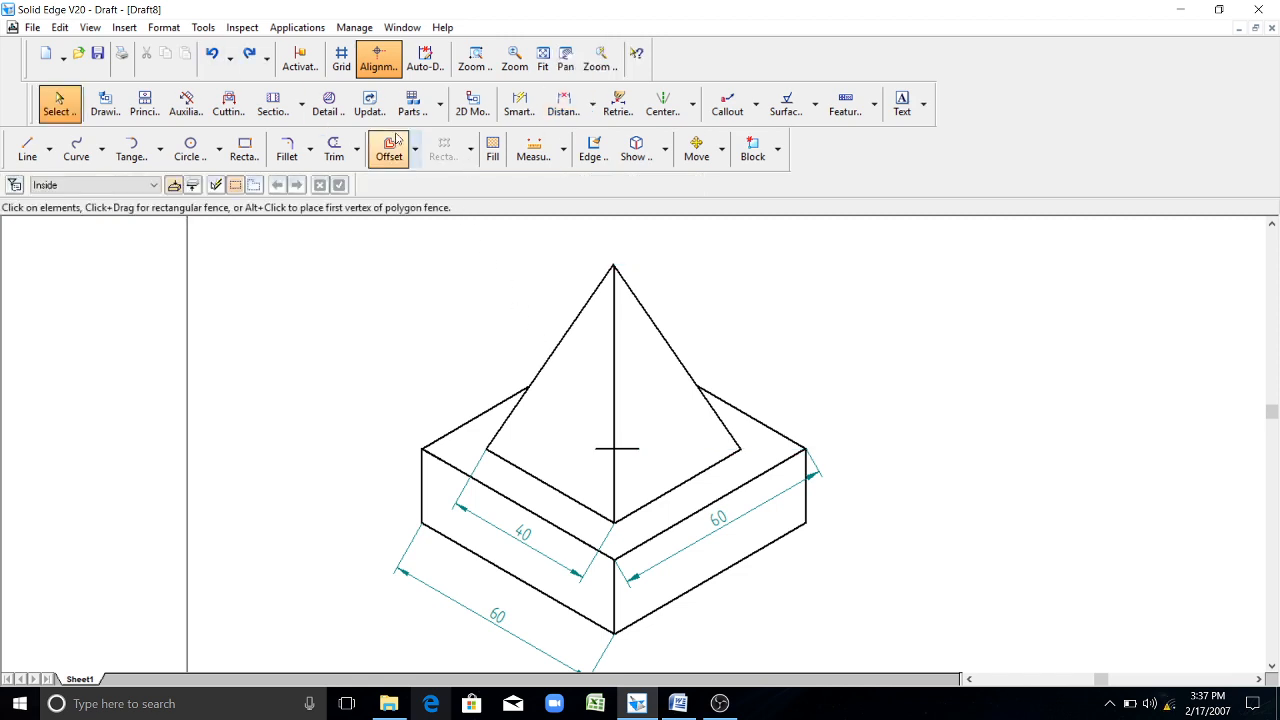
# - Add a Smart Dimension for the pyramid's height from the short horizontal mark to the apex, placed to the pyramid's right
pyautogui.click(519, 103)
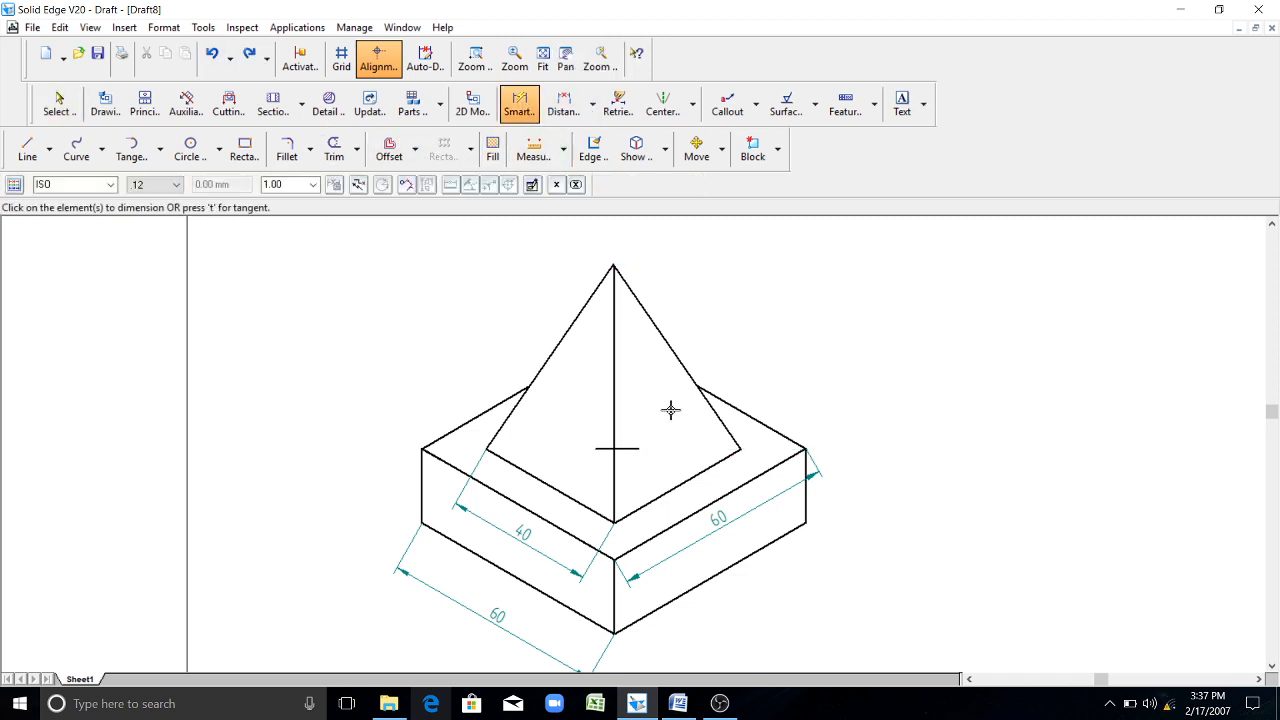
pyautogui.click(630, 448)
pyautogui.click(612, 265)
pyautogui.click(826, 335)
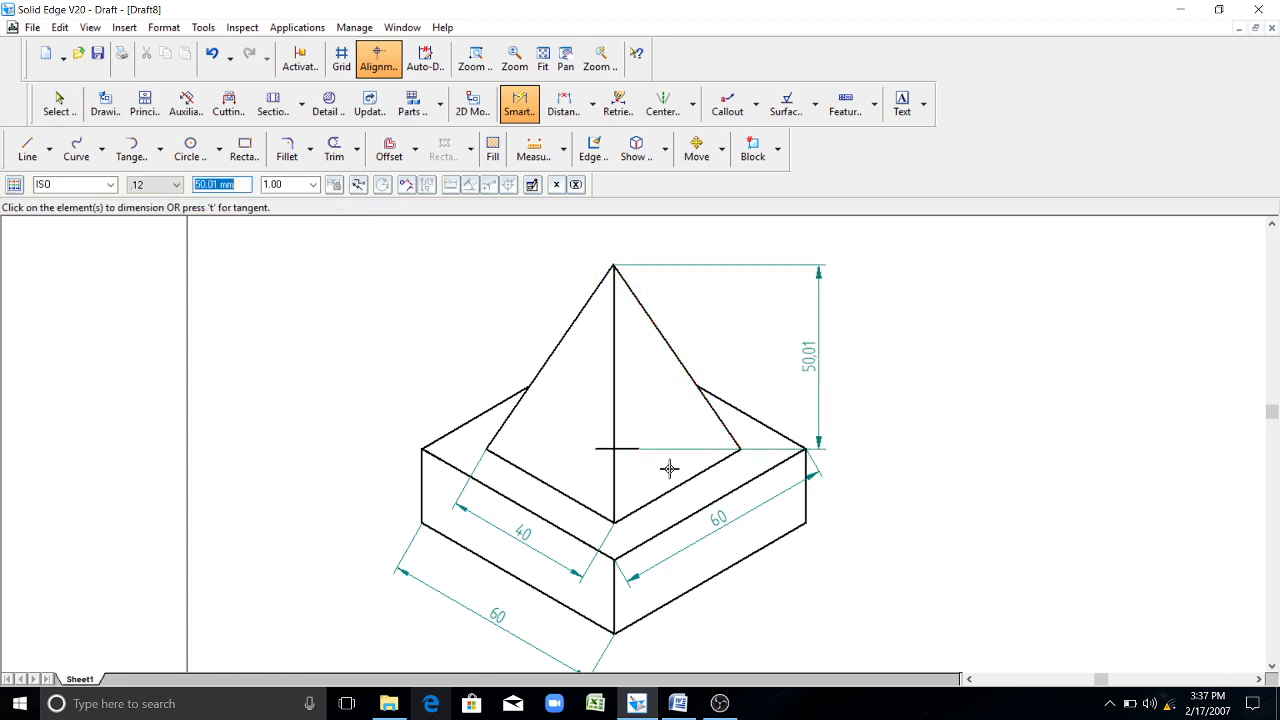